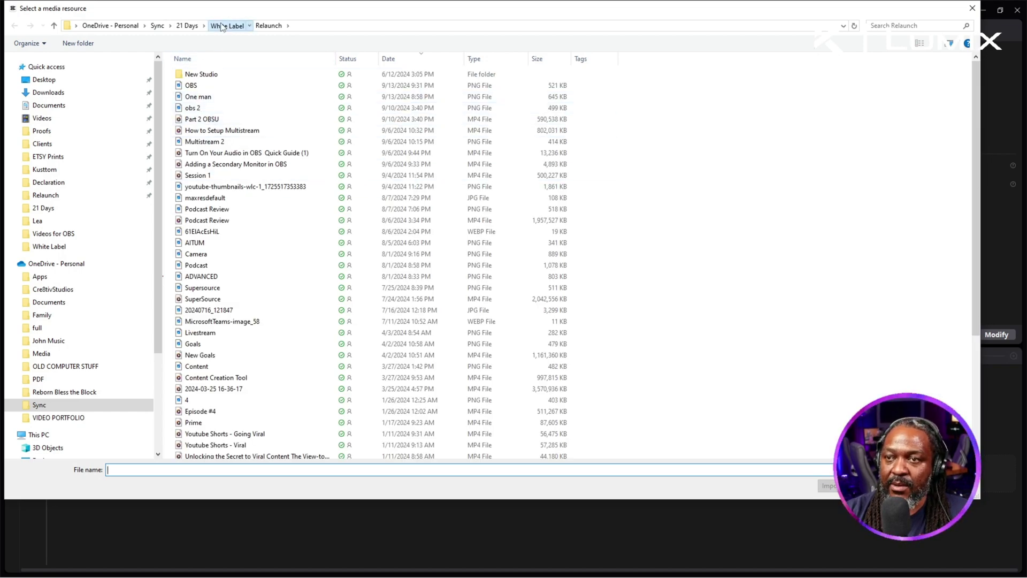
Import the WLC2 logo image from the 21 Days folder and place it on the timeline
click(193, 26)
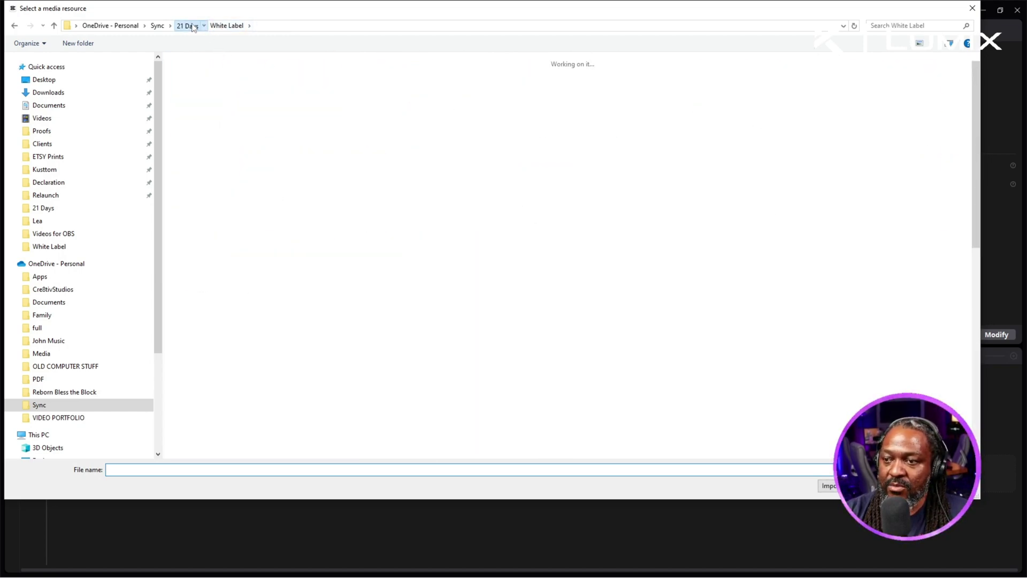
scroll(412, 270, down, 10)
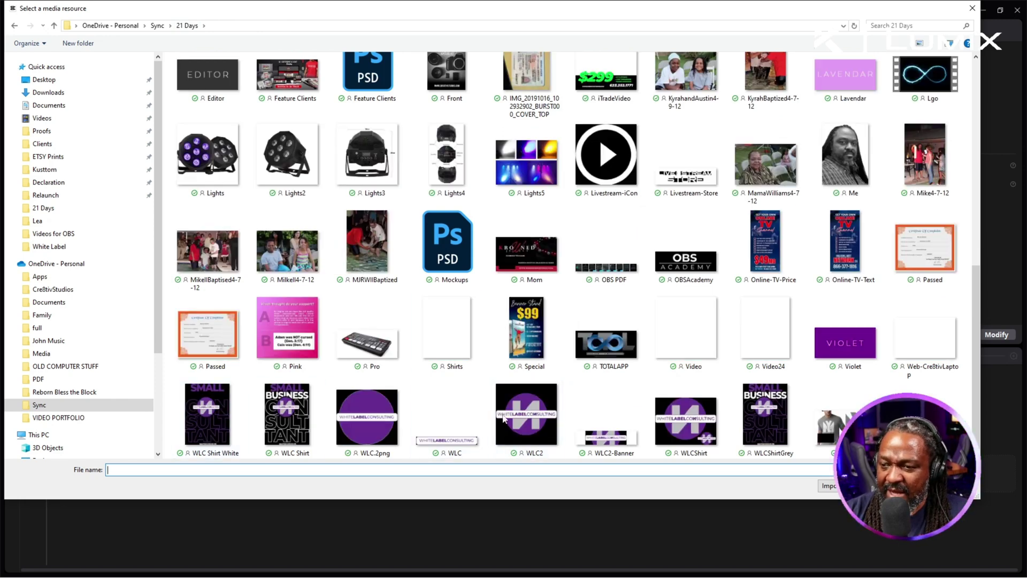
double_click(550, 413)
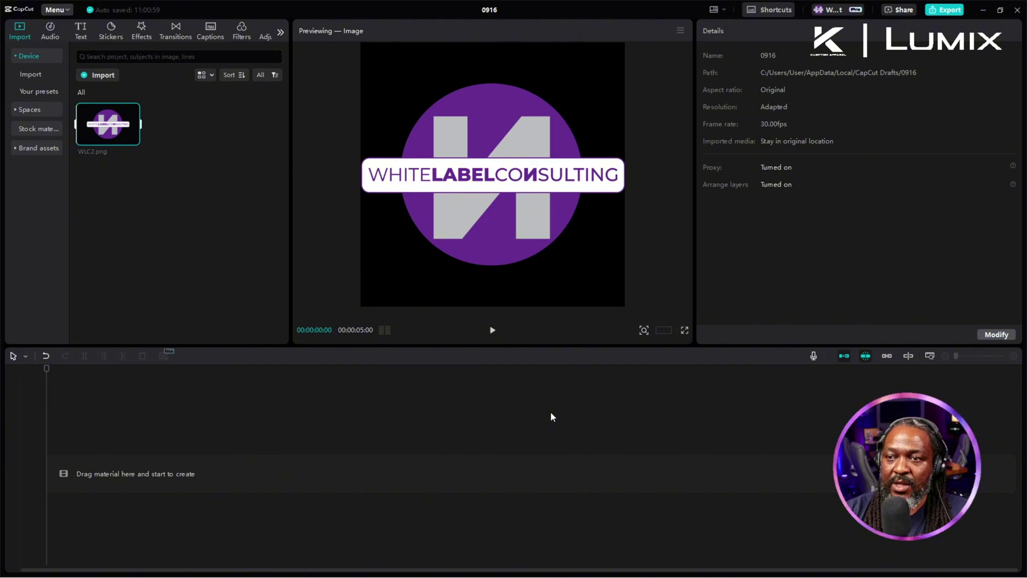
drag(91, 130, 302, 472)
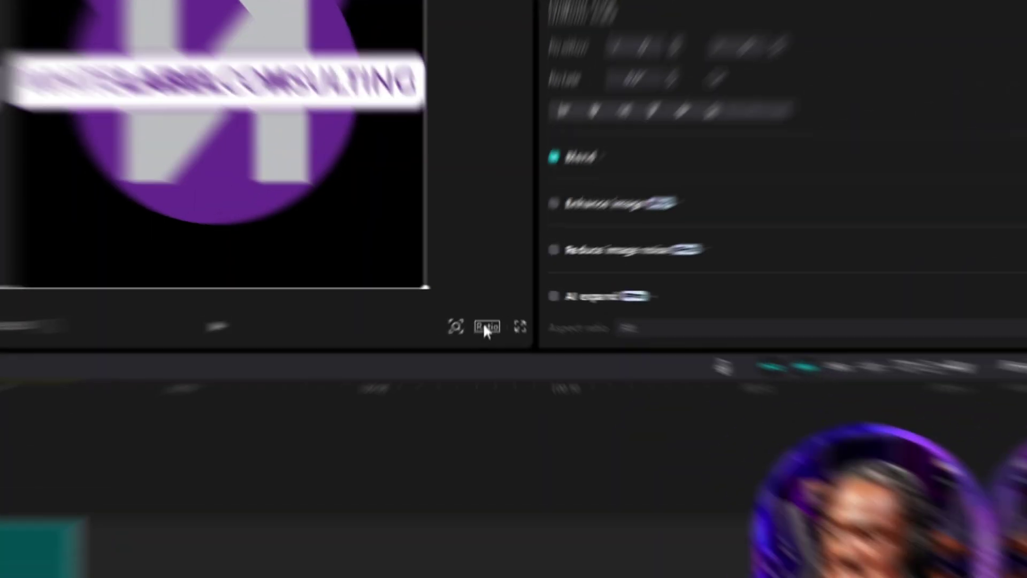
Set the project's aspect ratio to 16:9 and scale the logo down to 57% in the frame
click(662, 330)
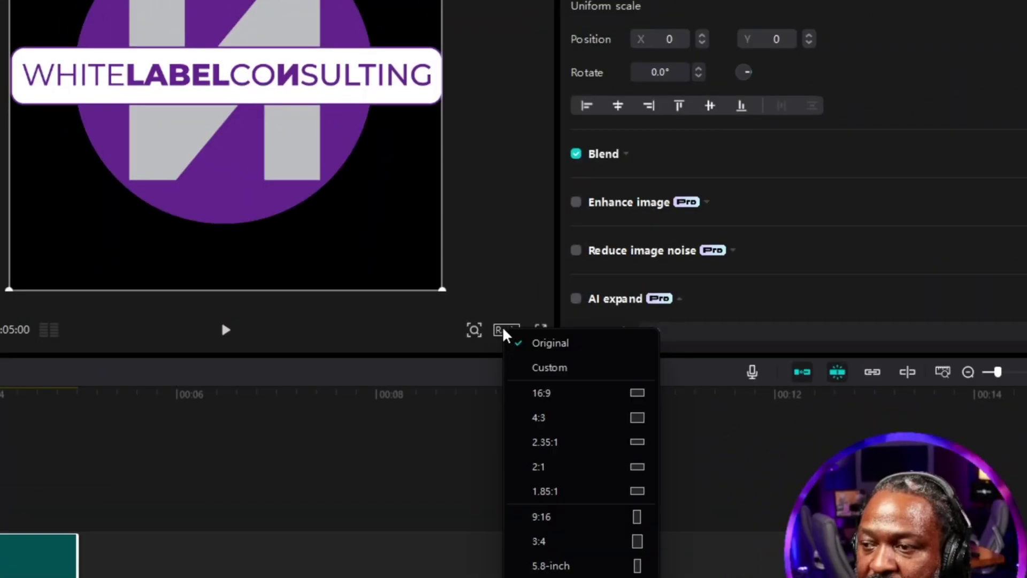
click(593, 396)
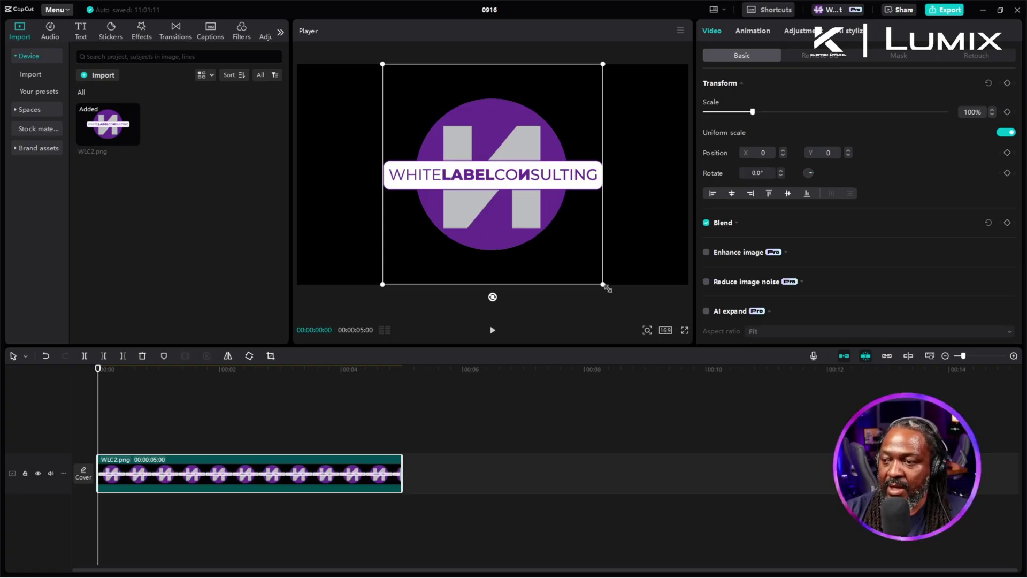
drag(603, 284, 552, 239)
click(517, 196)
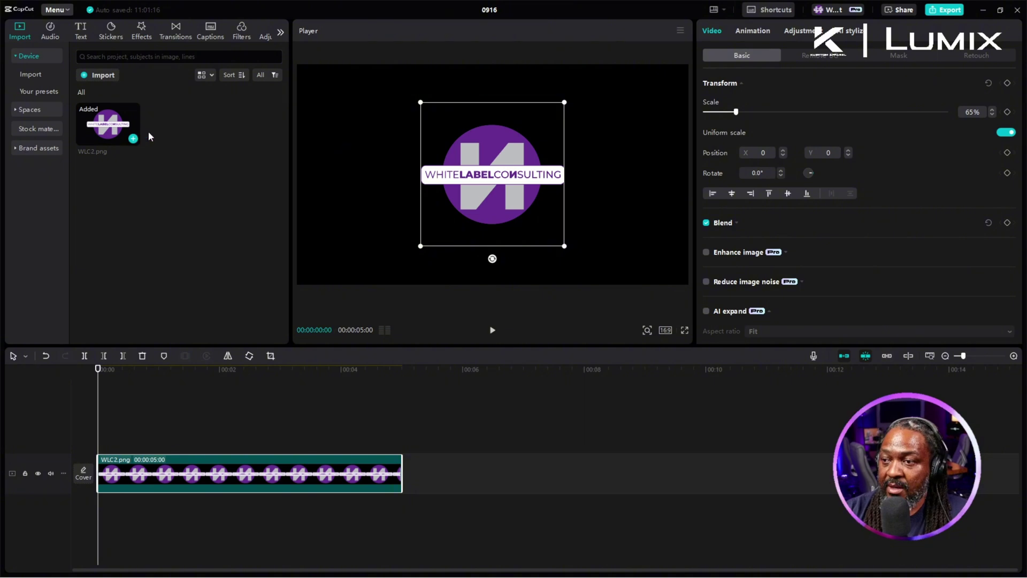
drag(423, 248, 432, 239)
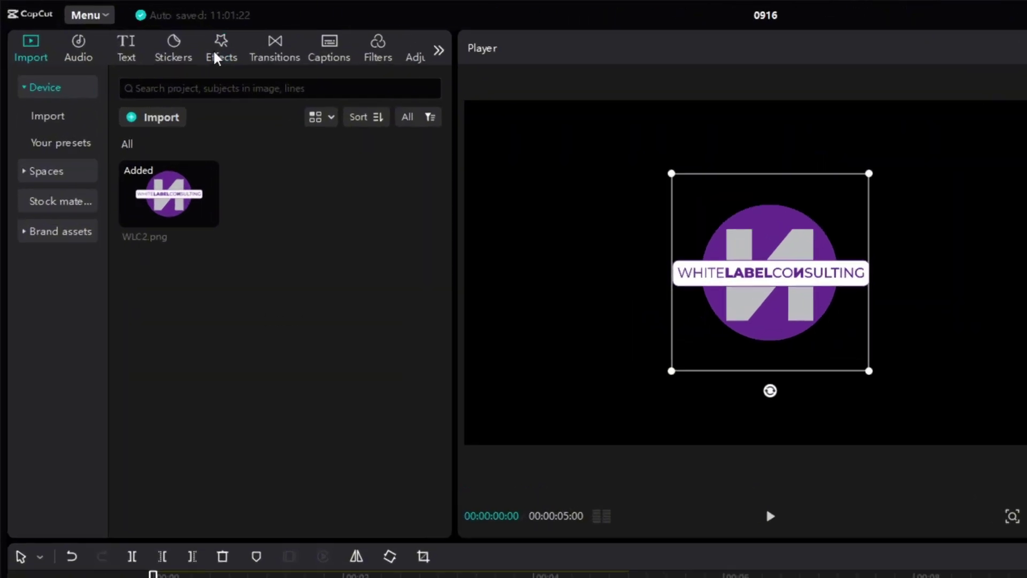
Apply the Flash 2 effect from the favorite video effects directly to the logo clip and play it back
click(137, 35)
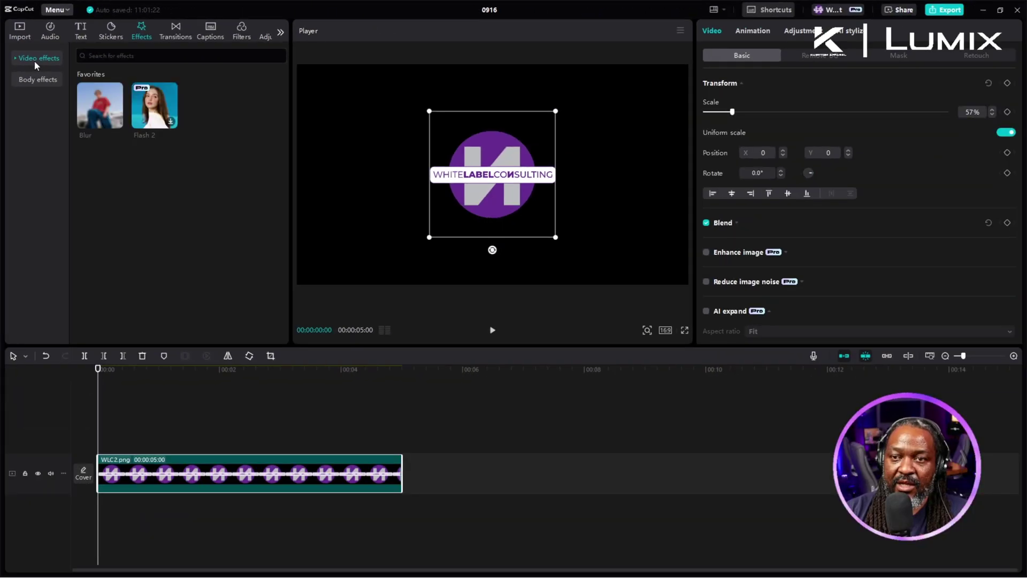
click(34, 59)
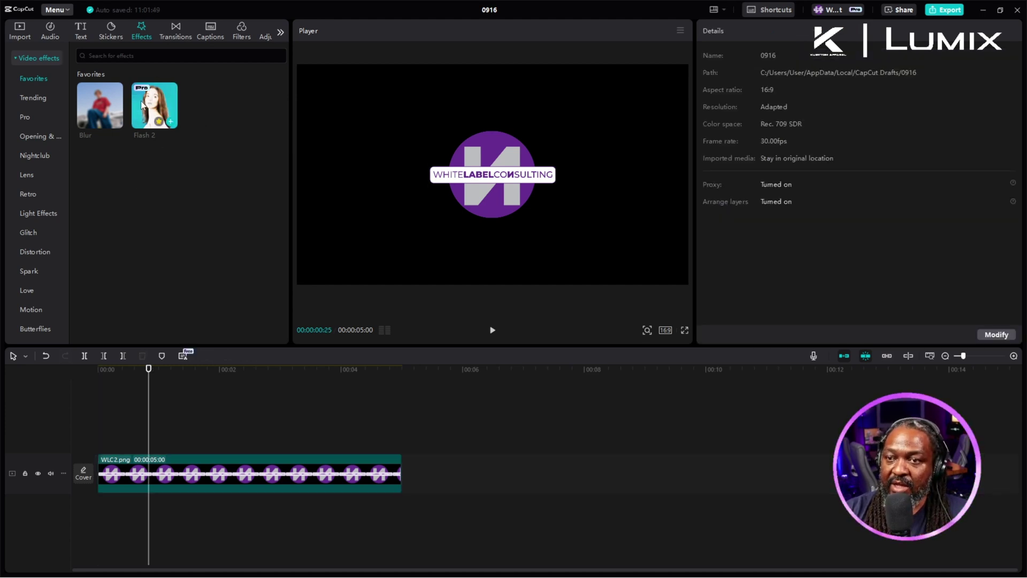
drag(155, 105, 124, 473)
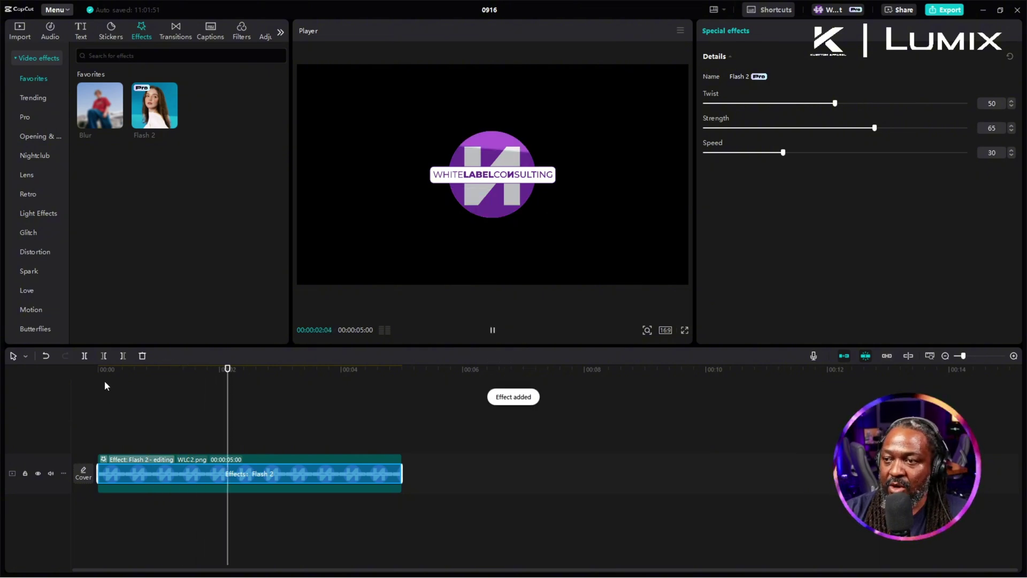
key(space)
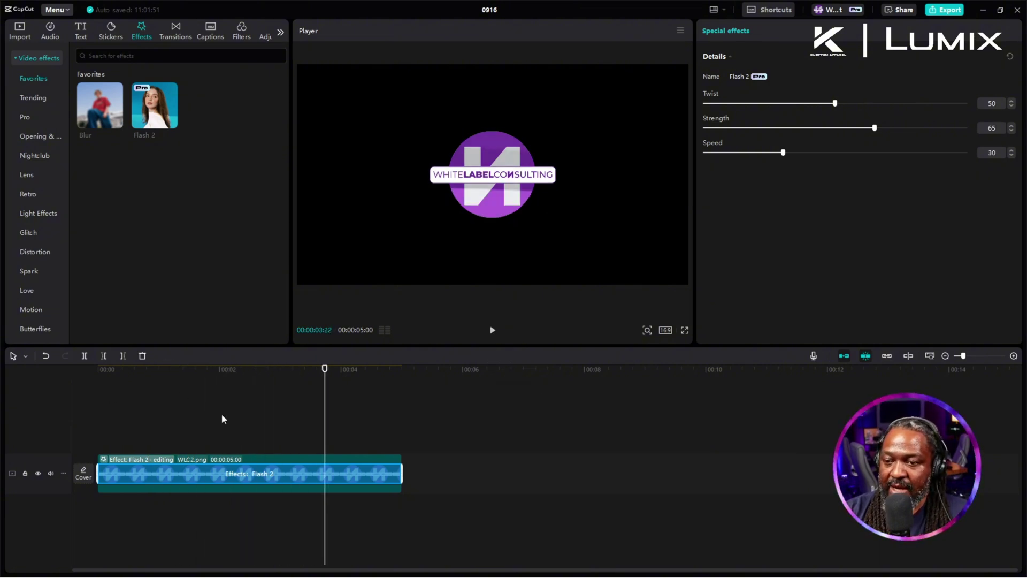
Add the Flash effect from the trending video effects on its own track above the logo clip and preview it
click(36, 98)
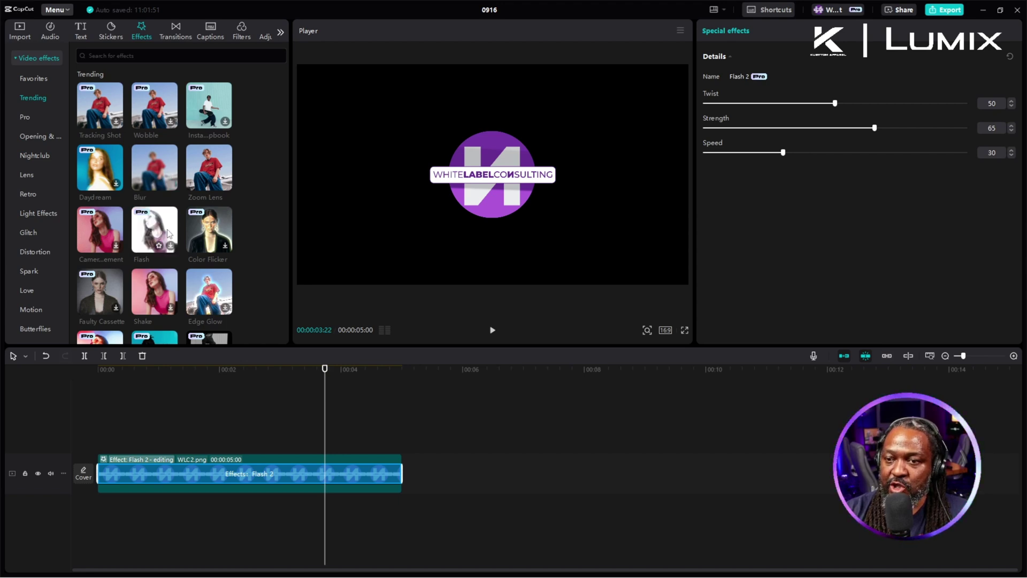
drag(163, 227, 143, 444)
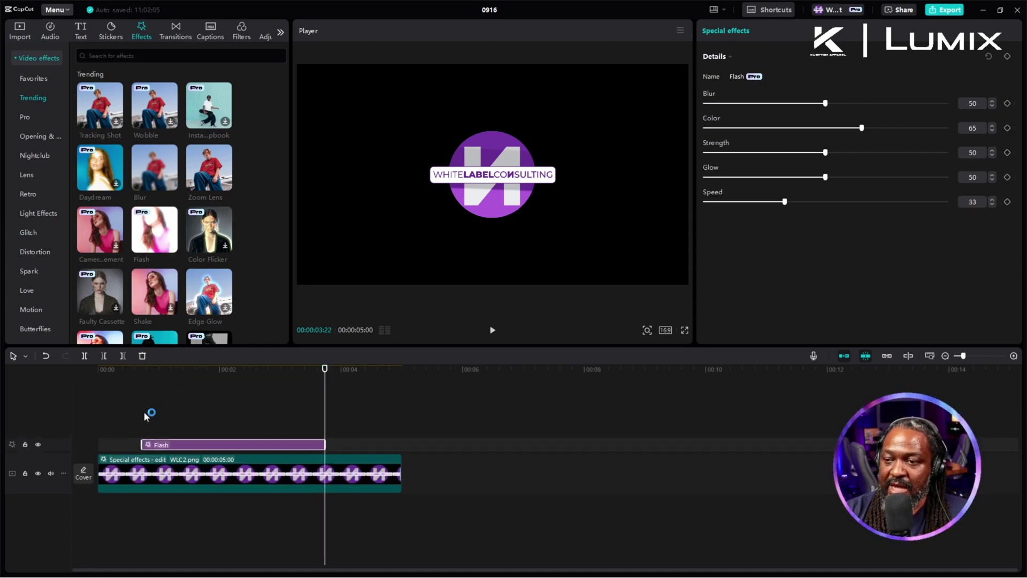
click(135, 376)
key(space)
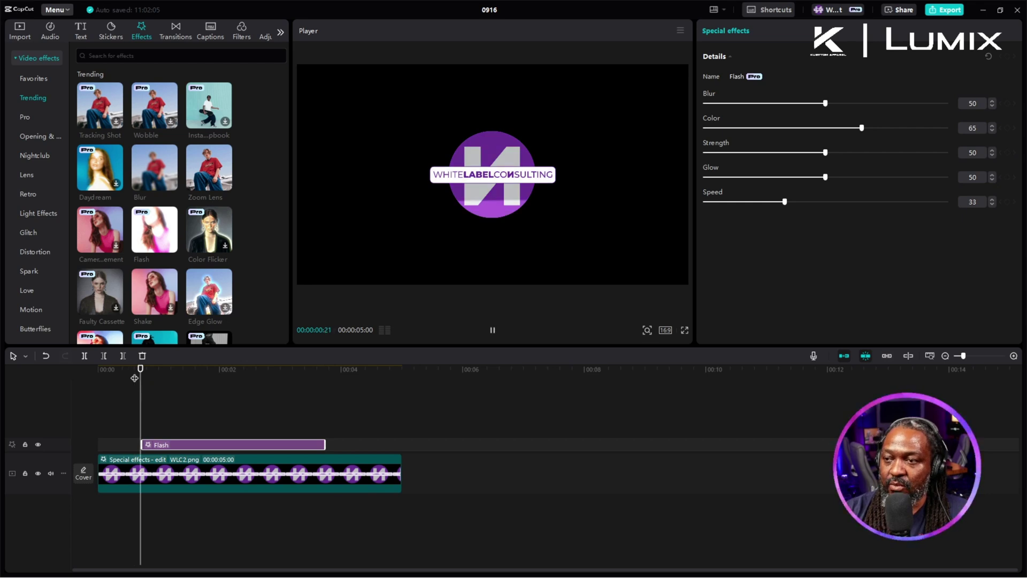
key(space)
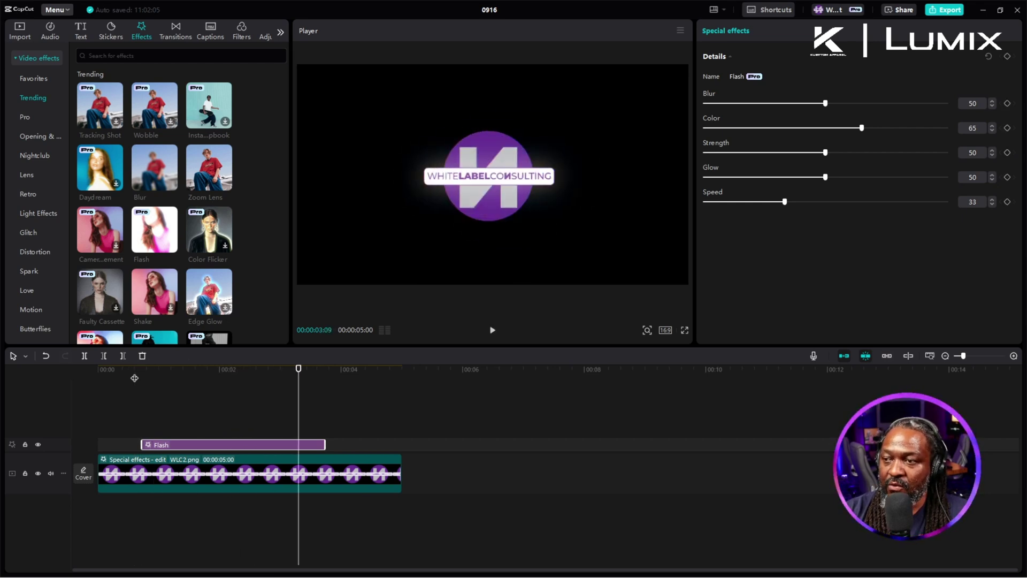
Remove the Flash 2 effect applied to the logo clip
click(205, 472)
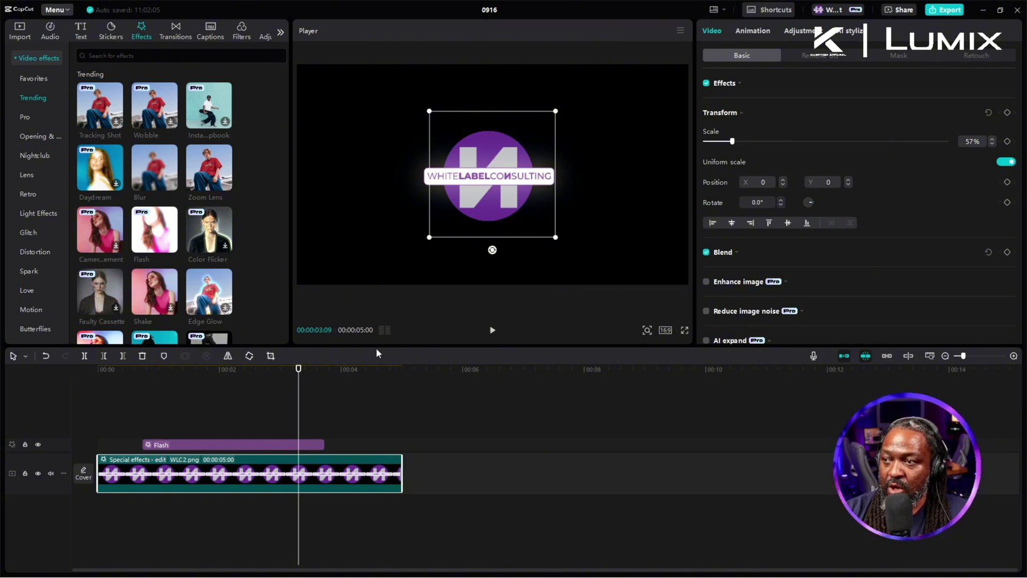
click(739, 85)
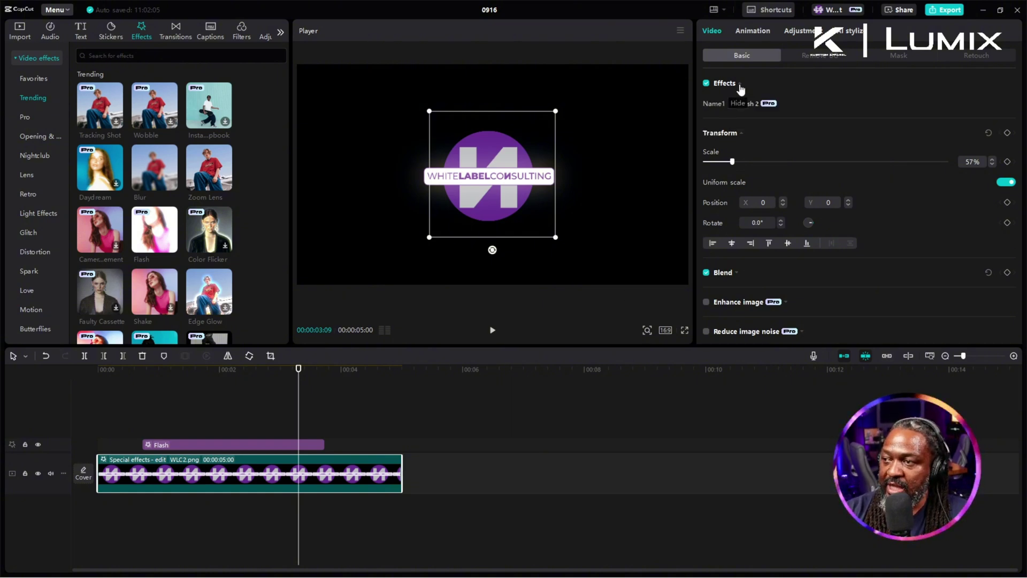
mouse_move(801, 103)
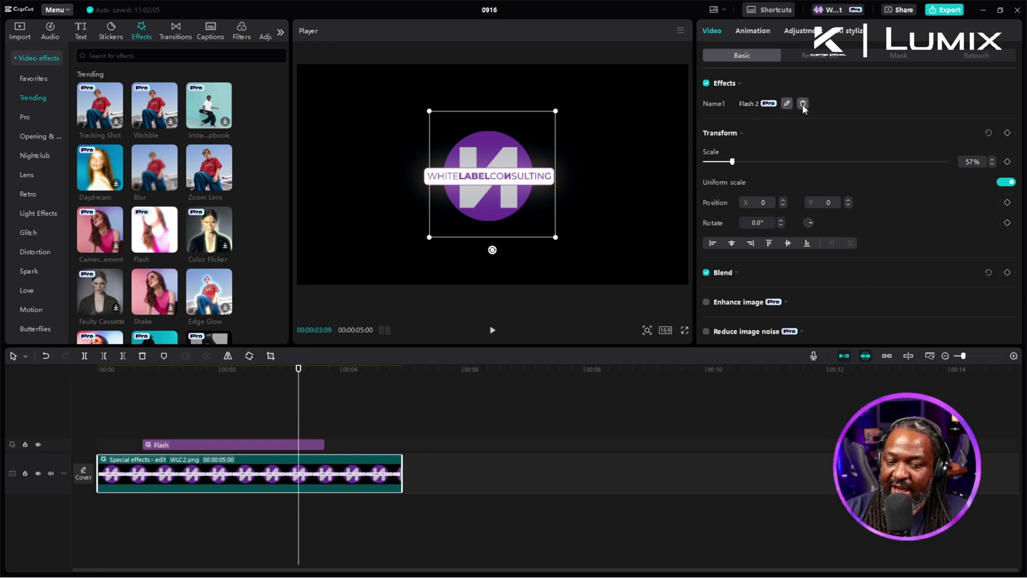
click(803, 104)
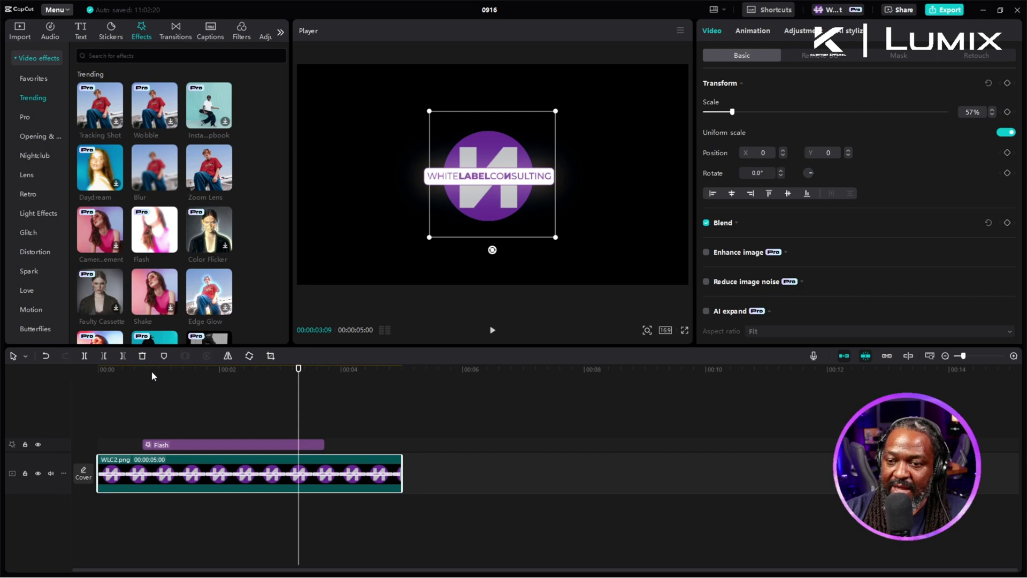
Play back the opening of the timeline several times to examine the Flash effect on the logo
click(121, 377)
key(space)
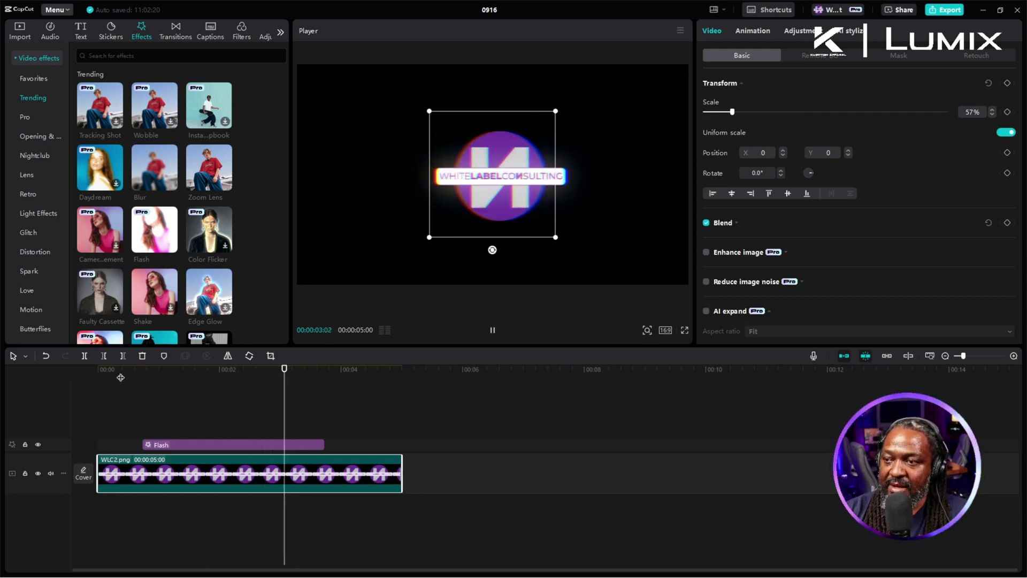
key(space)
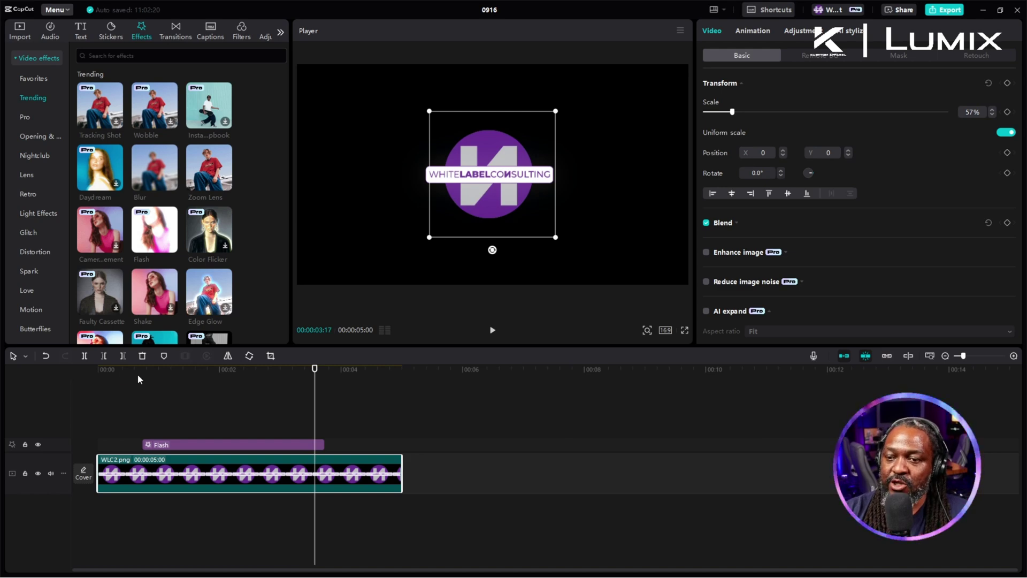
click(138, 379)
key(space)
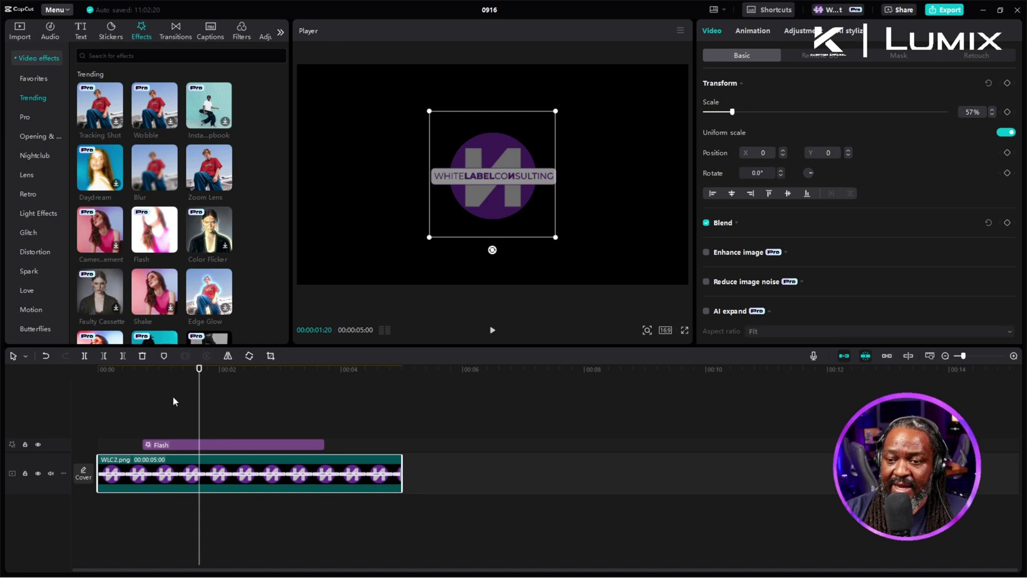
click(131, 368)
key(space)
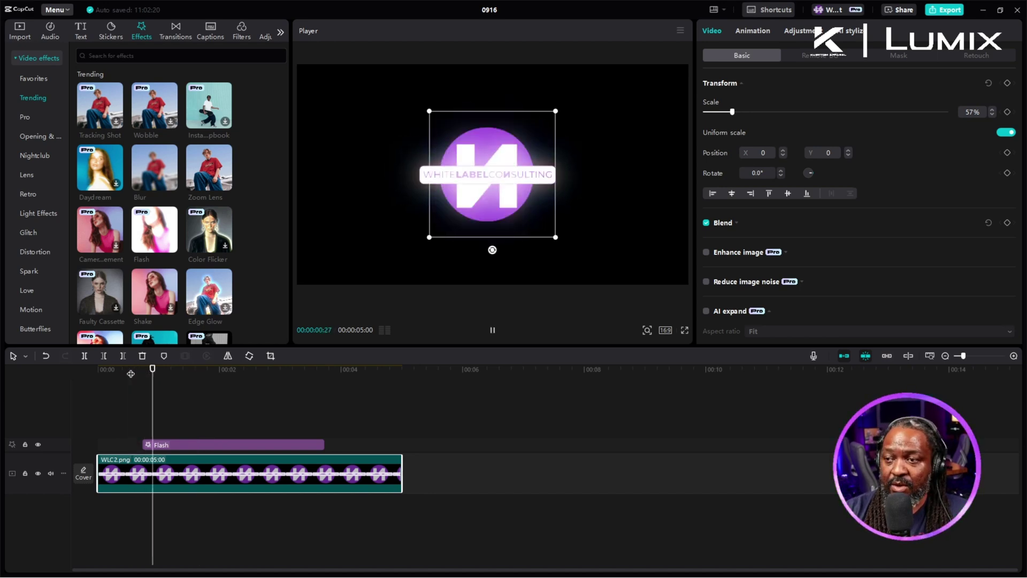
key(space)
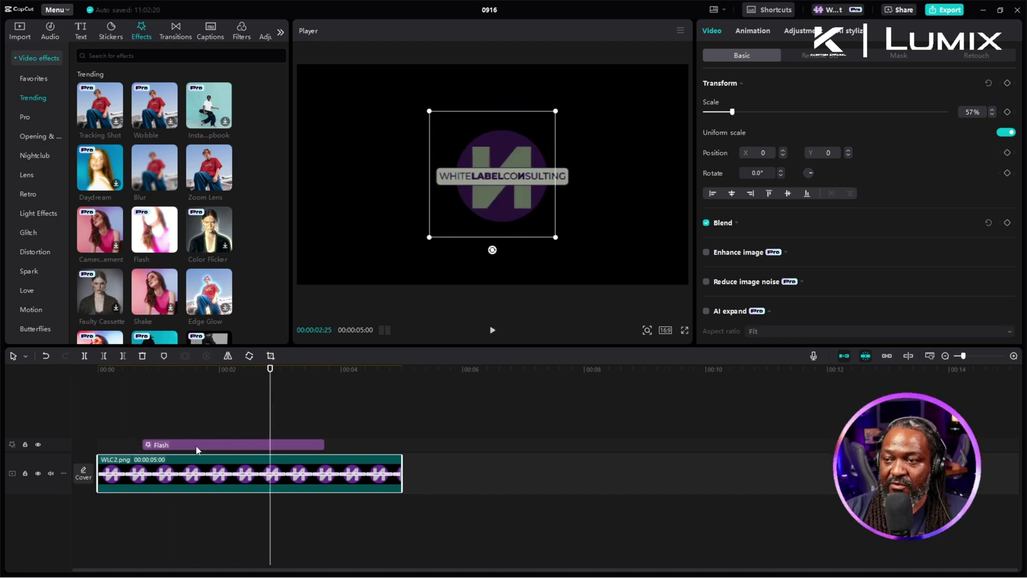
Set the Flash effect's Blur to 57 and Speed to 74, and preview the faster flashing
click(195, 446)
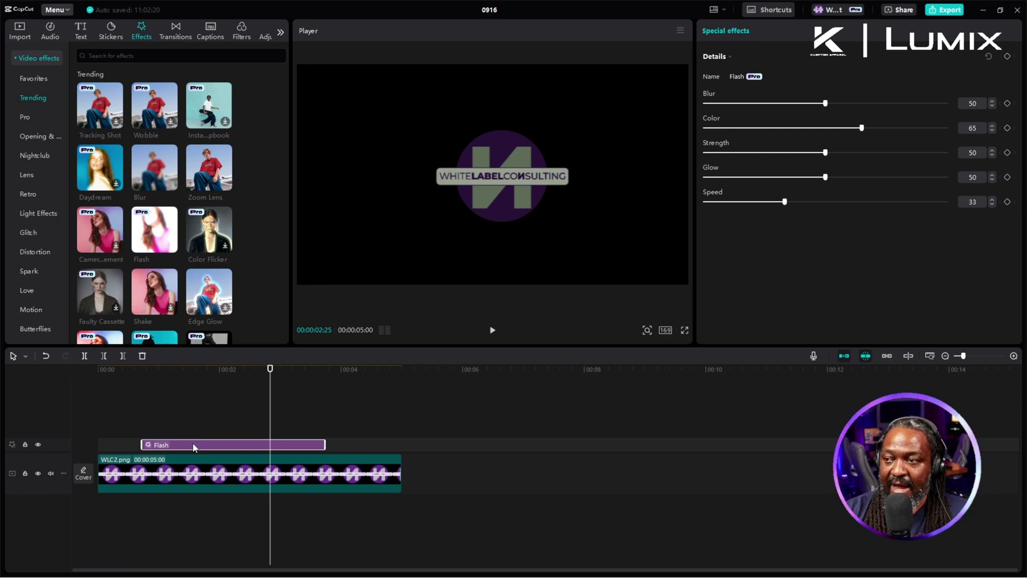
mouse_move(826, 103)
mouse_down()
mouse_move(860, 103)
mouse_move(842, 104)
mouse_up()
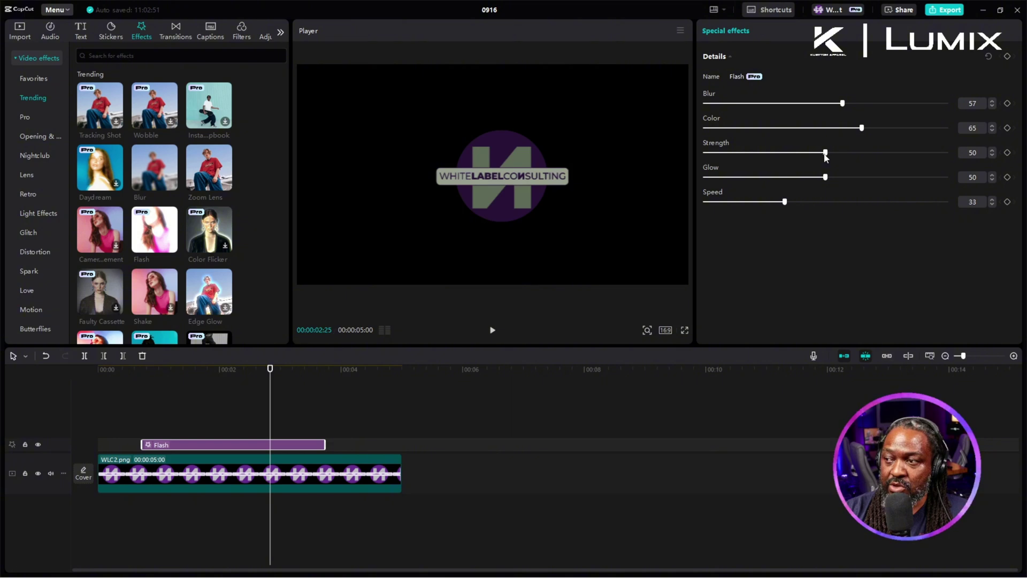
drag(791, 202, 883, 202)
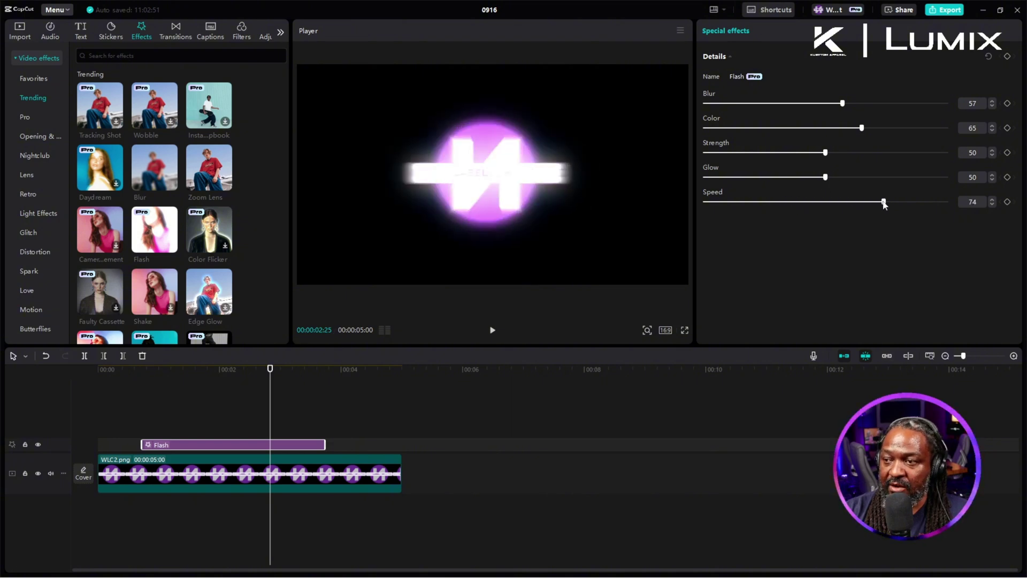
click(130, 378)
key(space)
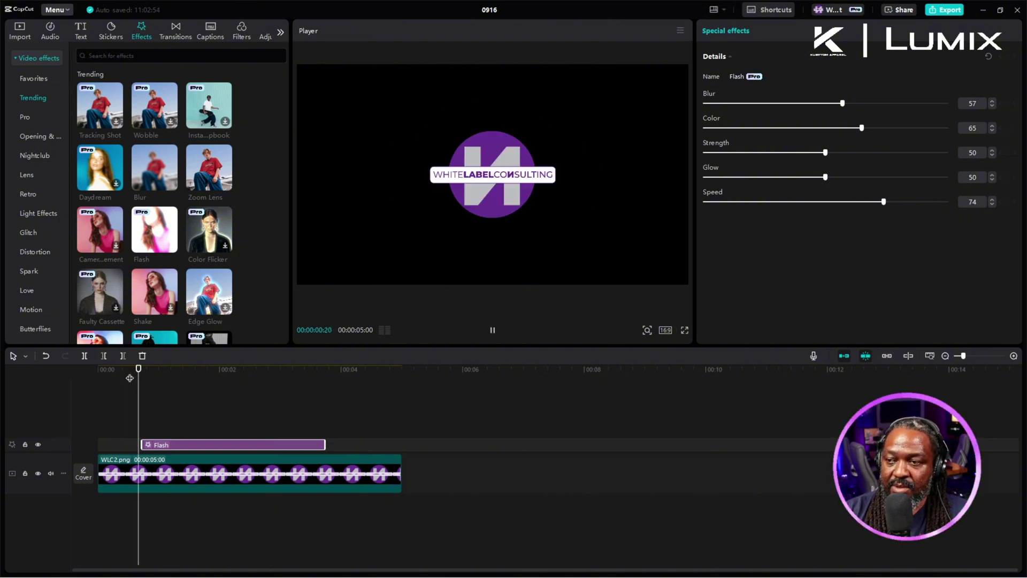
key(space)
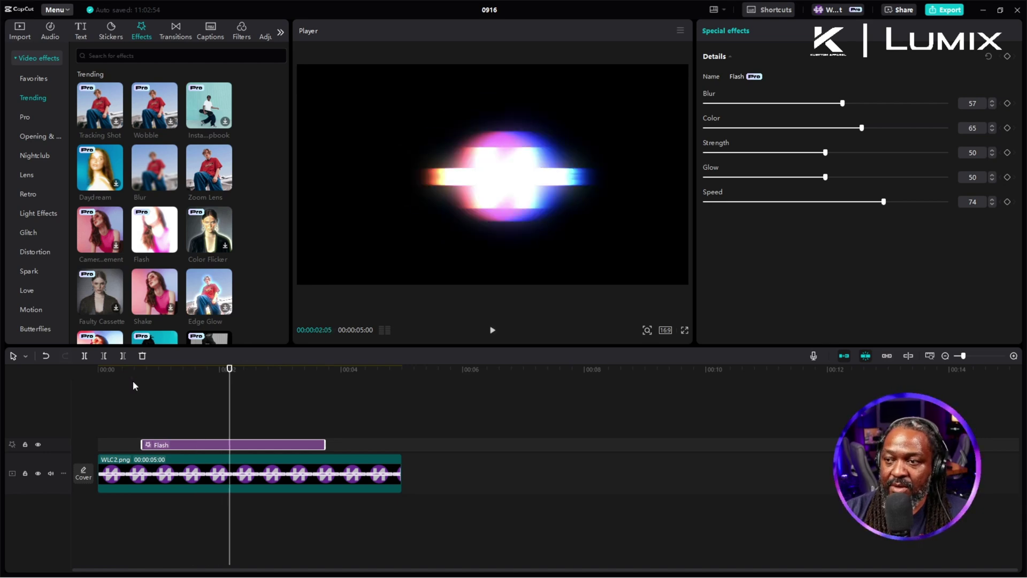
Move the Flash effect to the beginning of the timeline, trim it to about 1 second, and play it back
click(151, 402)
click(151, 402)
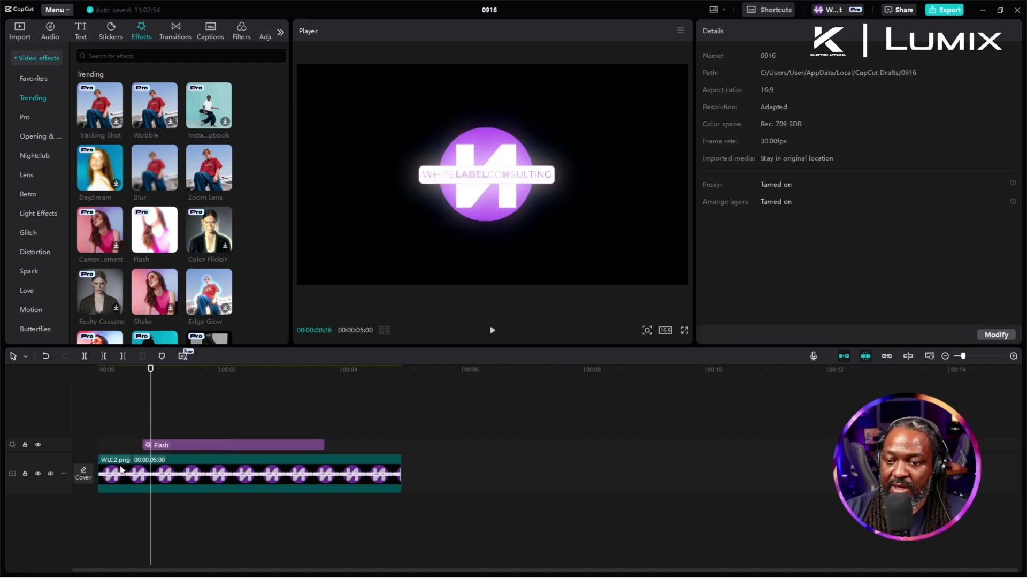
drag(181, 446, 133, 452)
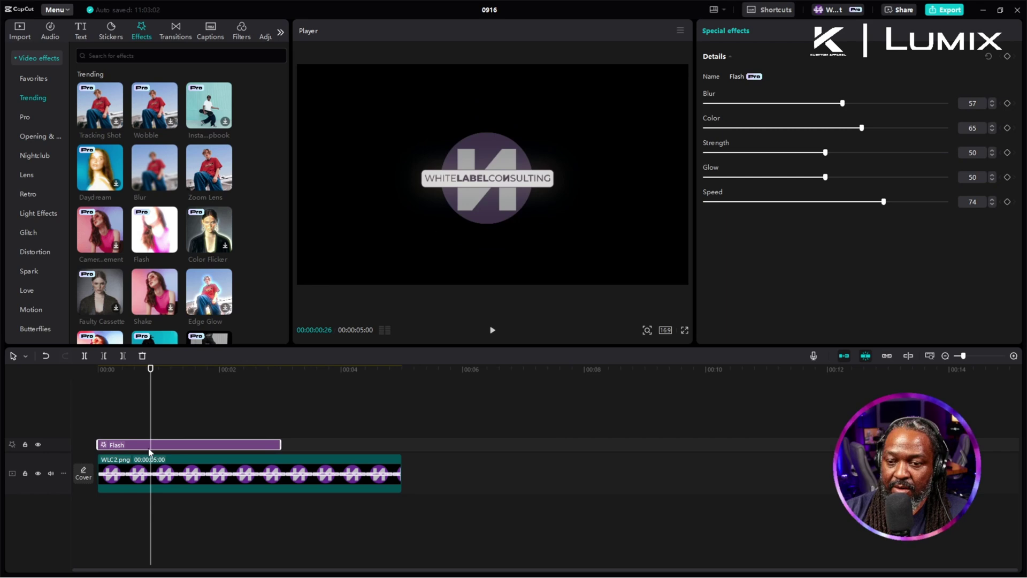
drag(277, 440, 158, 440)
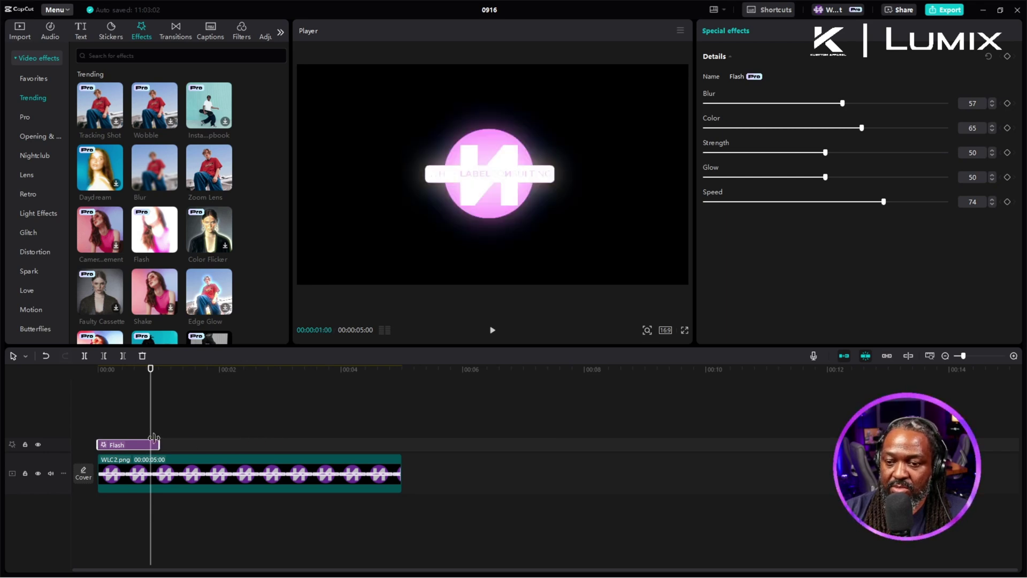
click(100, 368)
key(space)
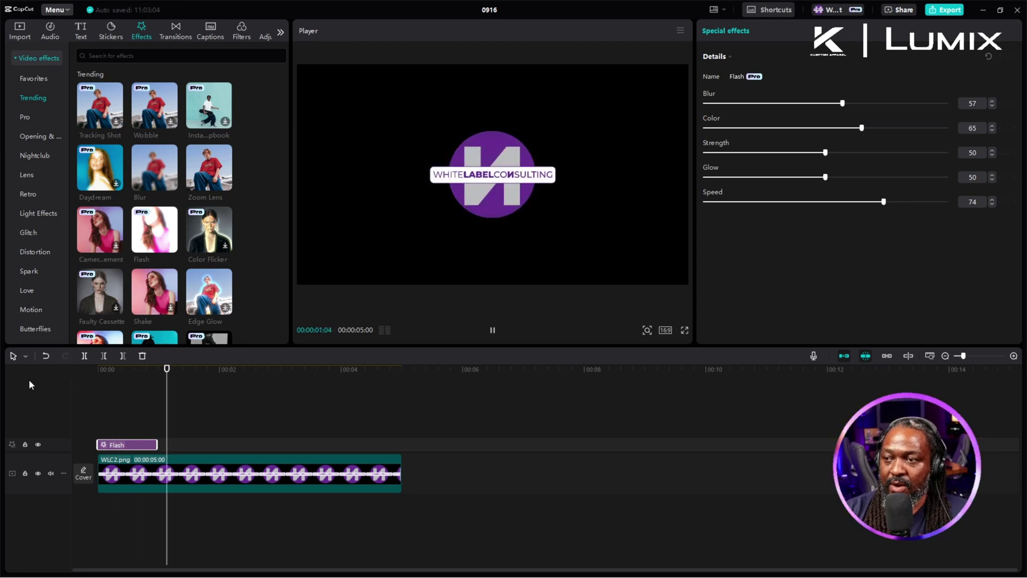
Turn off auto snapping and the main track magnet, and shift the logo clip about 7 frames later on the timeline
click(155, 469)
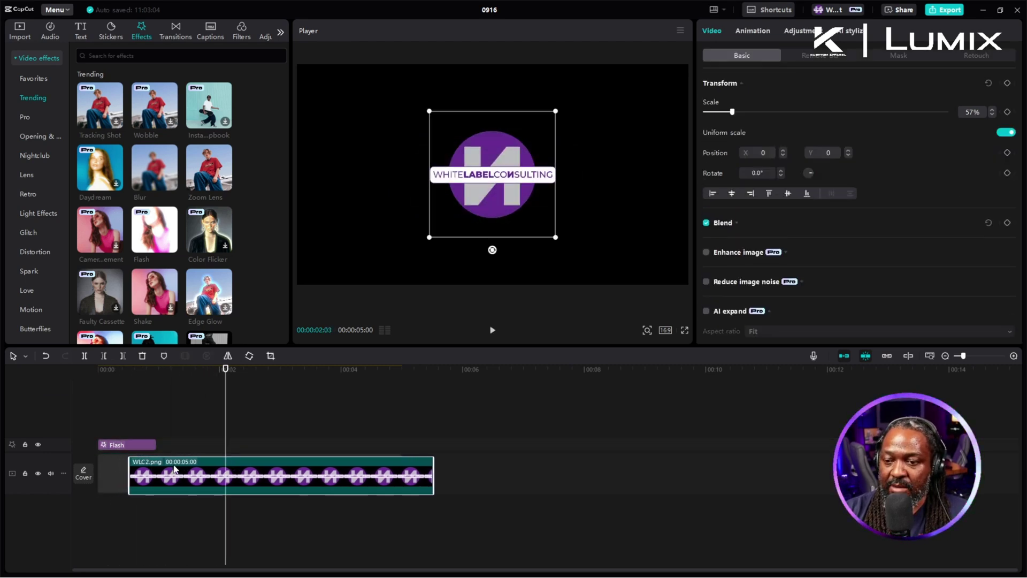
click(865, 356)
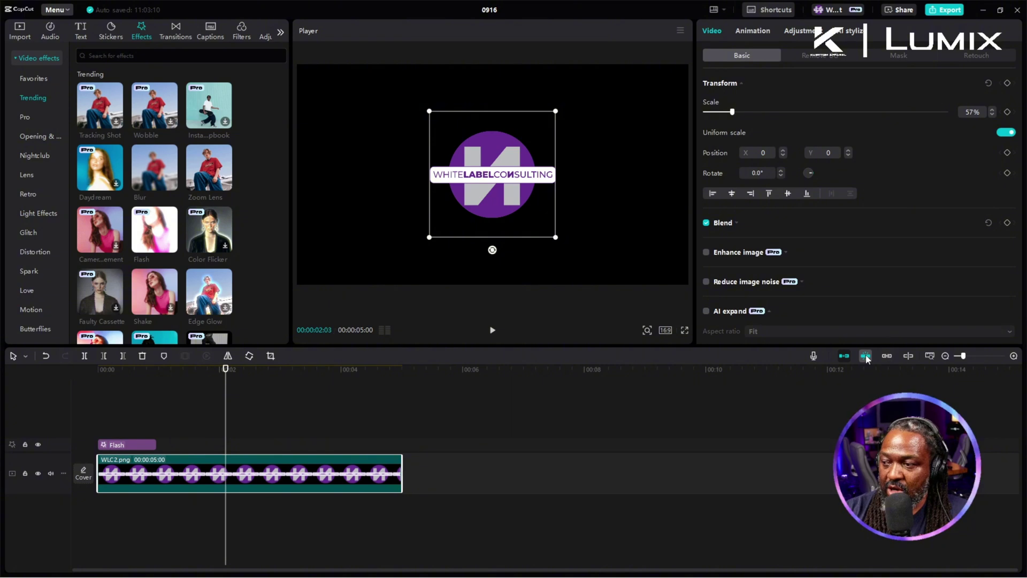
mouse_move(227, 484)
mouse_down()
mouse_move(241, 481)
mouse_move(217, 479)
mouse_up()
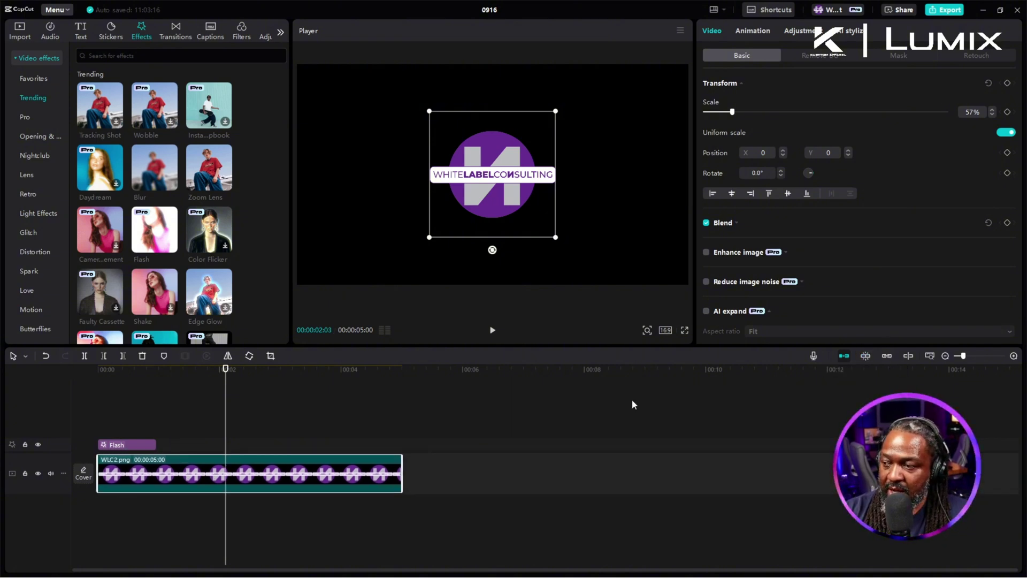
click(845, 356)
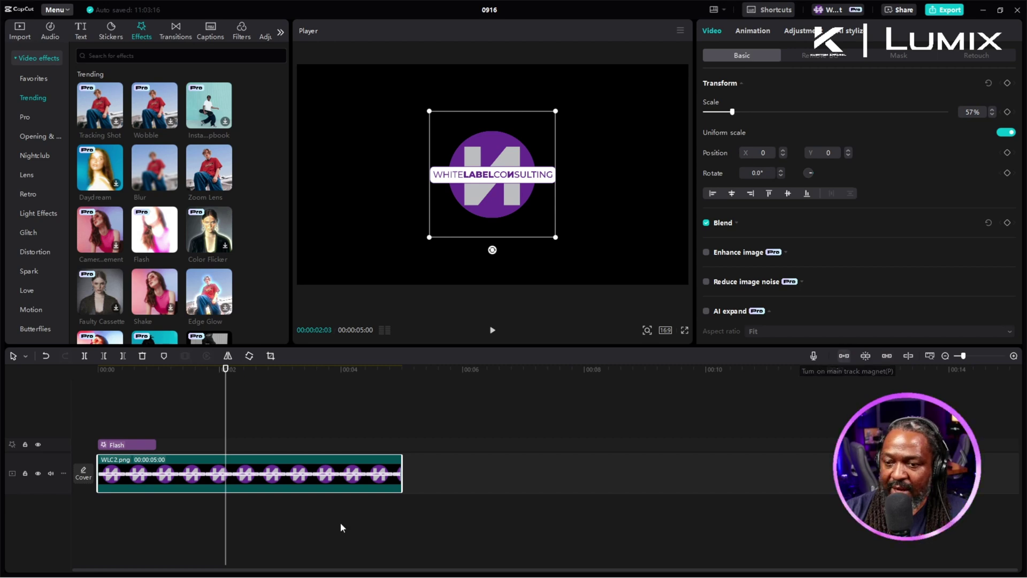
drag(185, 479, 199, 477)
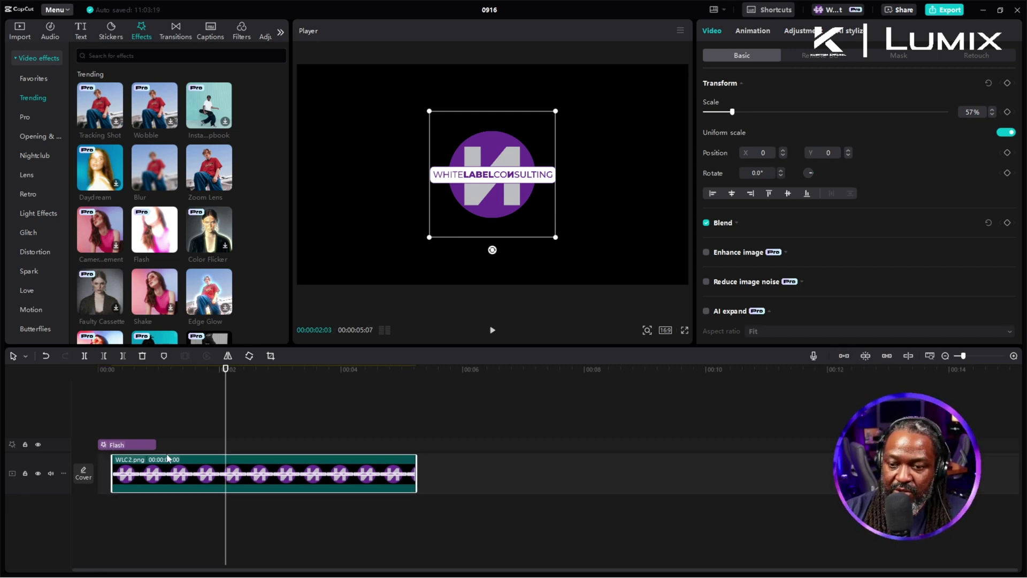
Shorten the Flash effect to about half a second starting at the logo clip's first frame, and play back the opening twice
drag(155, 444, 131, 451)
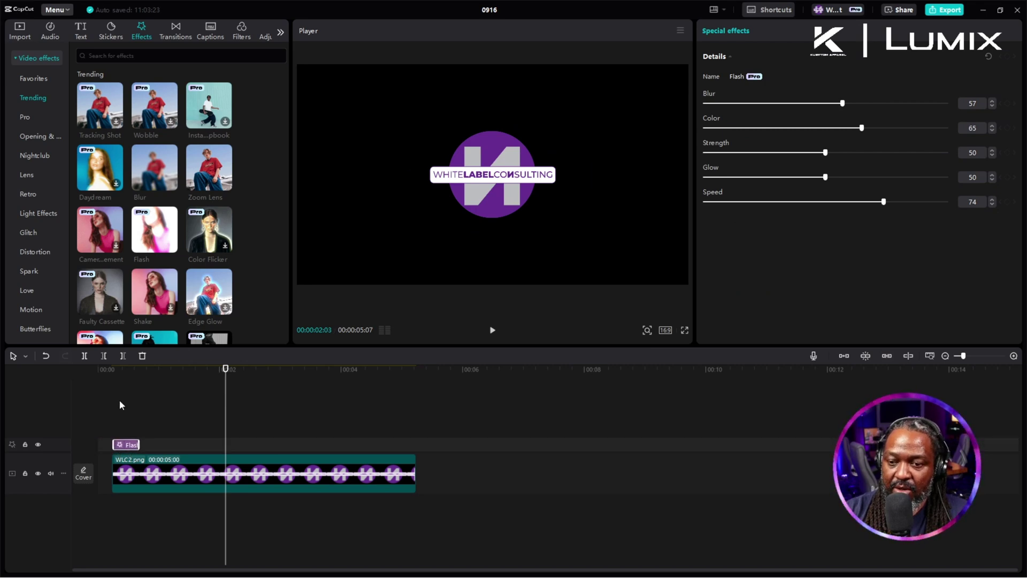
click(103, 378)
key(space)
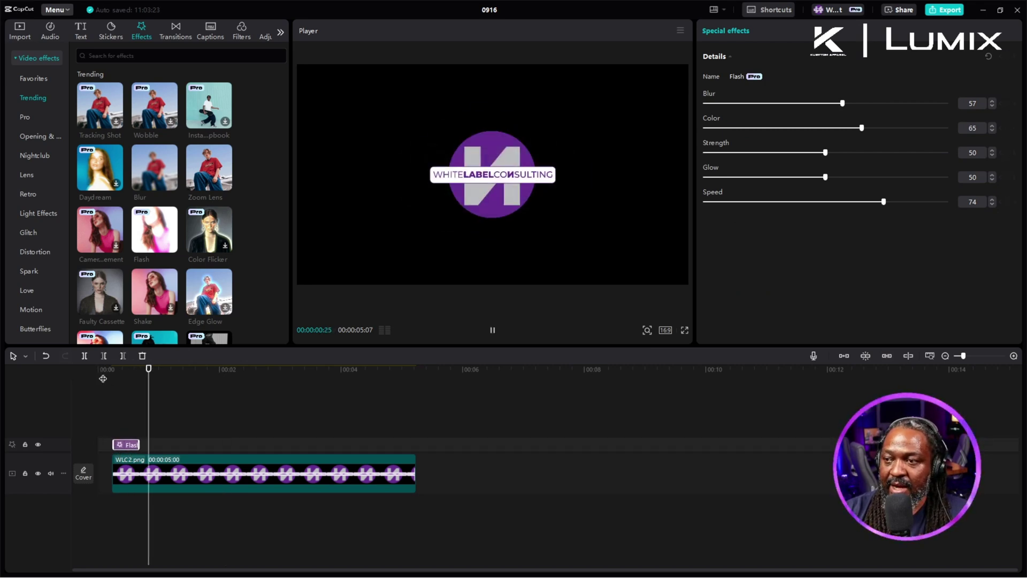
key(space)
click(104, 377)
key(space)
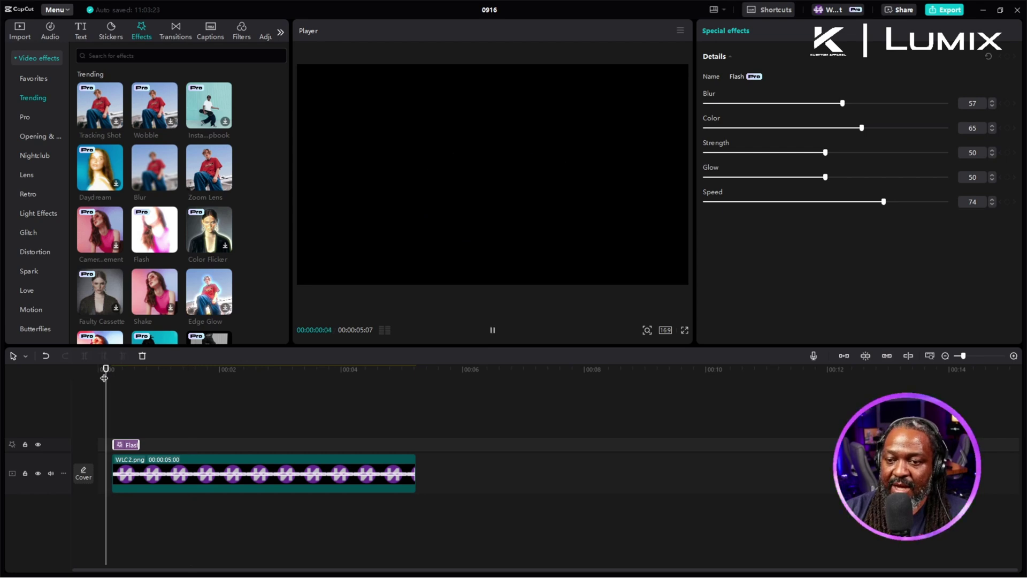
key(space)
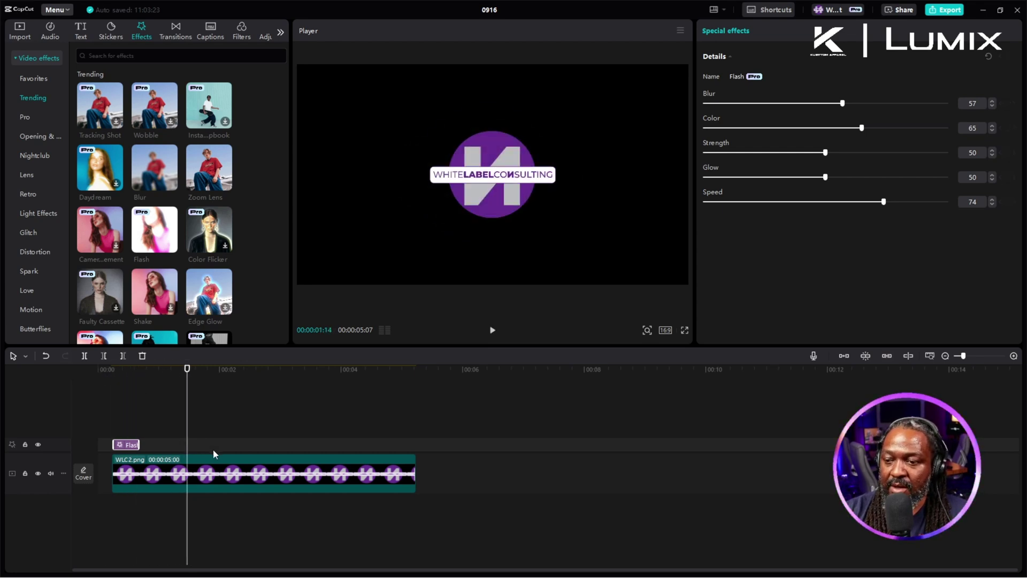
Try the Cross Shake entrance animation on the logo clip and undo it
scroll(122, 258, down, 3)
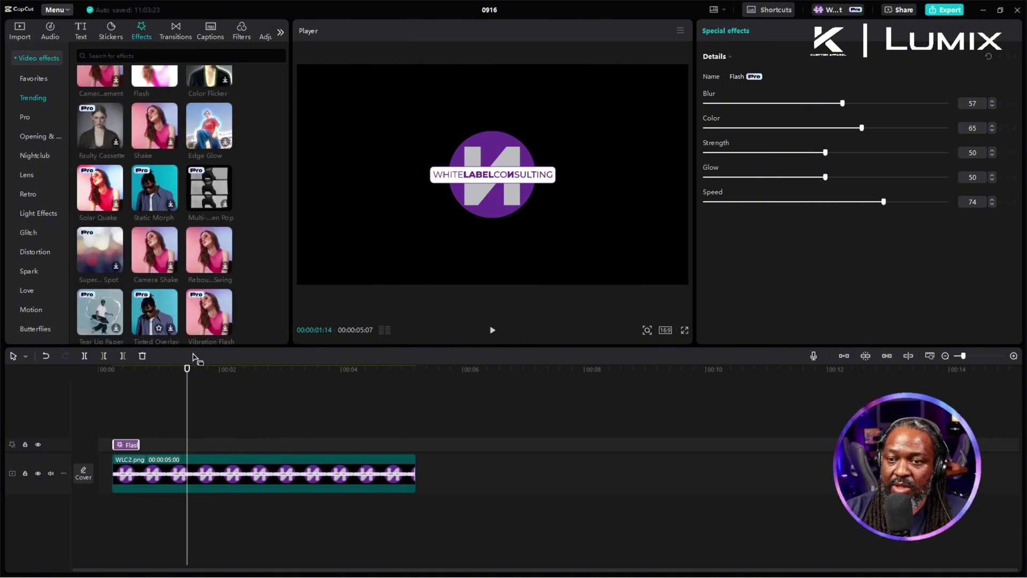
click(172, 474)
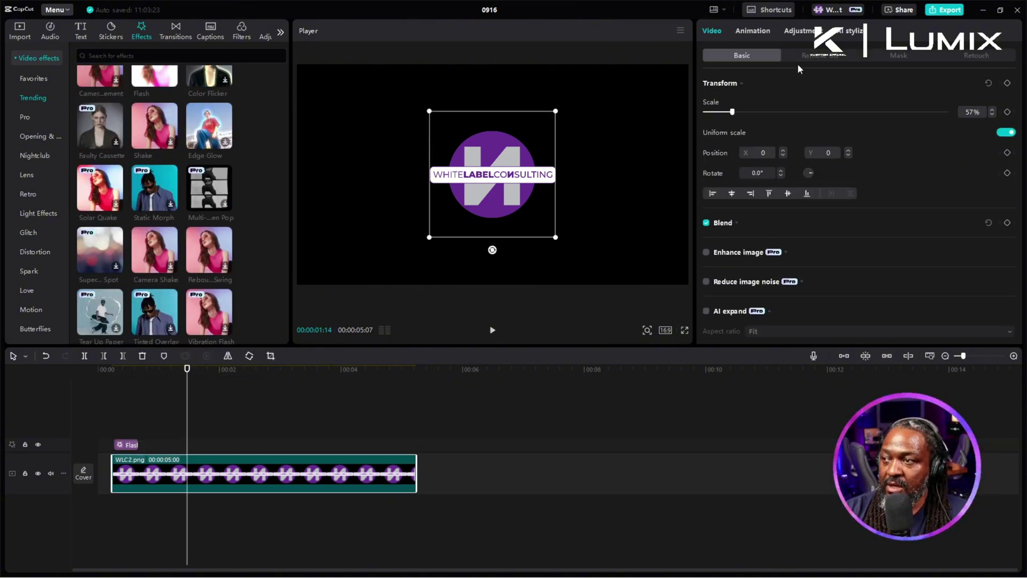
click(740, 29)
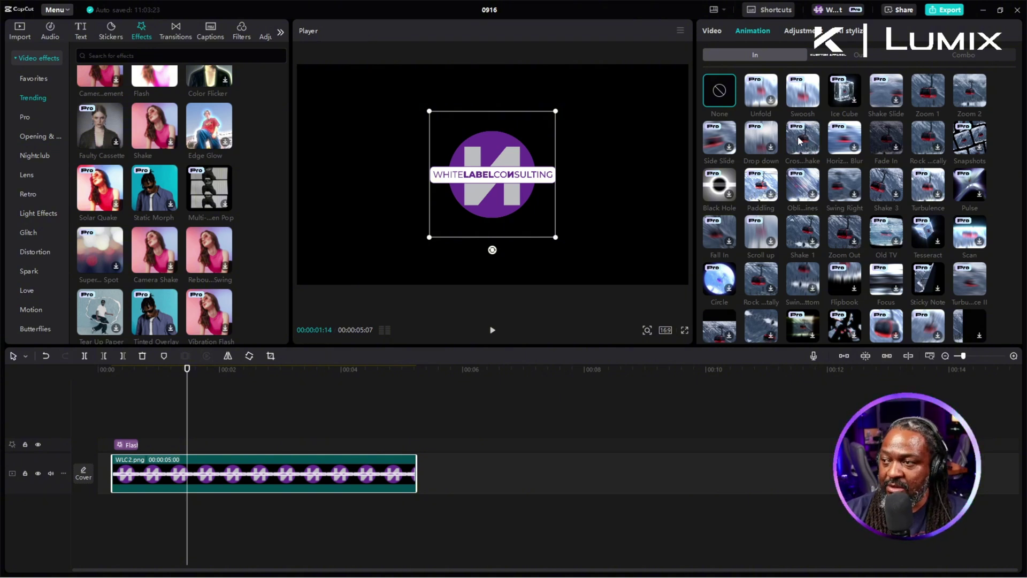
click(803, 141)
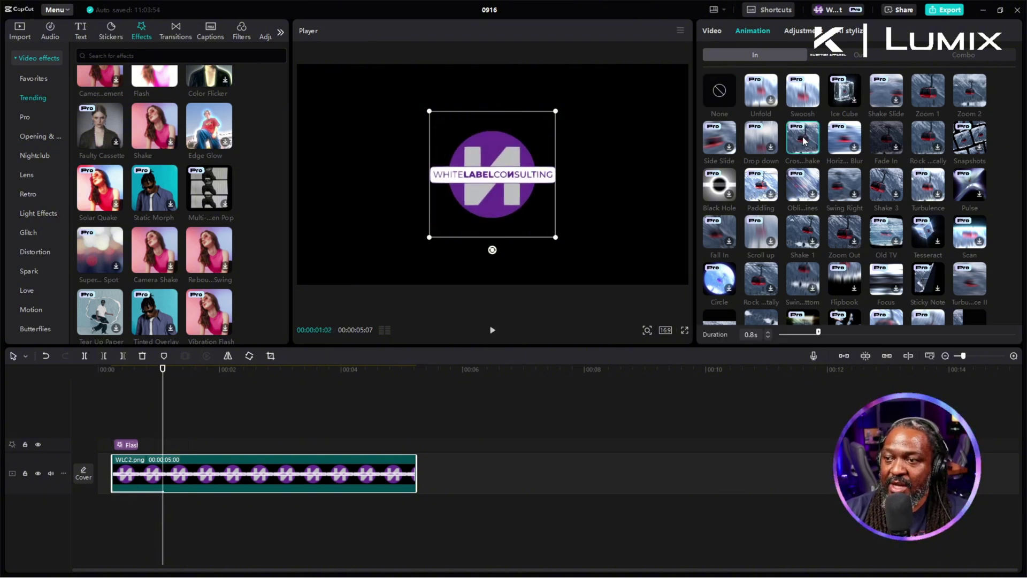
click(107, 367)
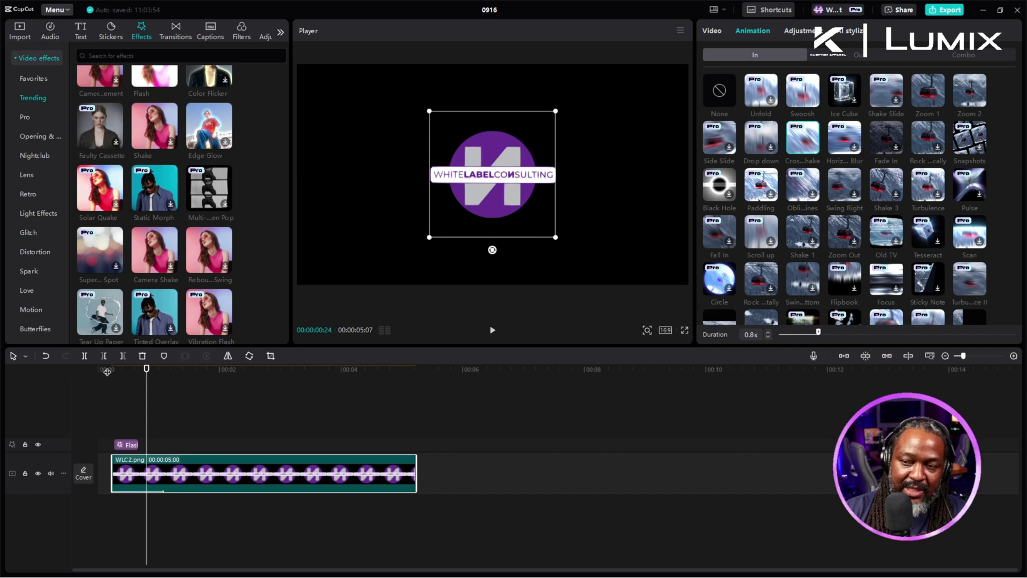
key(ctrl+z)
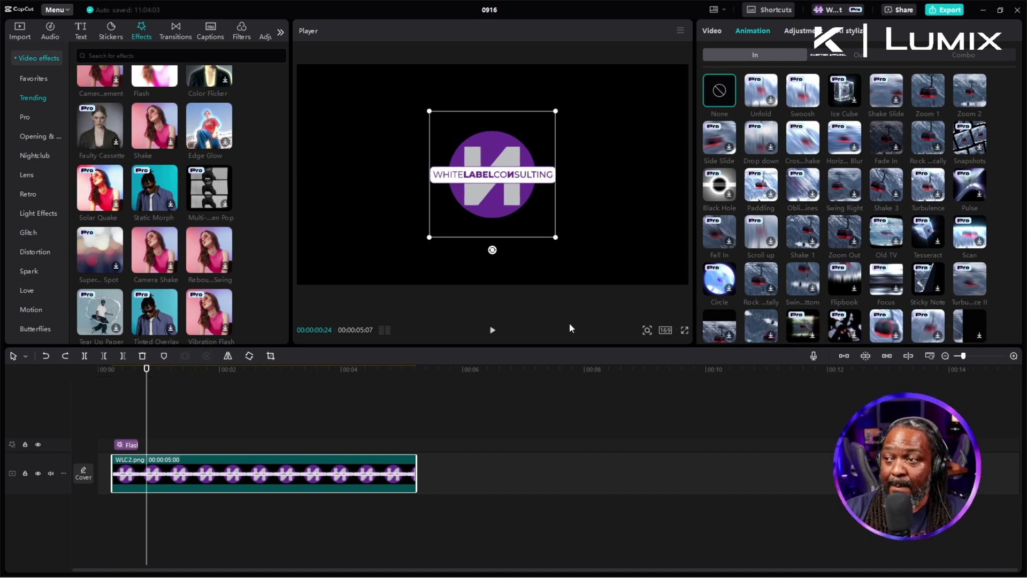
Try the Paddling and Shake Slide entrance animations on the logo clip
click(763, 188)
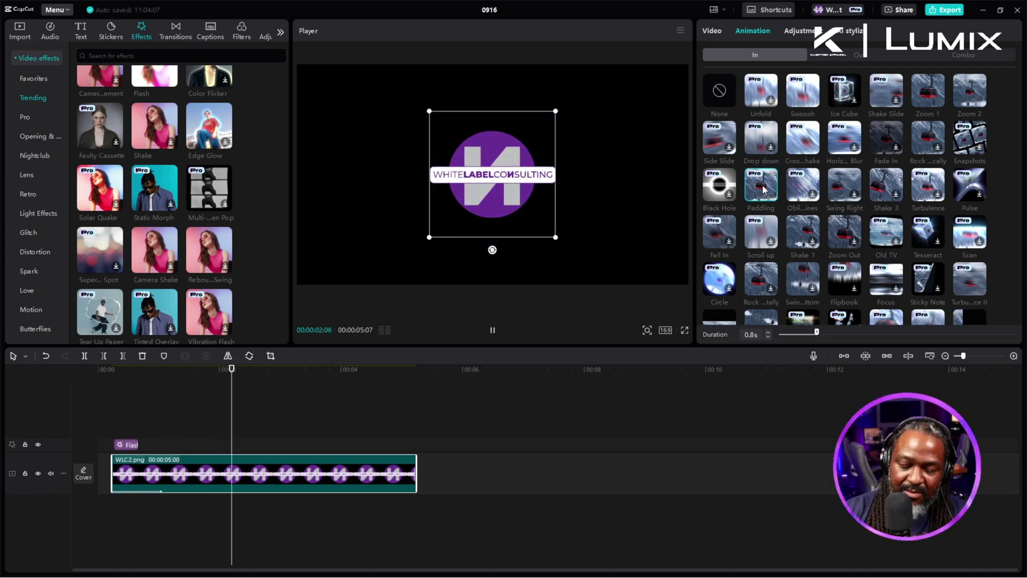
key(ctrl+z)
click(879, 92)
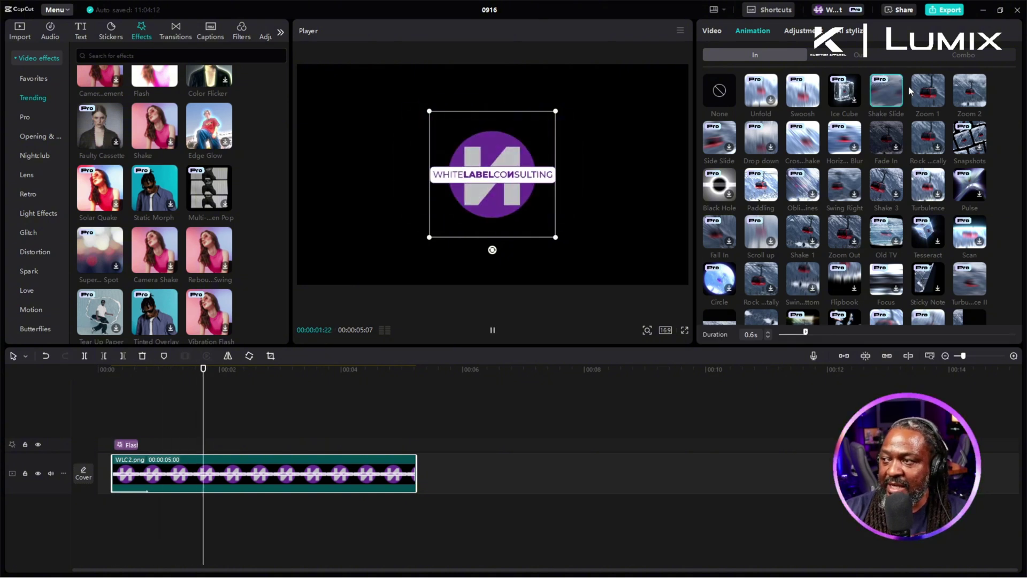
Apply the Zoom 1 entrance animation to the logo clip and play it back from the start
click(929, 97)
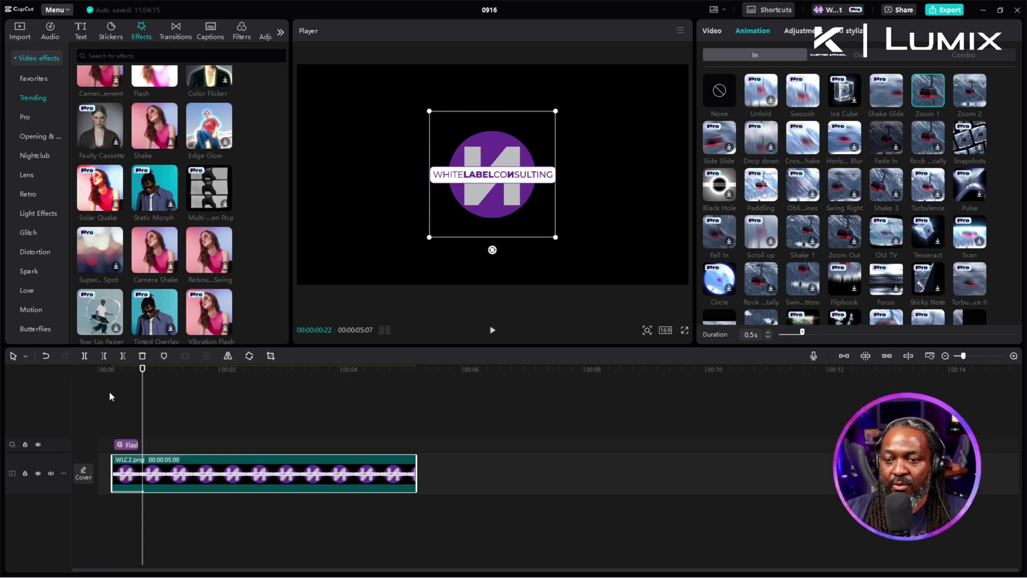
click(101, 369)
key(space)
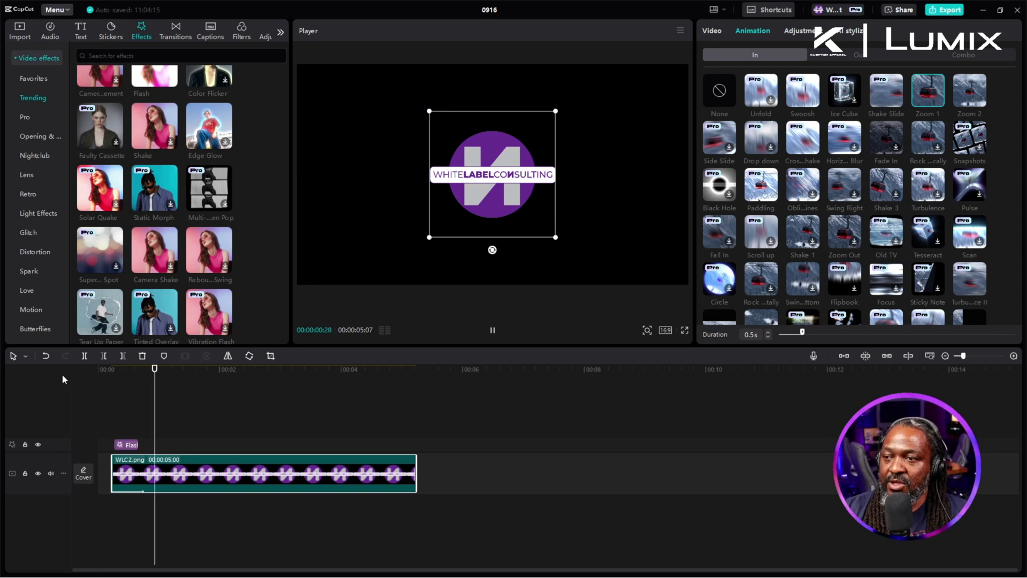
key(space)
Reposition the Flash effect to start about halfway through the logo's entrance animation, and play back the opening
drag(134, 448, 173, 452)
click(105, 376)
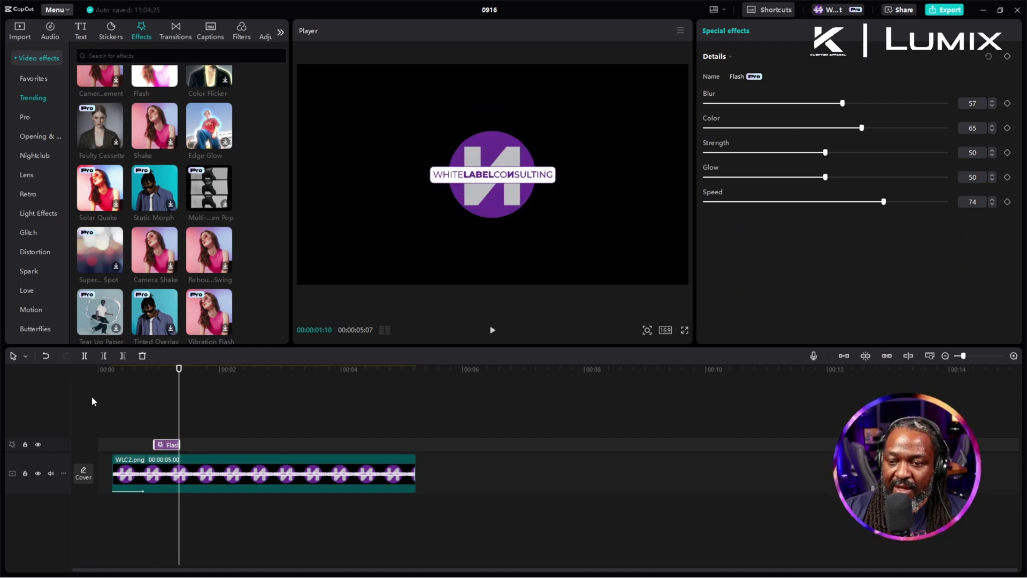
drag(173, 449, 145, 451)
click(108, 378)
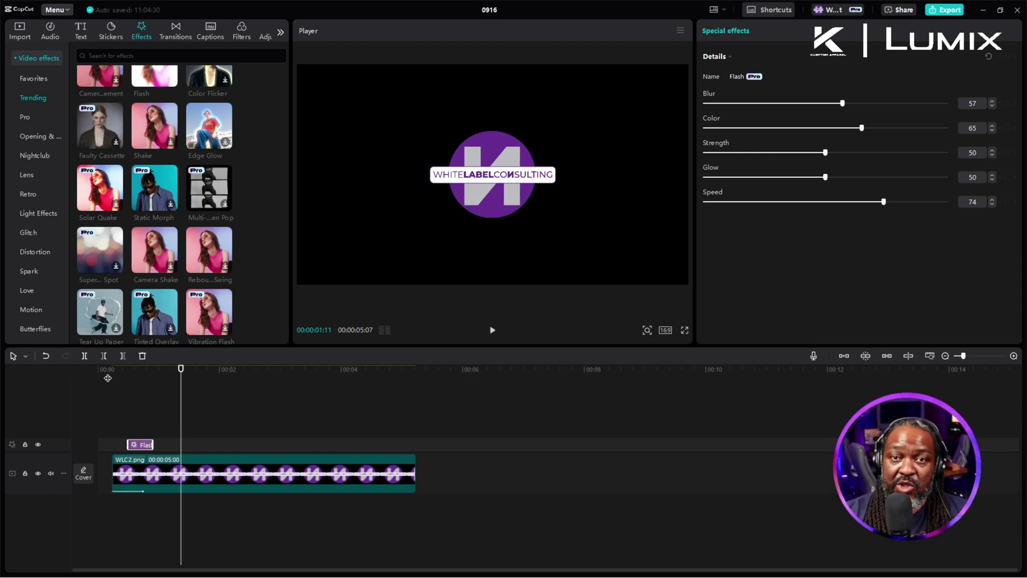
click(110, 380)
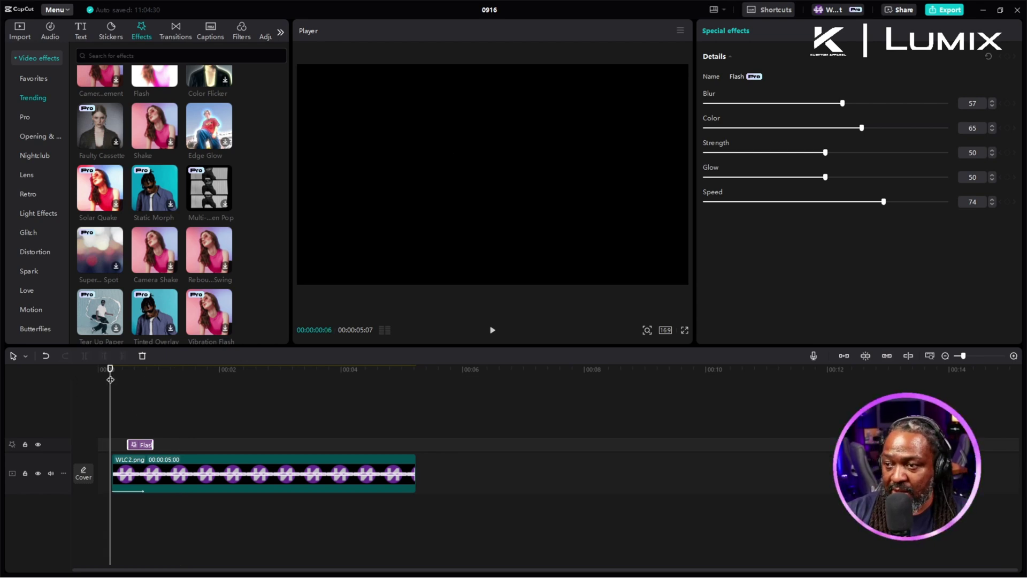
key(space)
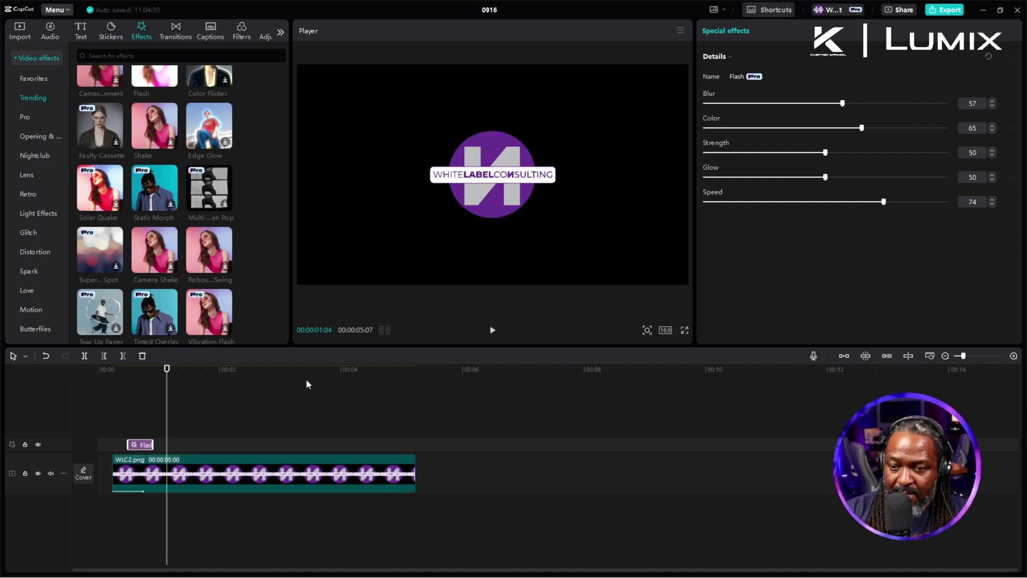
Nudge the Flash effect slightly earlier and extend its end to about the 1-second mark, previewing the timing
drag(138, 446, 134, 446)
click(105, 383)
key(space)
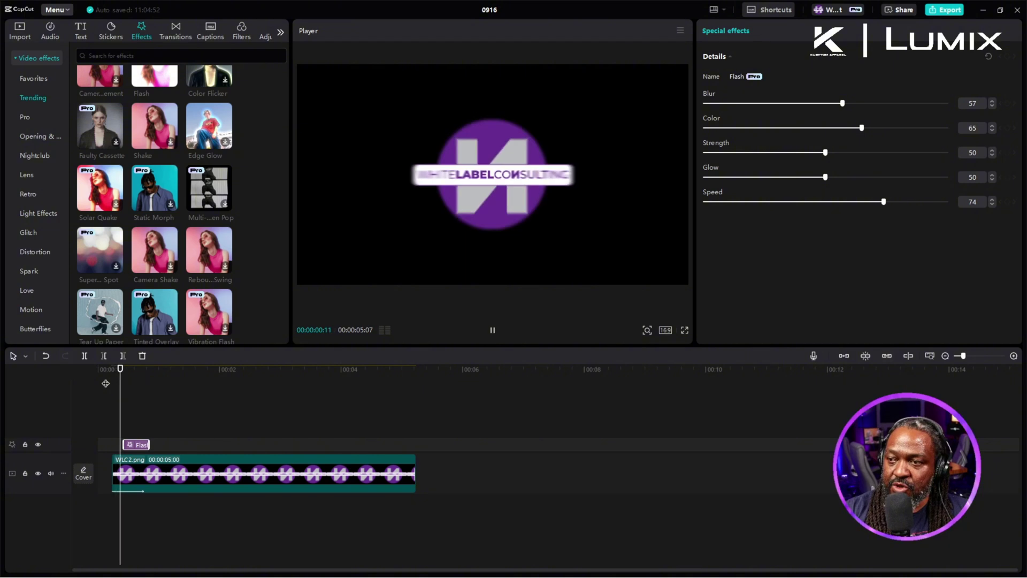
key(space)
mouse_move(148, 445)
mouse_down()
mouse_move(163, 446)
mouse_move(129, 448)
mouse_move(140, 448)
mouse_up()
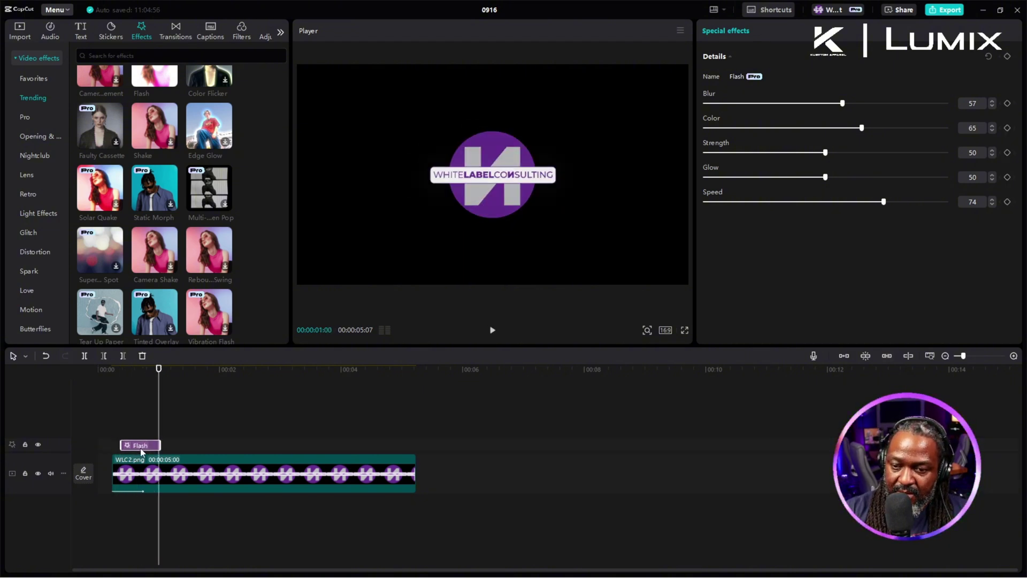
click(107, 374)
key(space)
key(space)
Trim the logo clip to 00:00:01:20 and apply the Zoom In exit animation, checking it in playback
drag(416, 476, 213, 473)
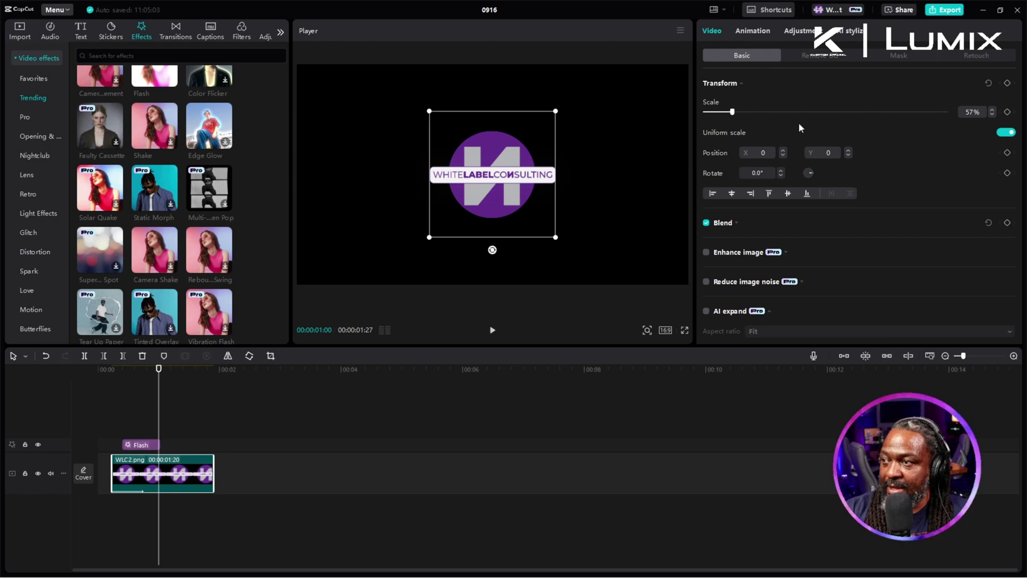
click(753, 31)
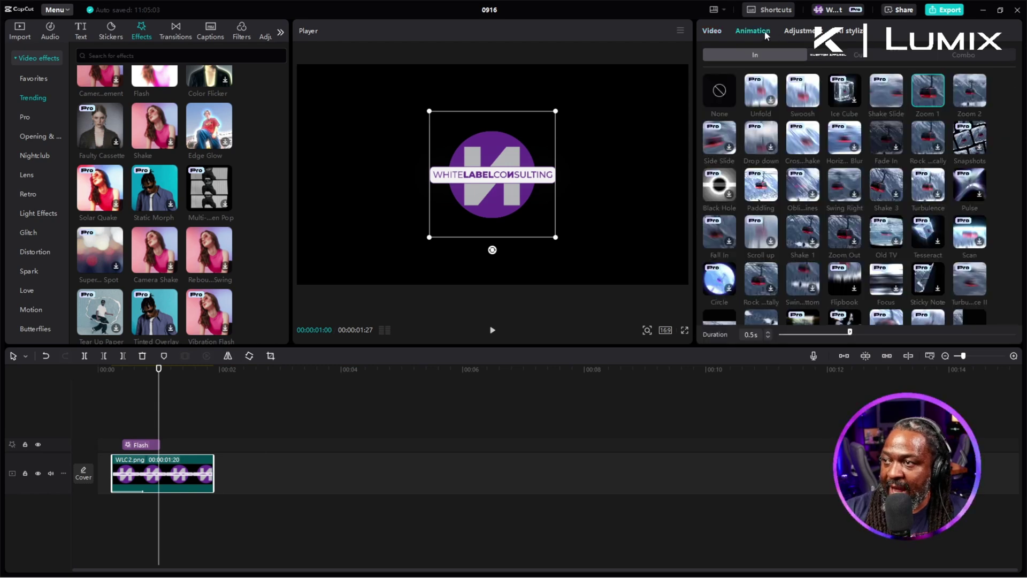
click(833, 55)
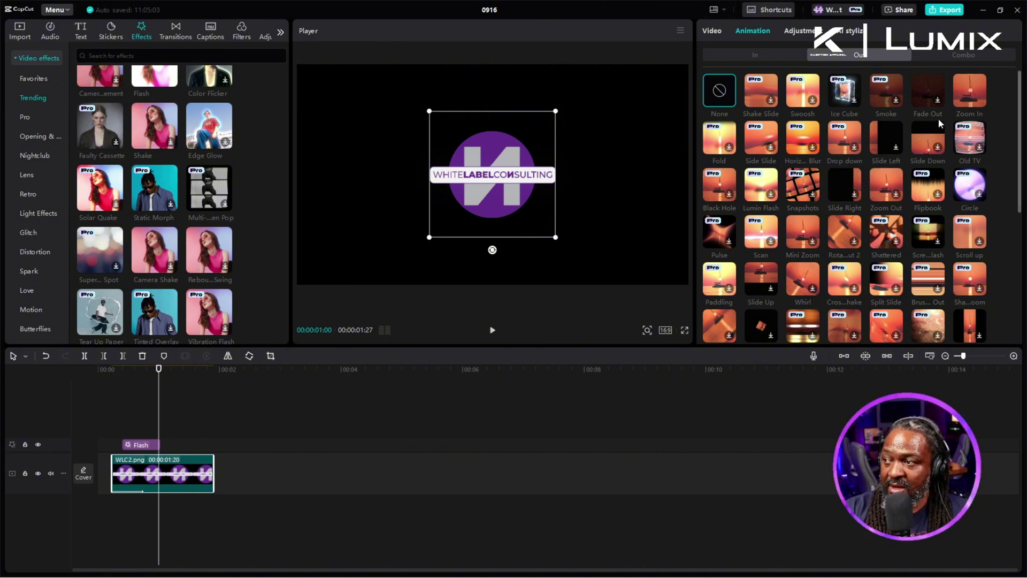
click(969, 91)
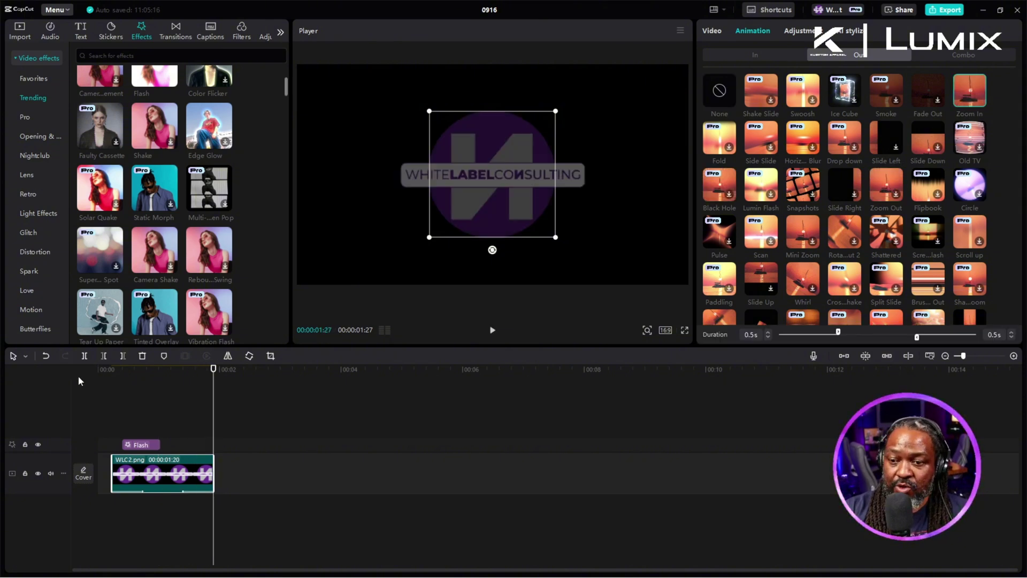
click(102, 370)
key(space)
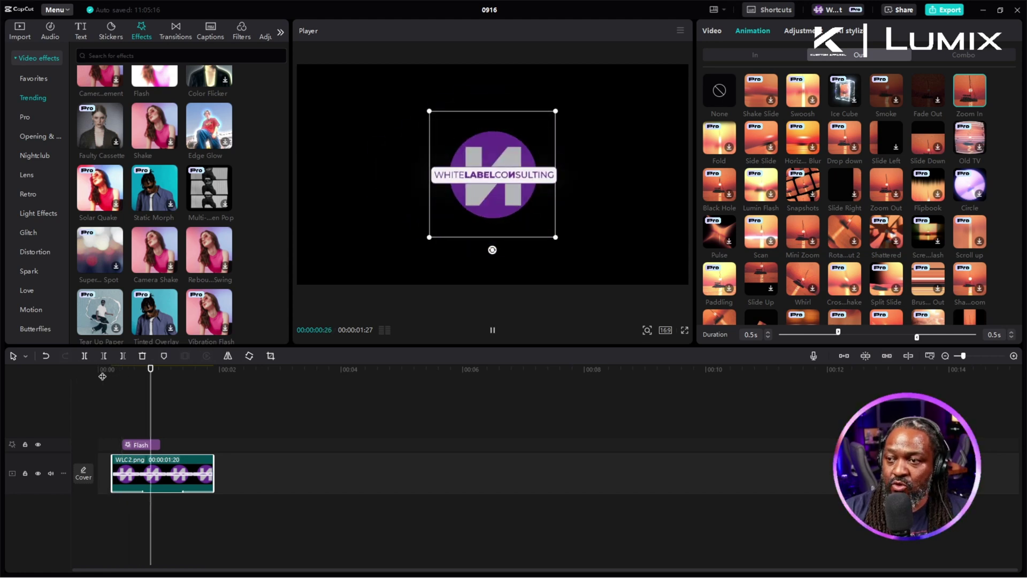
key(space)
key(space)
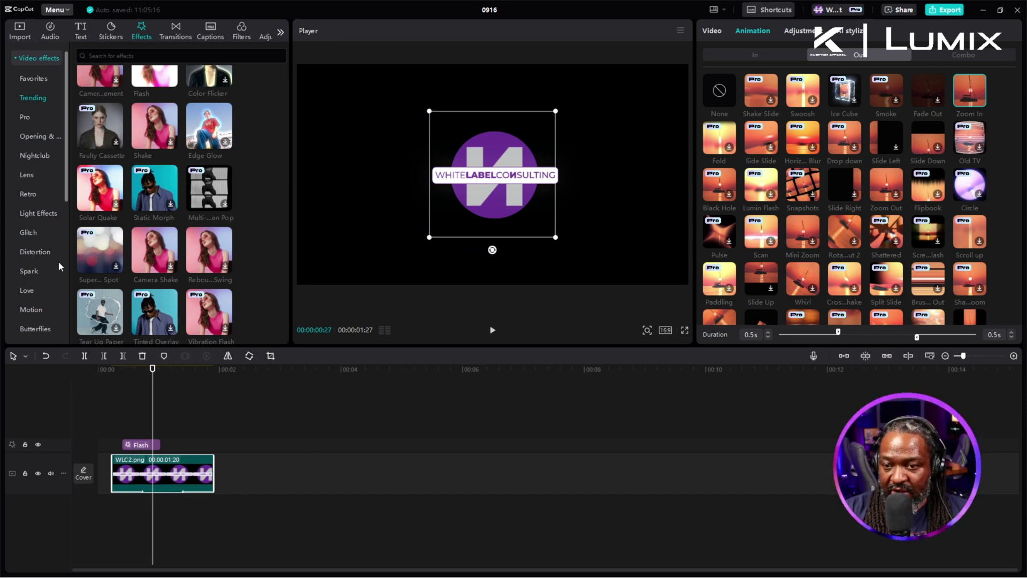
Add the Electric Ripple glitch effect over the end of the logo clip, shorten it to about half a second, and play it back
click(37, 232)
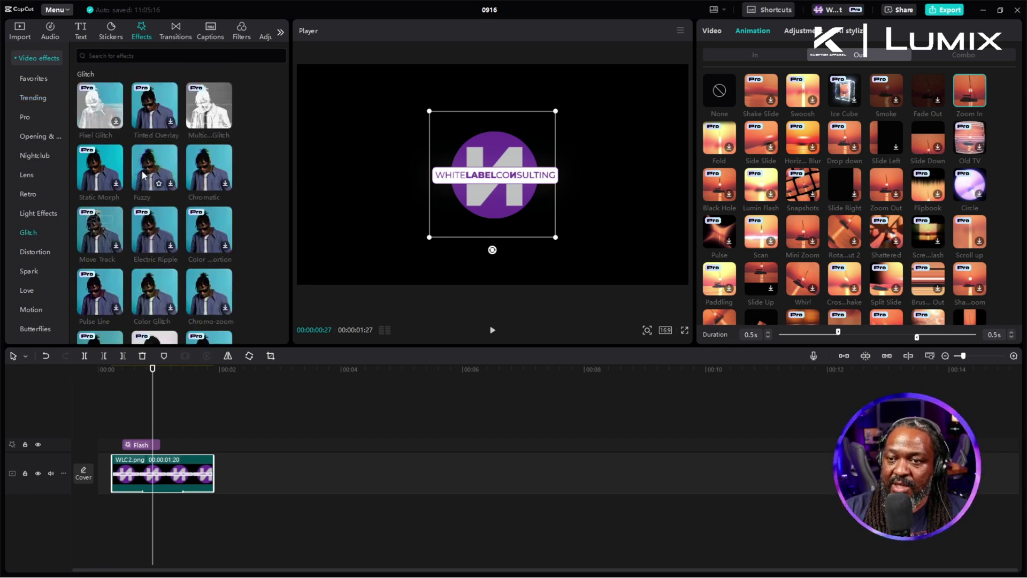
drag(151, 227, 198, 444)
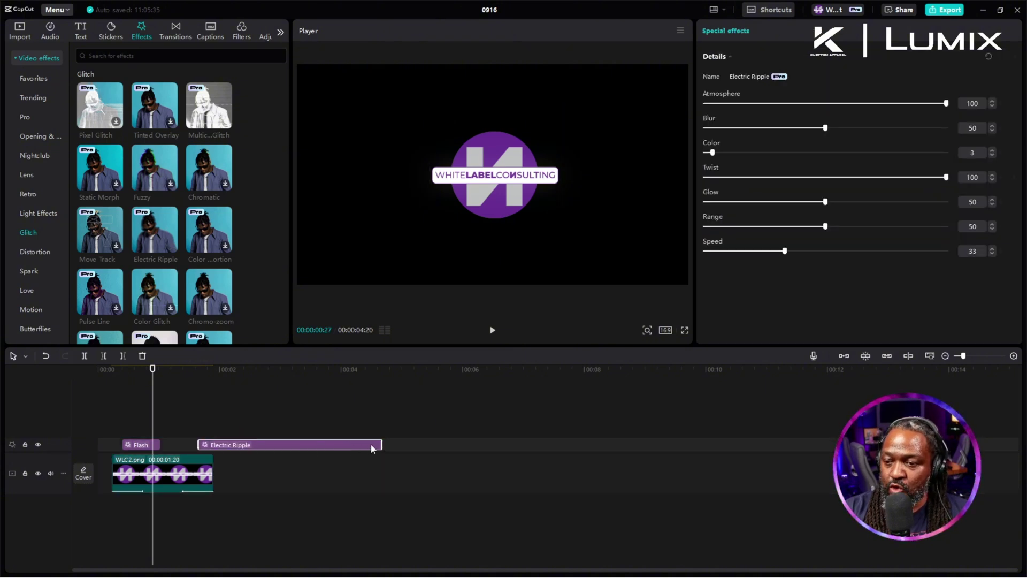
drag(373, 447, 209, 447)
key(space)
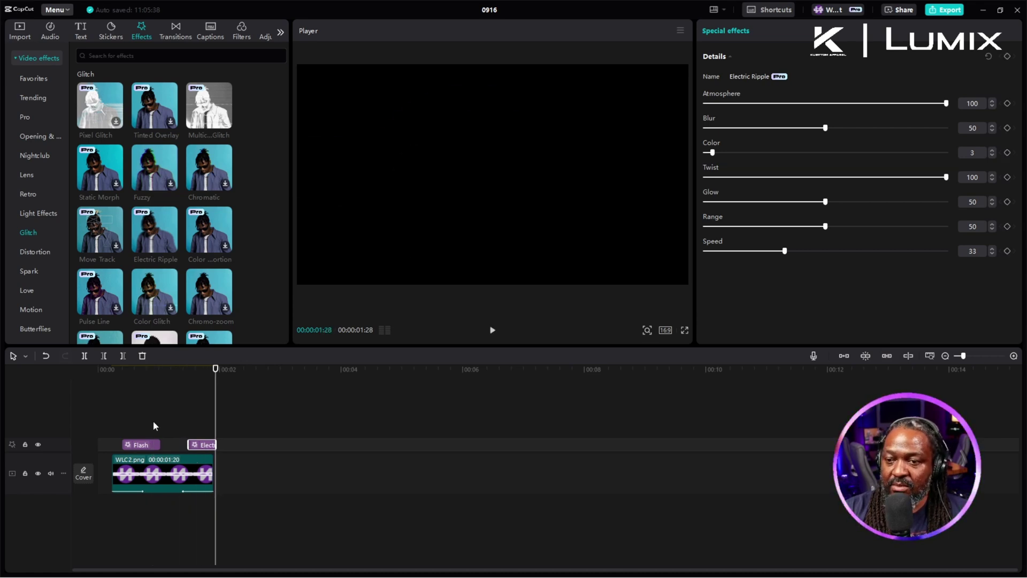
click(104, 374)
key(space)
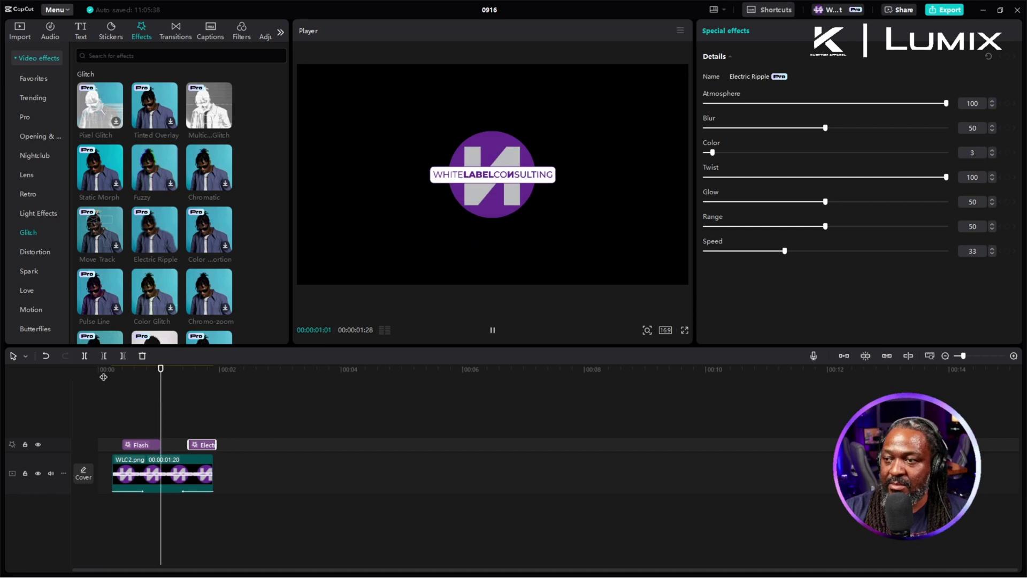
Raise the Electric Ripple effect's speed to 83 and play back the end of the animation
key(space)
key(space)
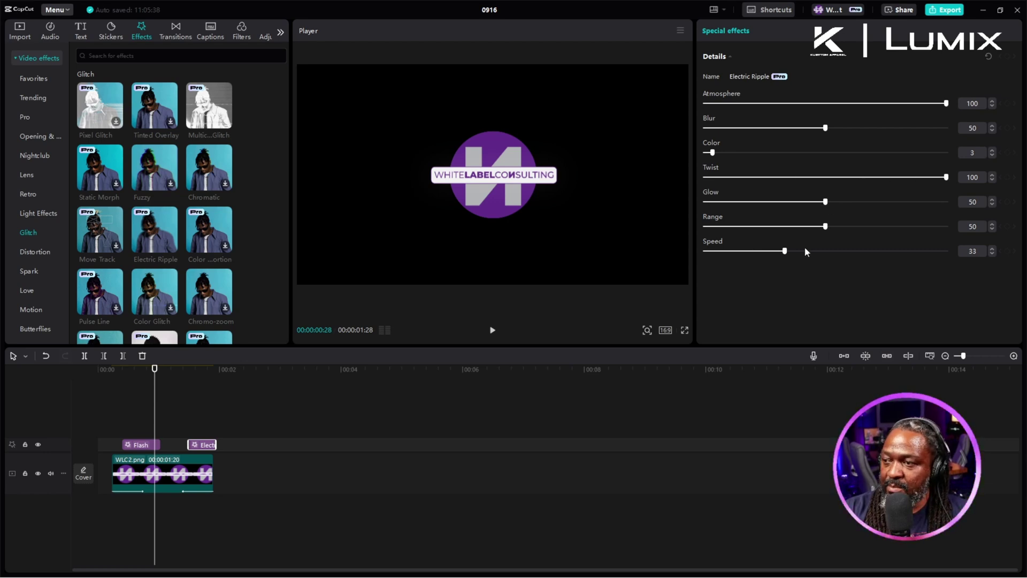
drag(784, 250, 864, 250)
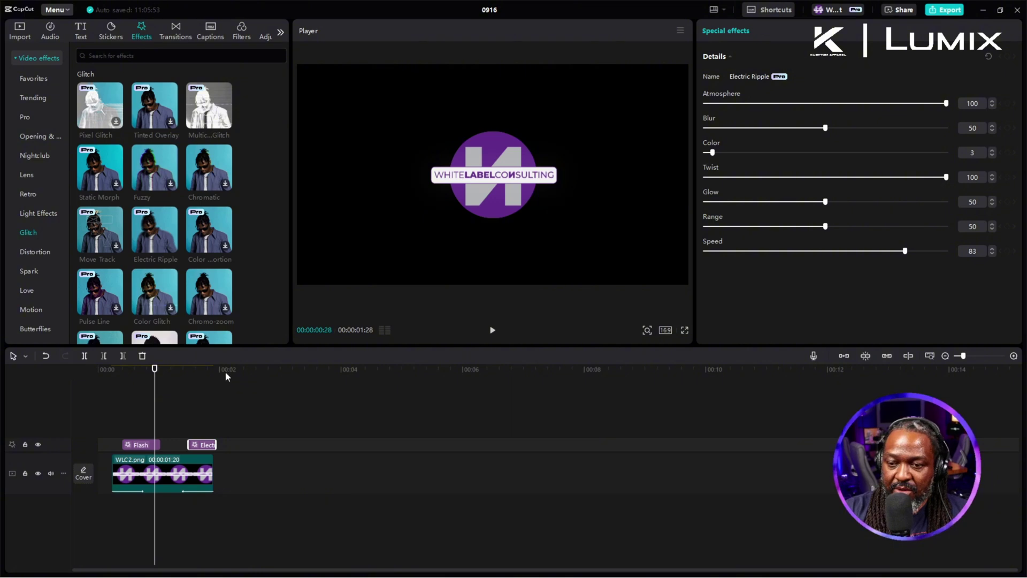
key(space)
key(space)
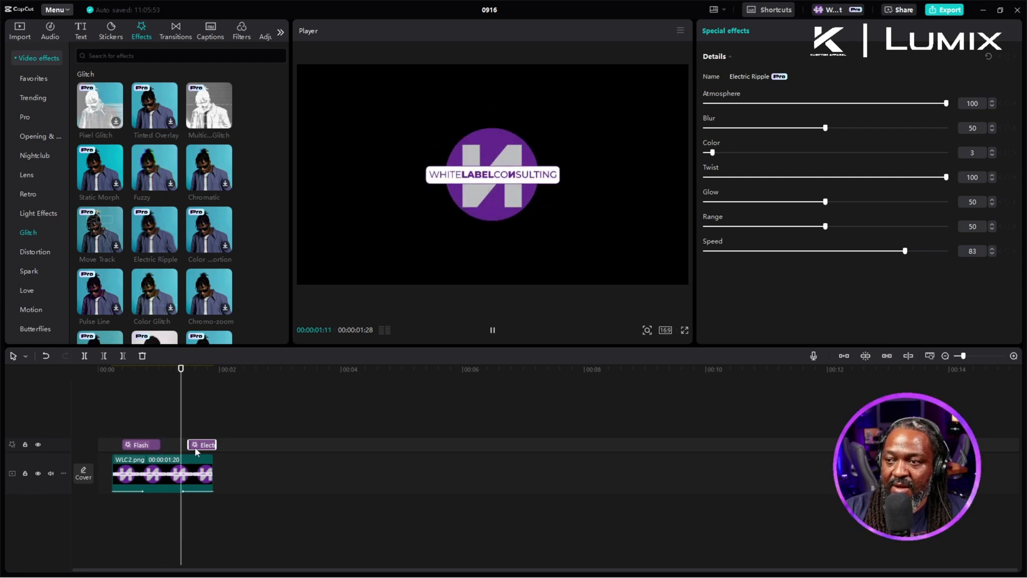
key(space)
Extend the end of the Flash effect to about the 1.2-second mark and play the animation from the start
click(172, 475)
drag(160, 445, 168, 445)
click(114, 373)
key(space)
click(112, 374)
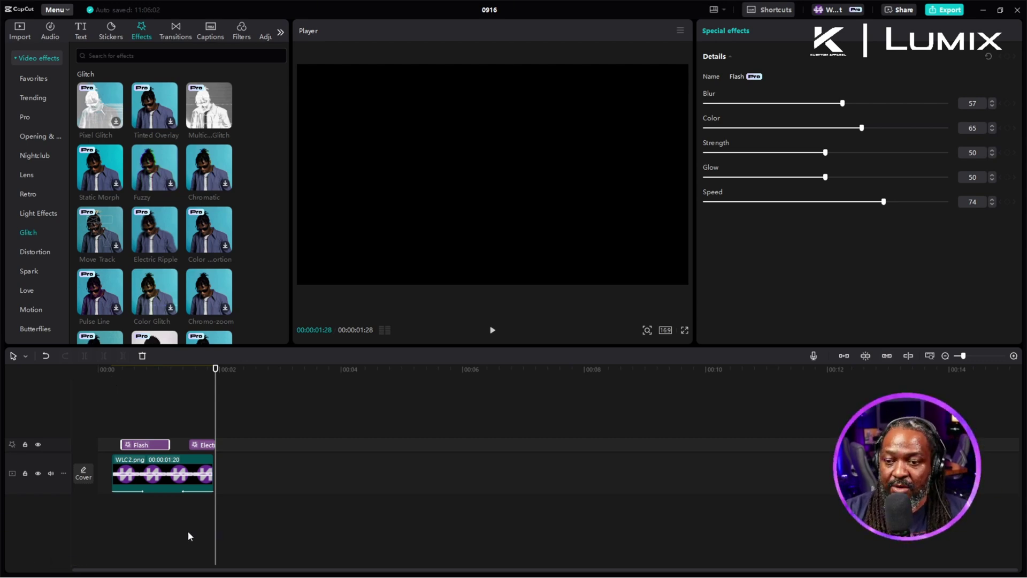
click(107, 369)
key(space)
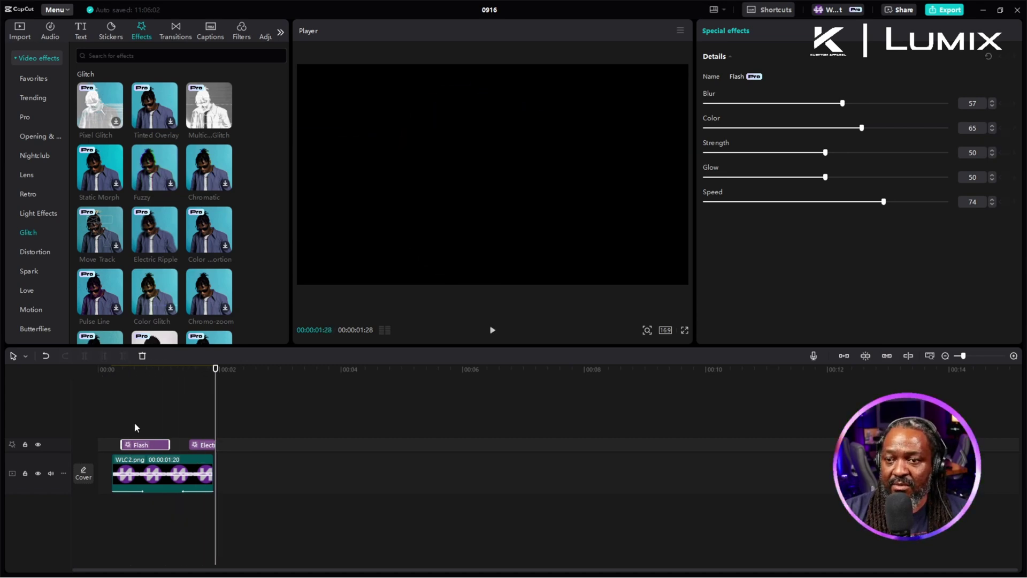
Search the sound effects library for "glit" and audition the first result
click(49, 32)
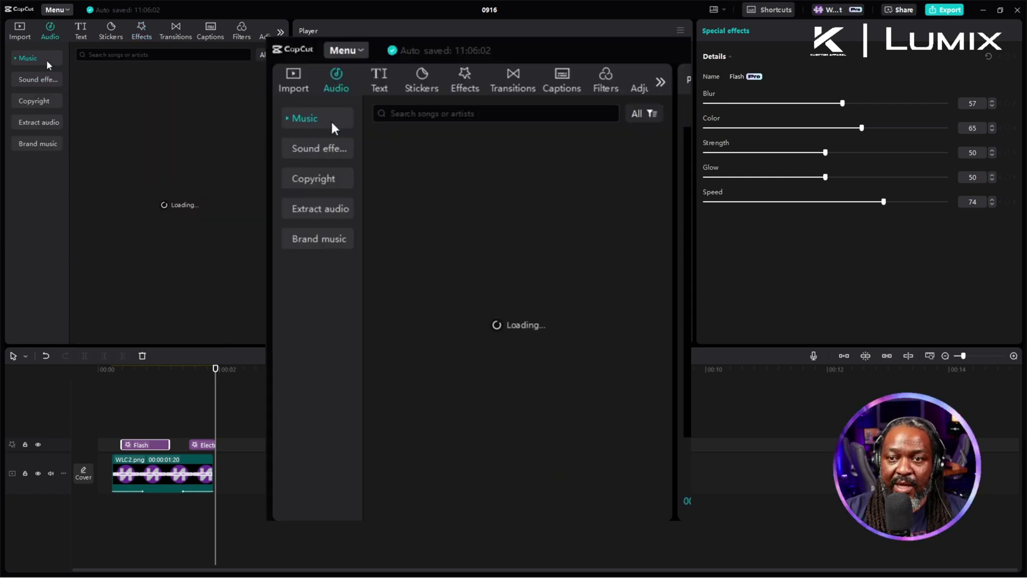
click(45, 80)
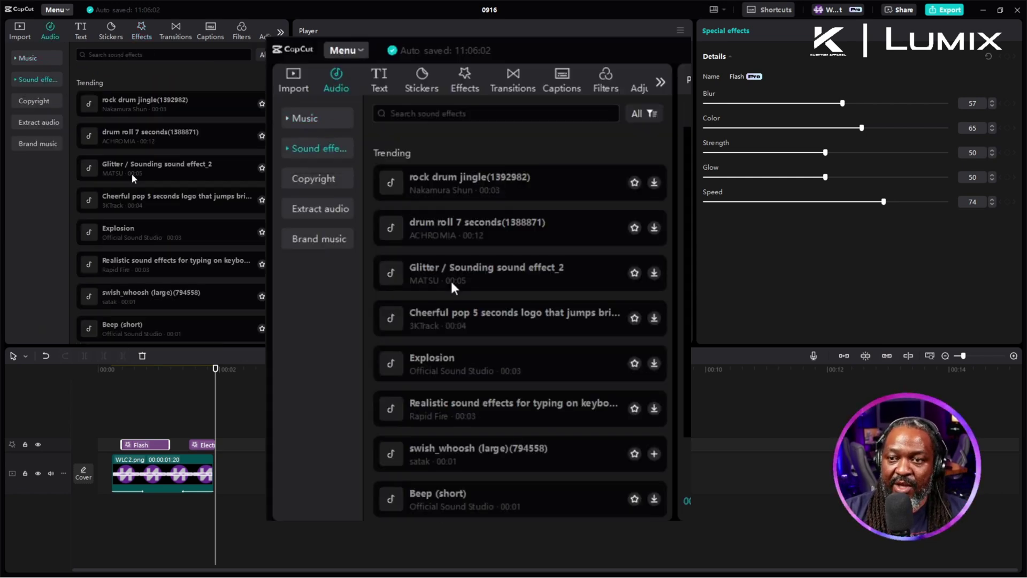
click(138, 54)
text(glit)
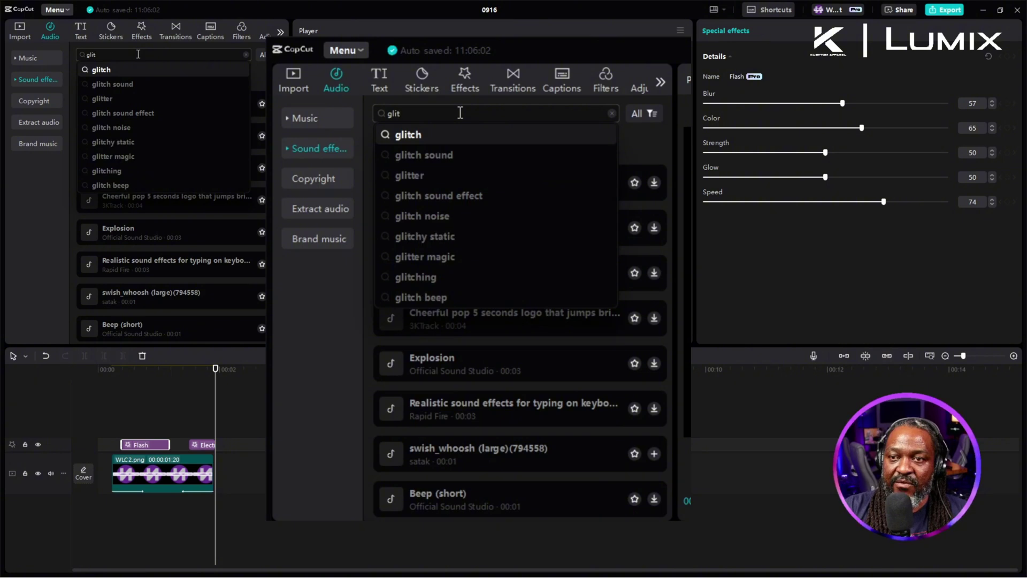
key(Return)
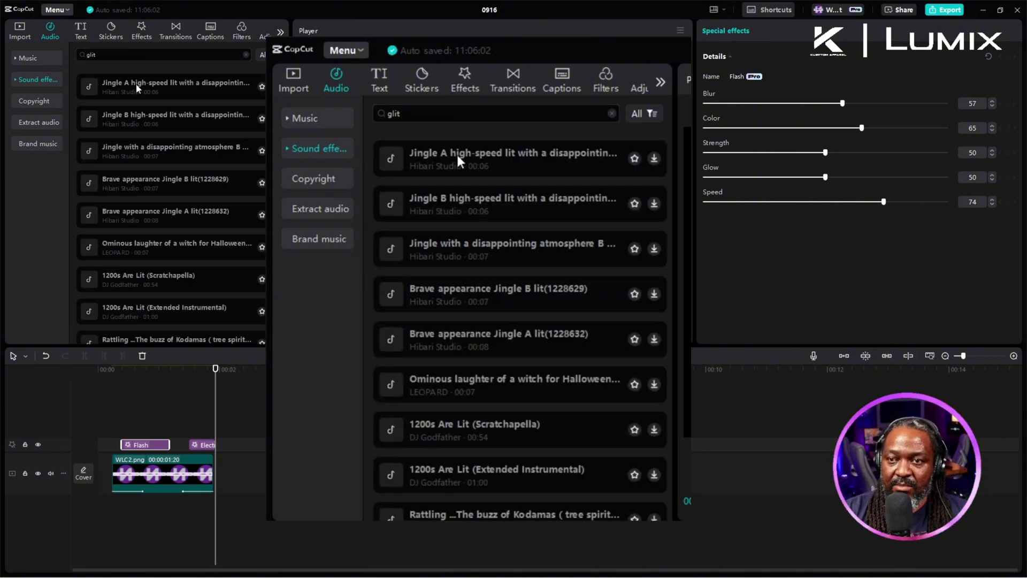
click(138, 88)
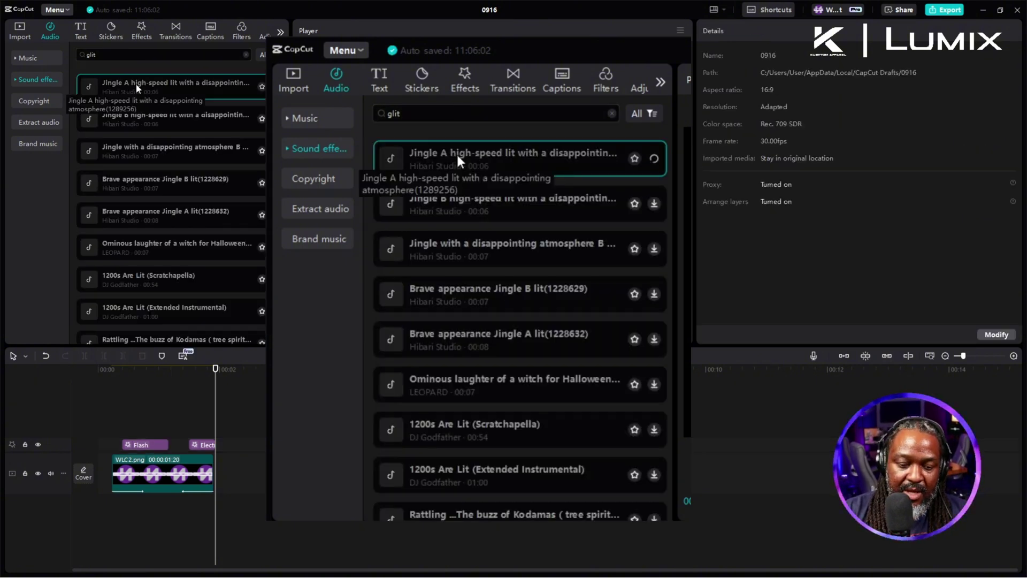
click(499, 163)
click(501, 169)
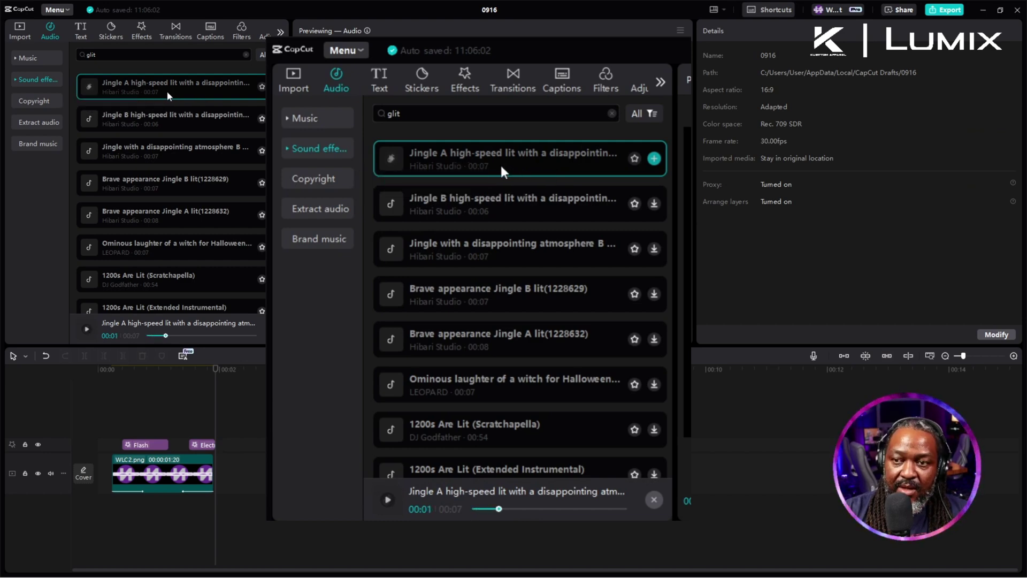
Search the sound effects for "glitch" and audition the first two results
click(431, 114)
text(ch)
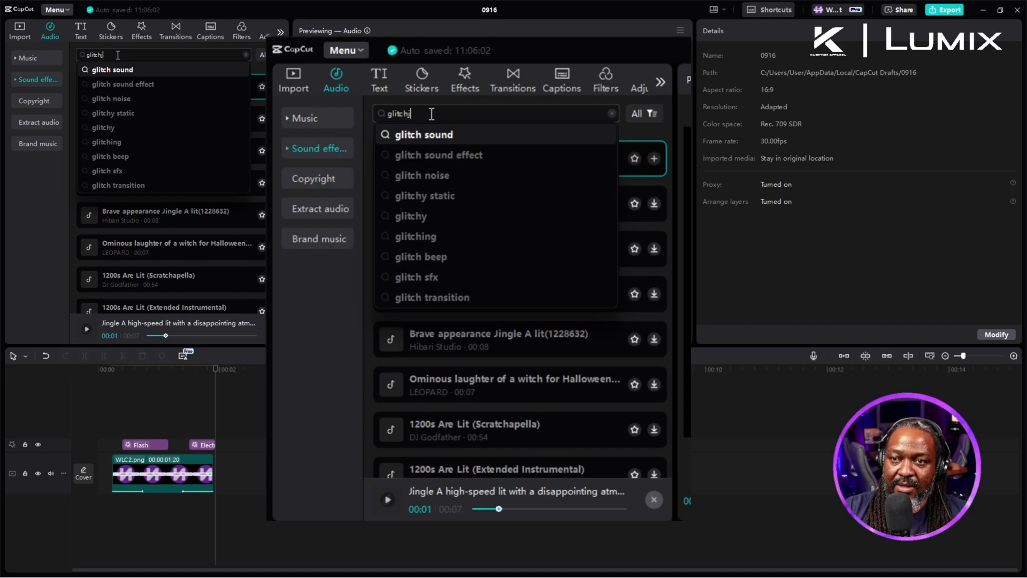
key(Return)
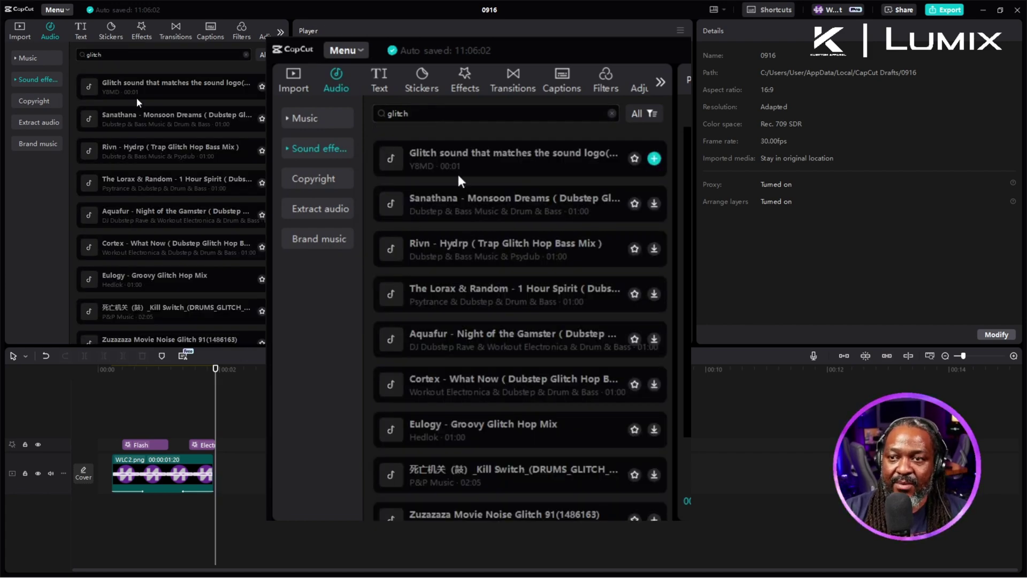
click(456, 172)
click(451, 210)
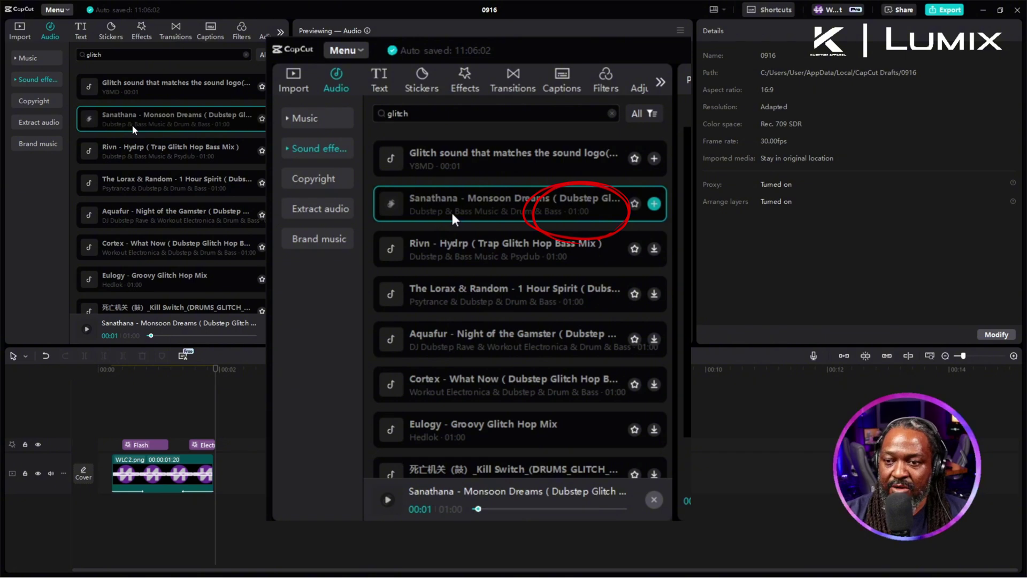
Refine the sound effect search to "glitch sound" and audition Glitch noise(1115580) and Glitch sound that matches the sound logo(1192372)
click(441, 111)
text(sound)
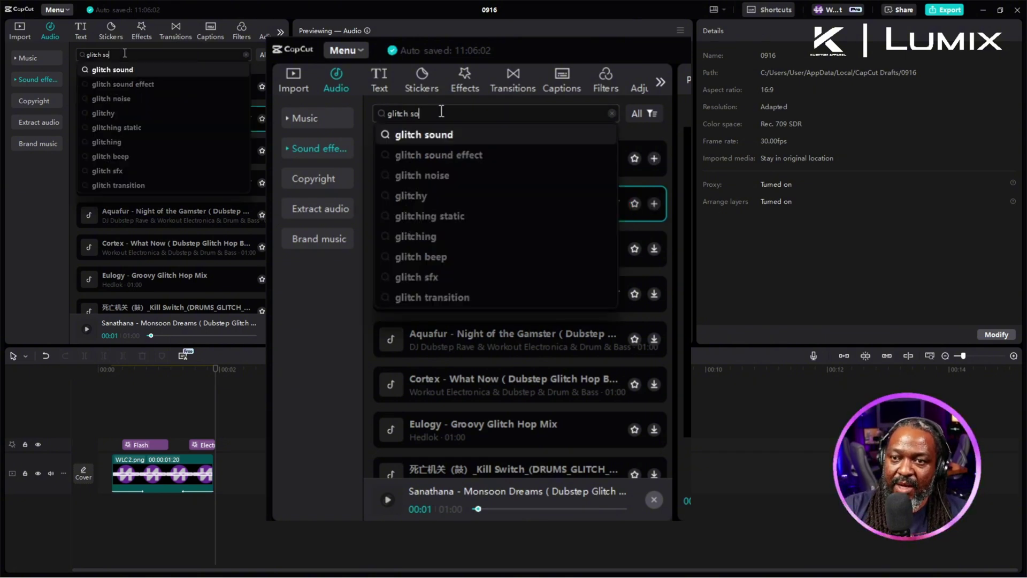
key(Return)
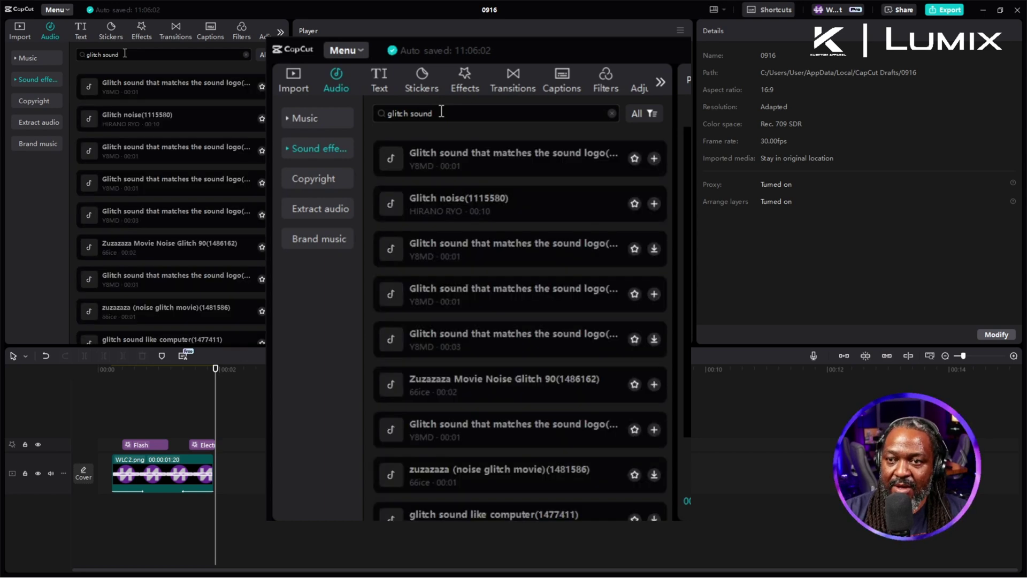
click(152, 121)
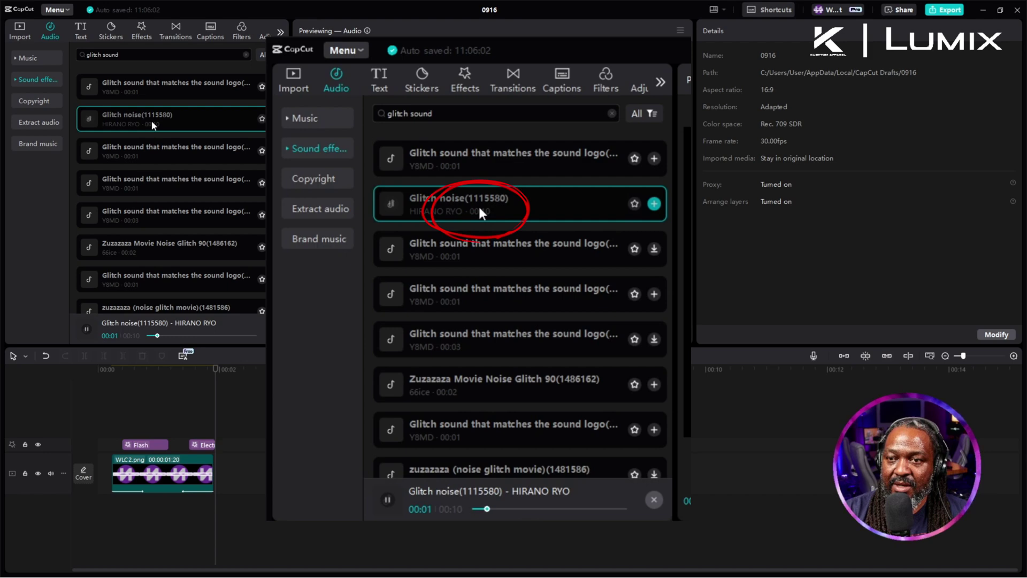
click(156, 149)
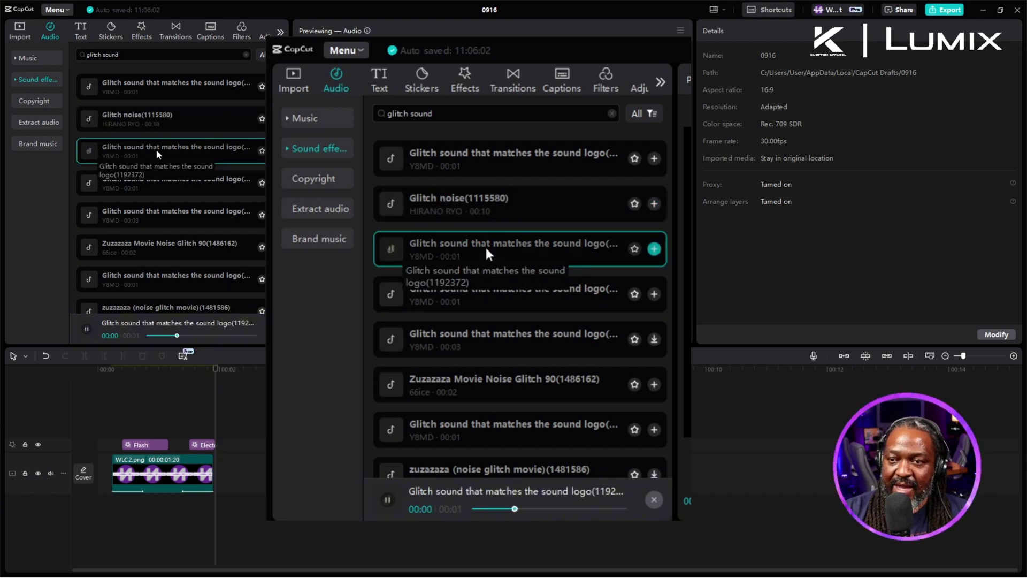
click(163, 412)
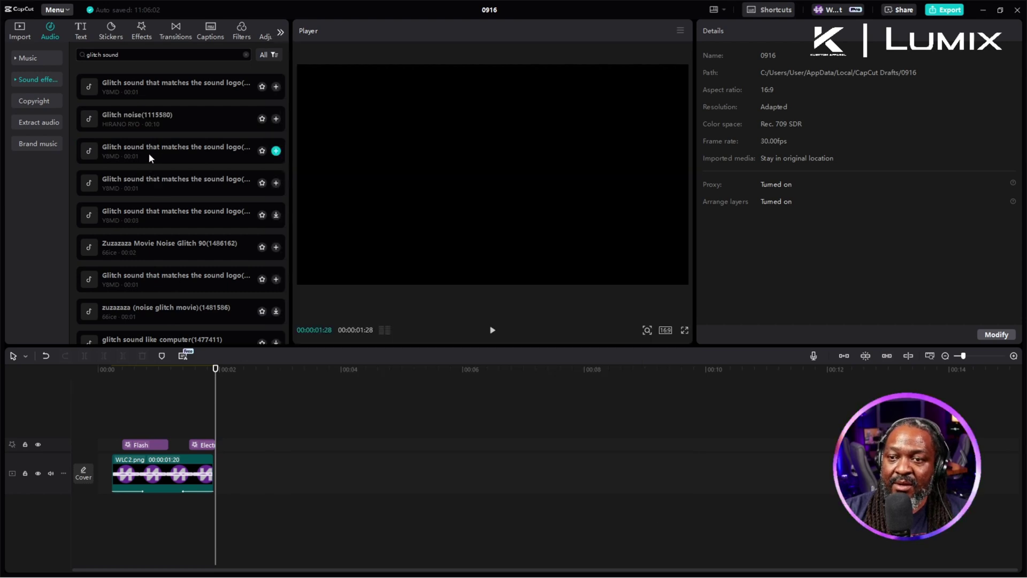
Add Glitch sound that matches the sound logo(1192372) to the timeline, place it beneath the Flash effect, and play it back
click(275, 151)
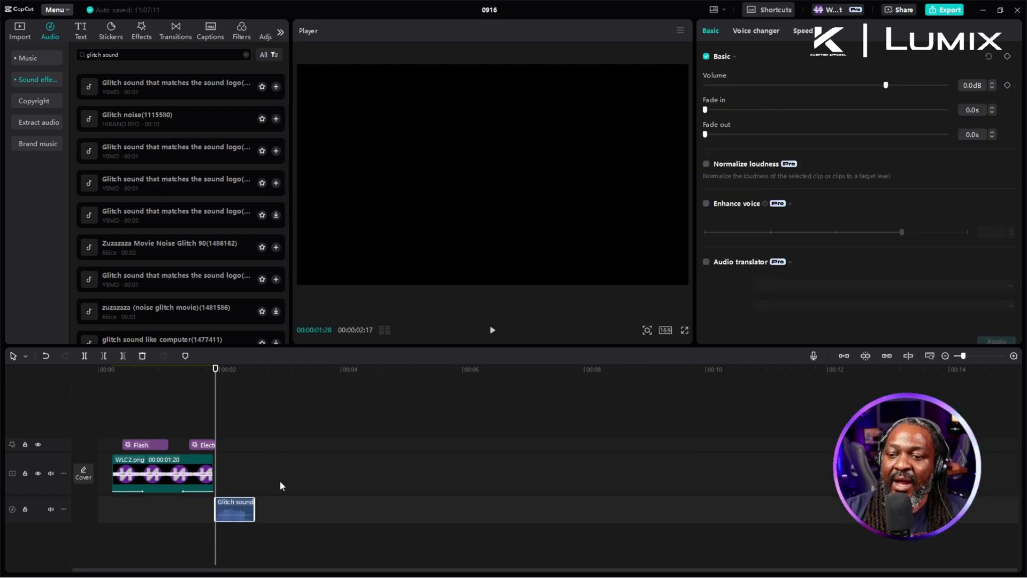
drag(239, 510, 144, 513)
click(115, 377)
key(space)
key(space)
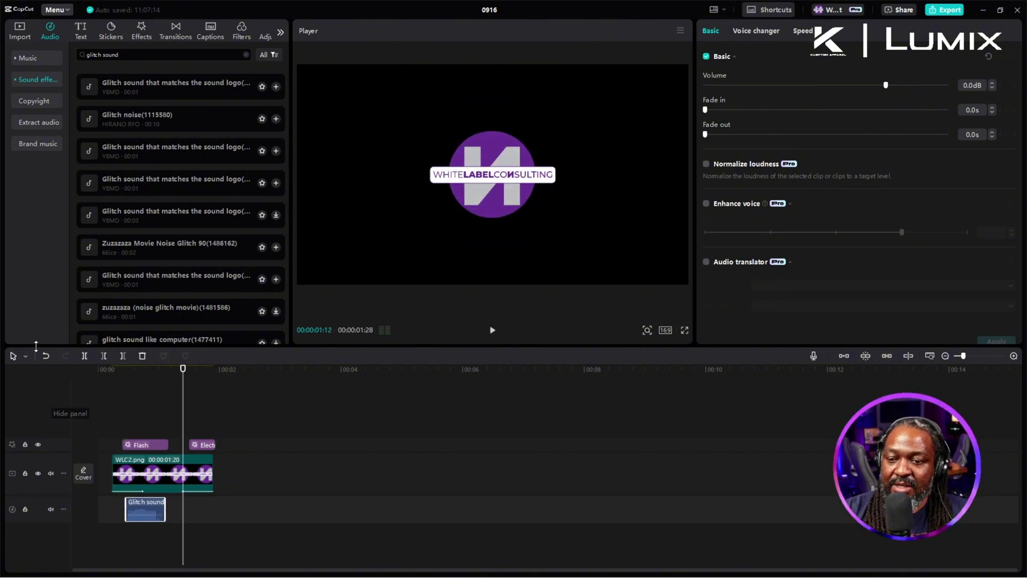
Shift the glitch sound slightly earlier to line up with the start of the Flash effect, and check the timing in playback
drag(141, 509, 137, 511)
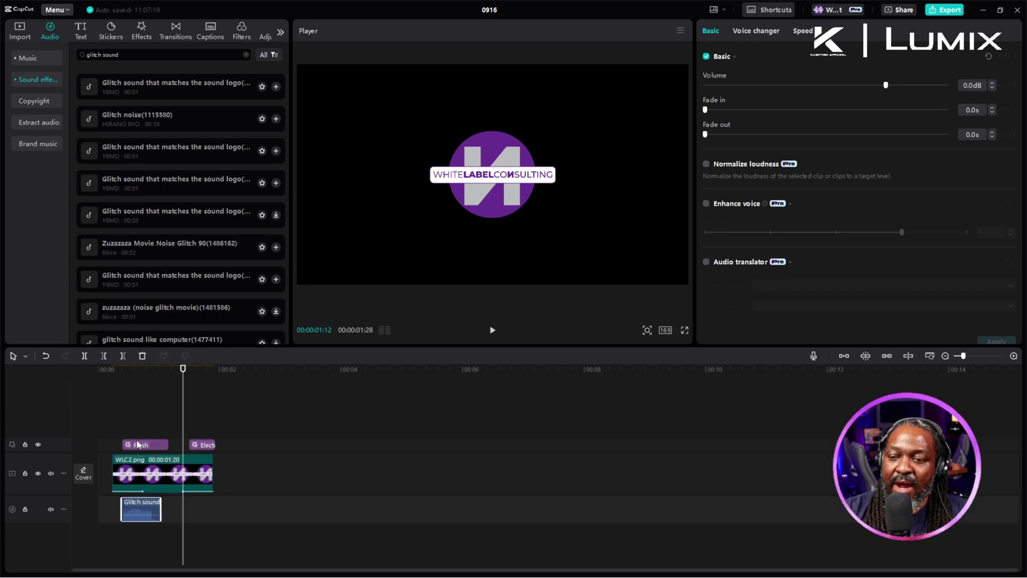
click(120, 383)
key(space)
key(space)
Set the Flash effect's speed to 90 and play back the animation with its sound
click(155, 448)
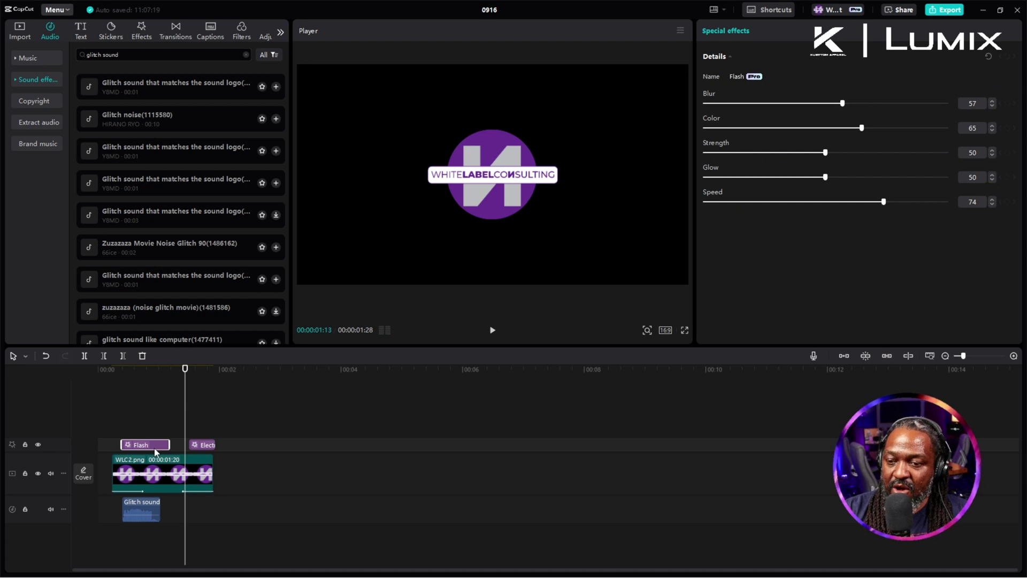
click(922, 202)
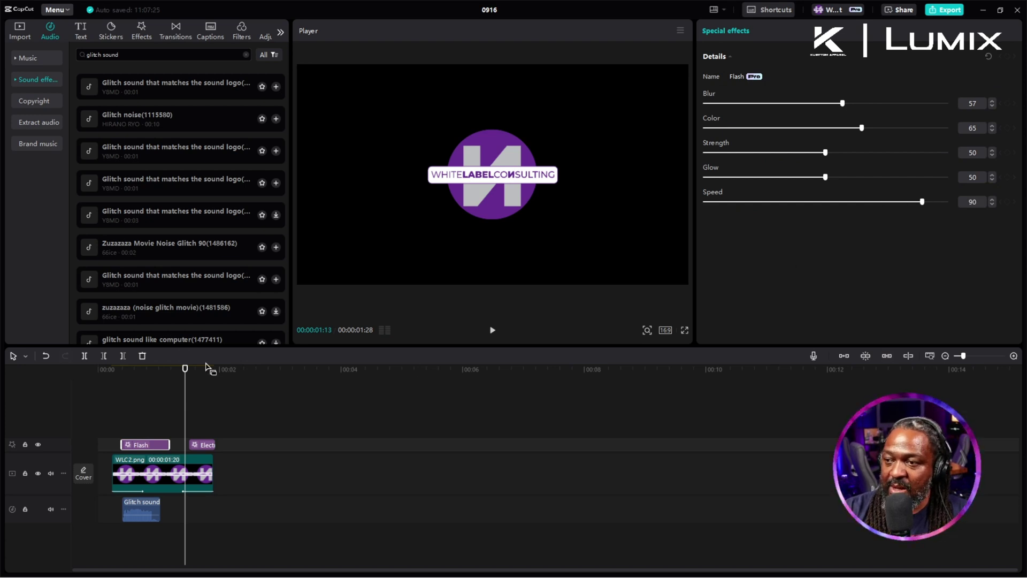
click(120, 374)
key(space)
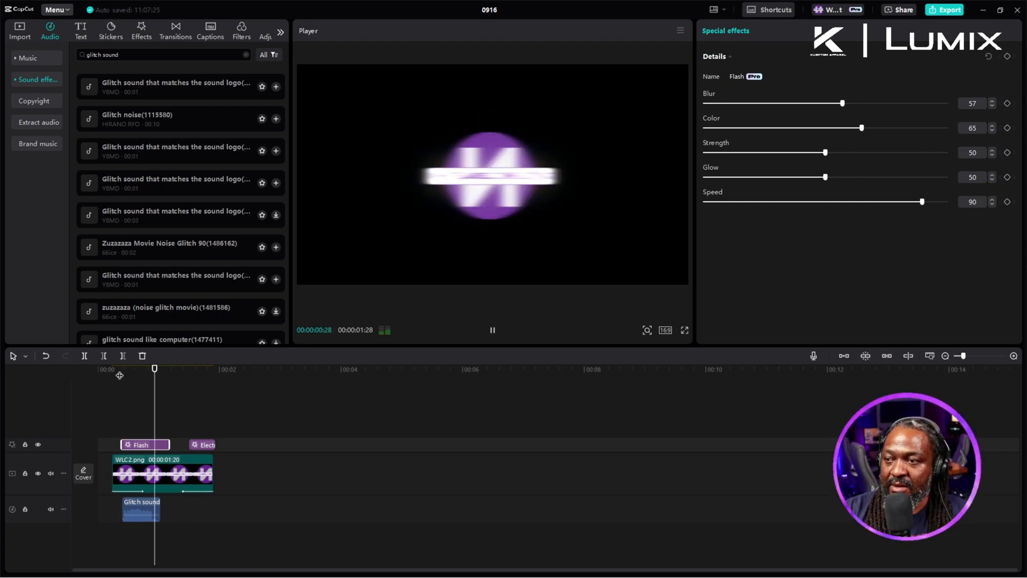
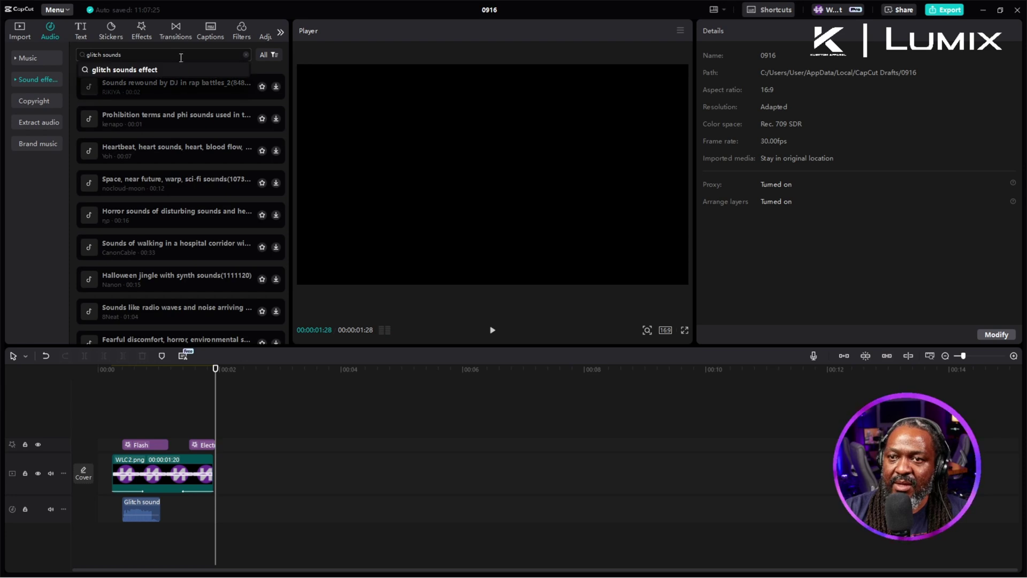
Search the sound effects for "glitch sounds effect", audition the first result, and shorten the search to "glitch sounds"
click(164, 65)
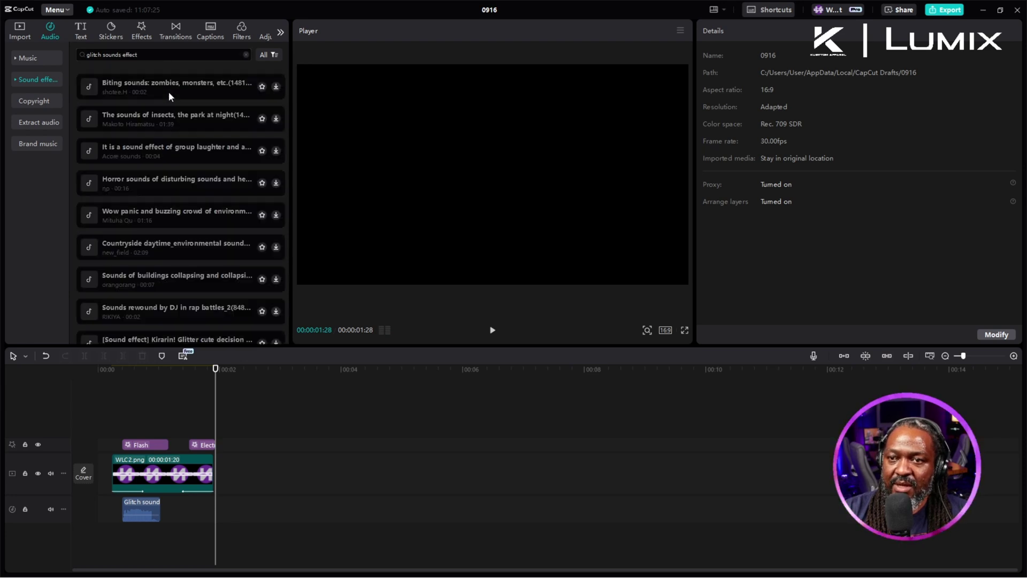
click(169, 89)
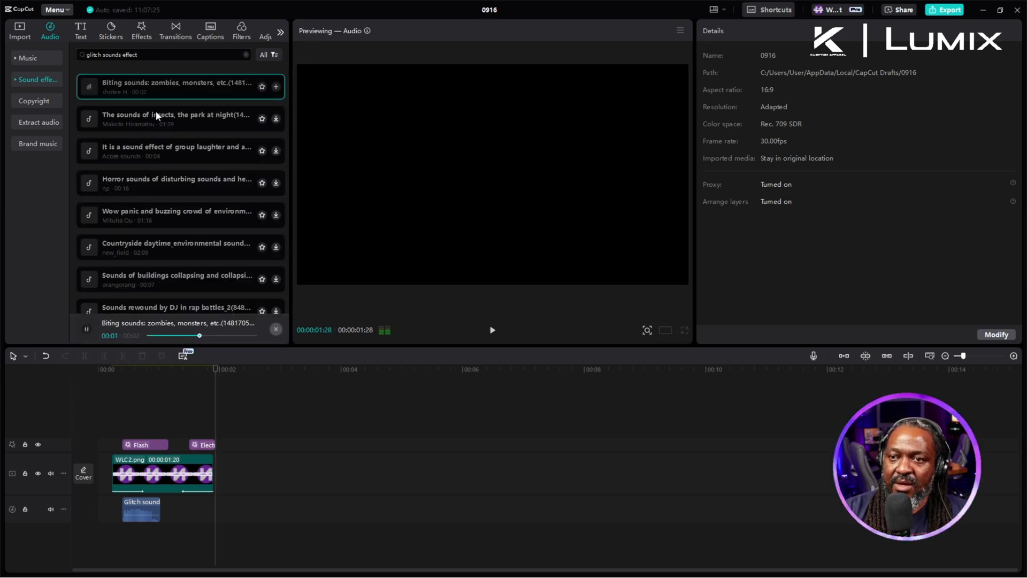
click(152, 57)
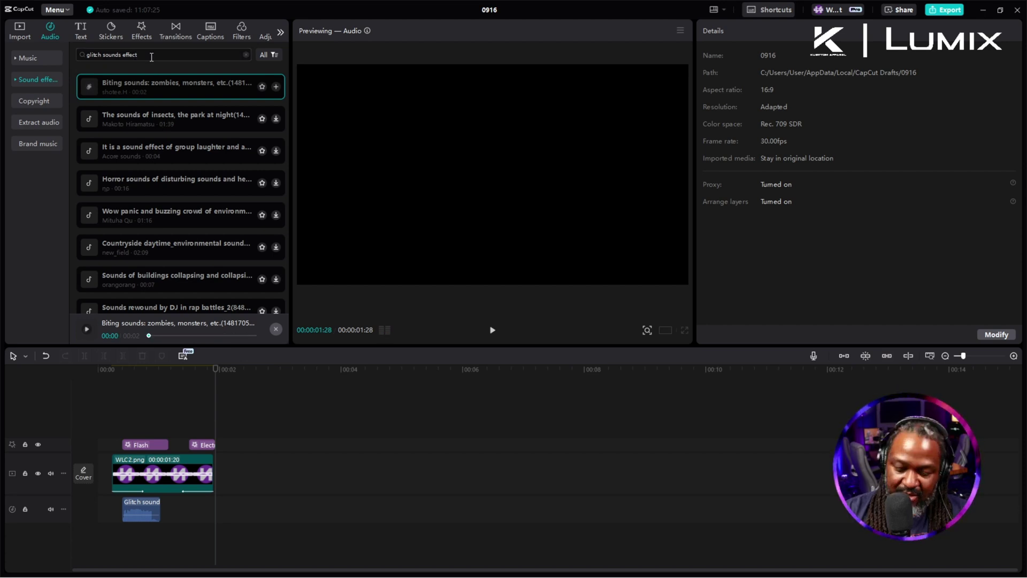
key(BackSpace)
key(BackSpace)
key(BackSpace)
key(BackSpace)
key(Return)
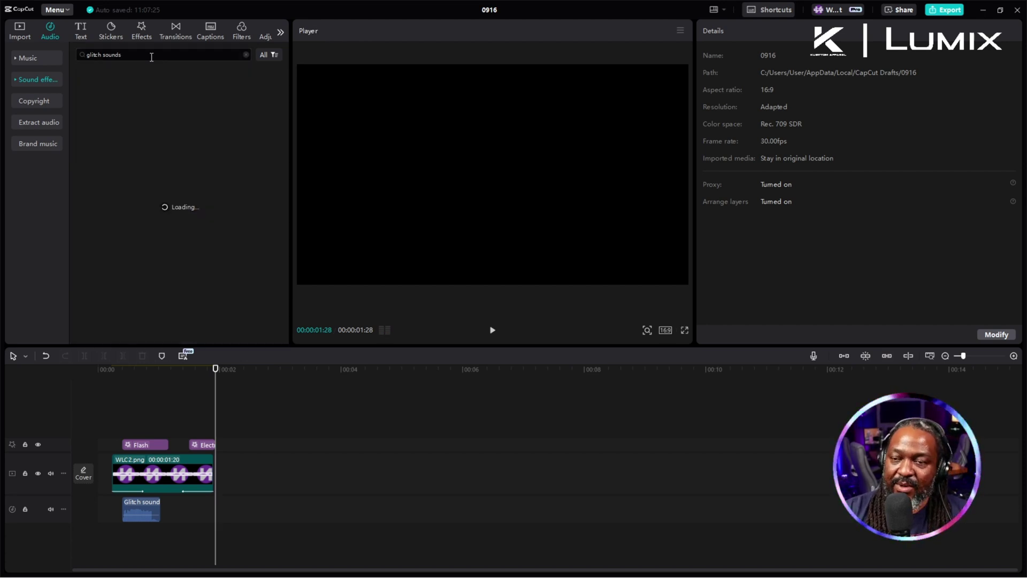
Search the sound effects for "glitch sound" and audition the first six results, down to Zuzazaza Movie Noise Glitch 90
click(151, 57)
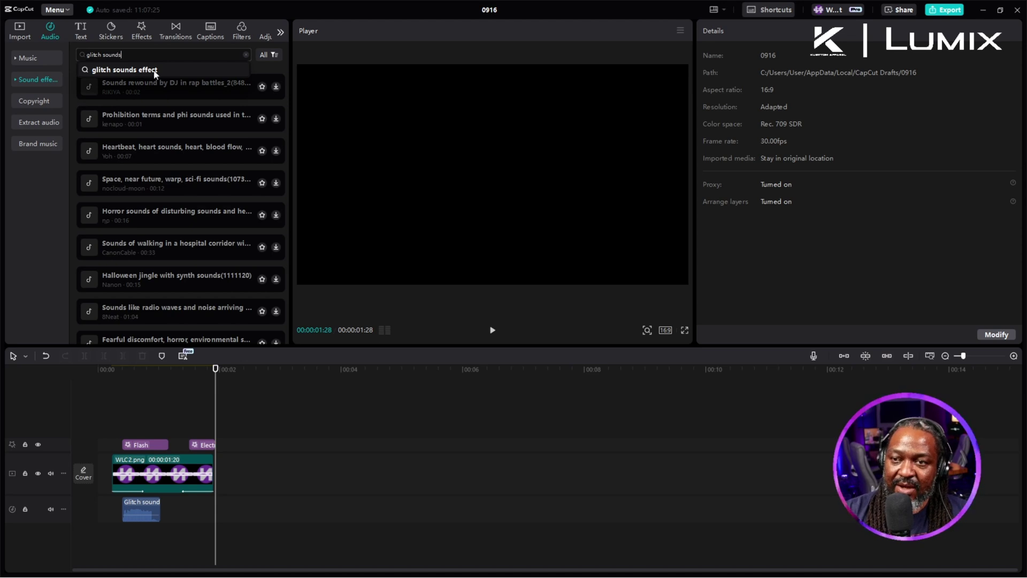
key(BackSpace)
key(Return)
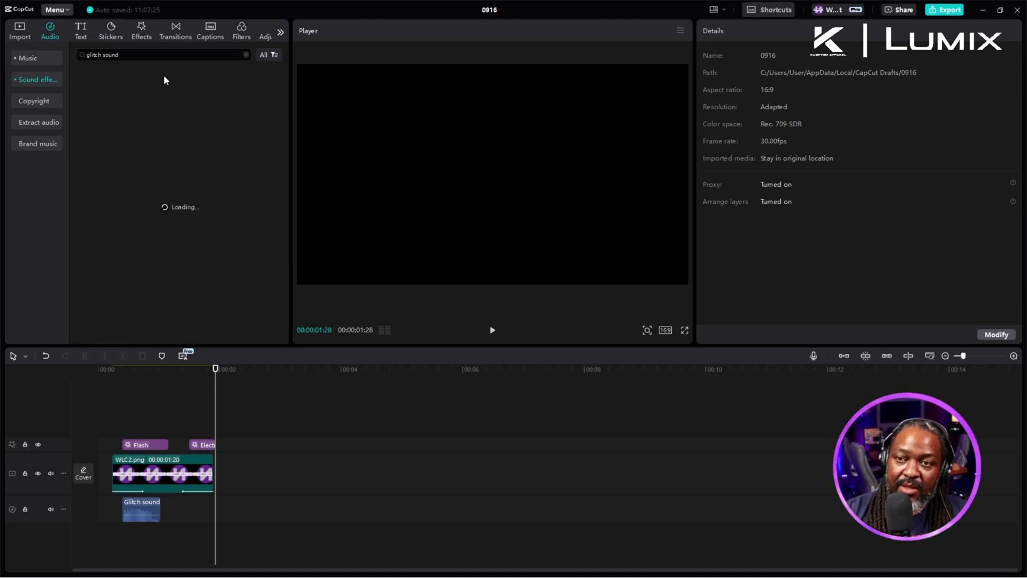
click(157, 84)
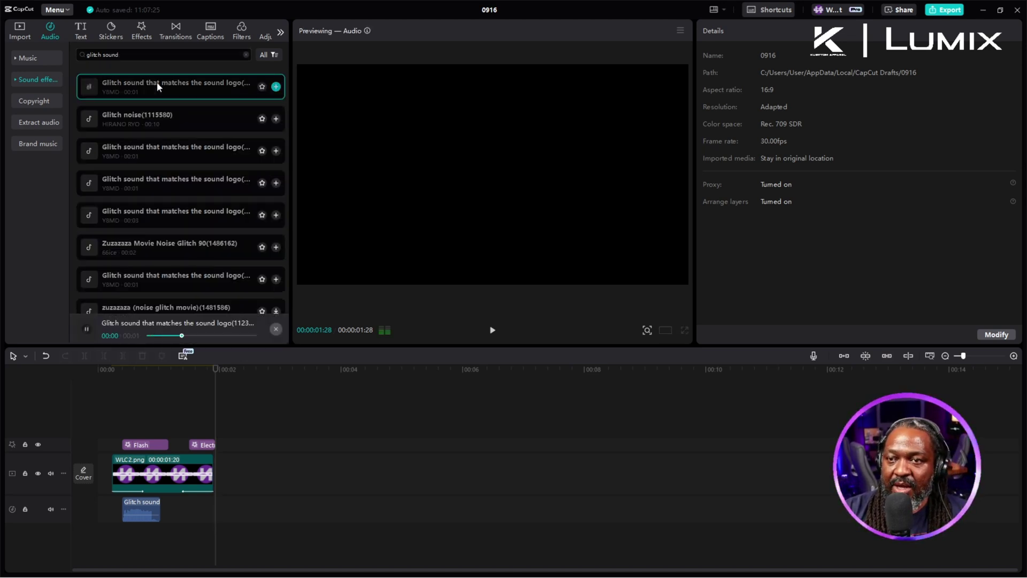
click(159, 123)
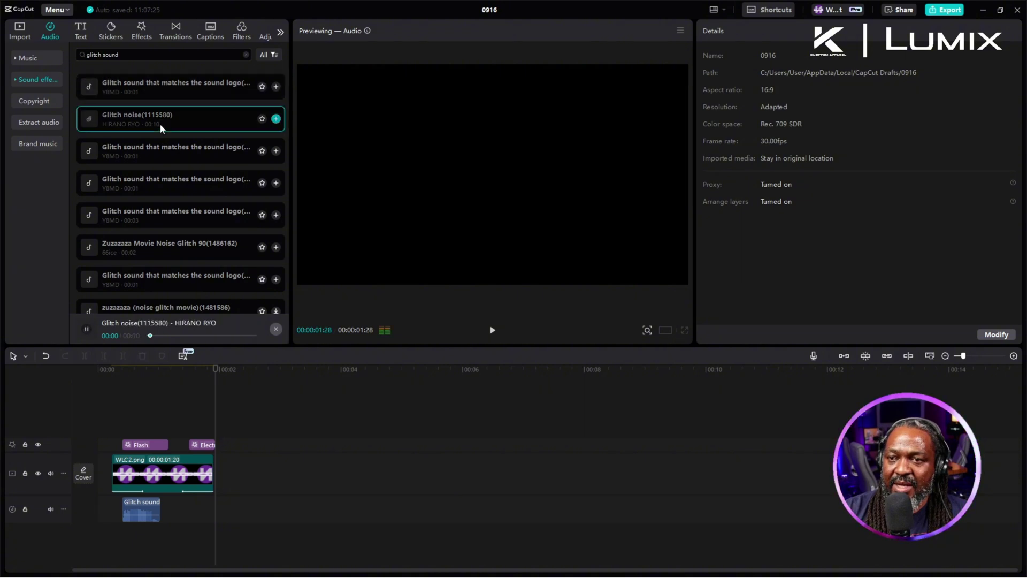
click(159, 153)
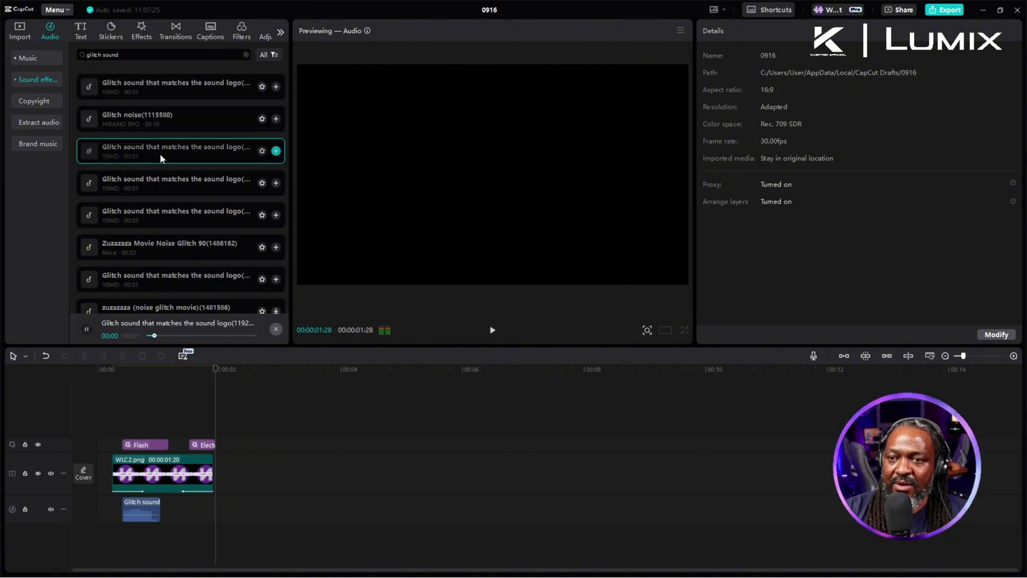
click(170, 182)
click(169, 216)
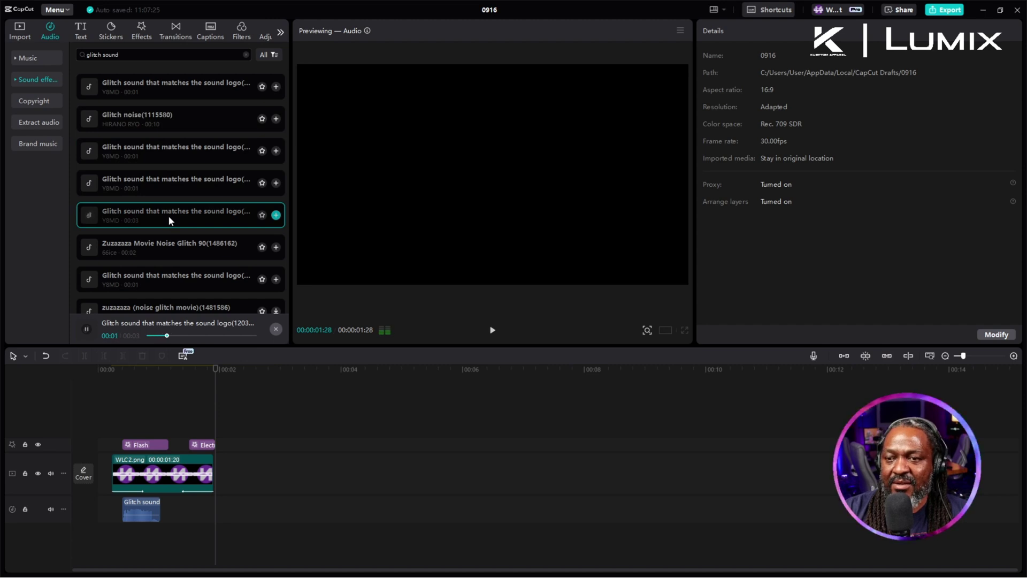
click(165, 251)
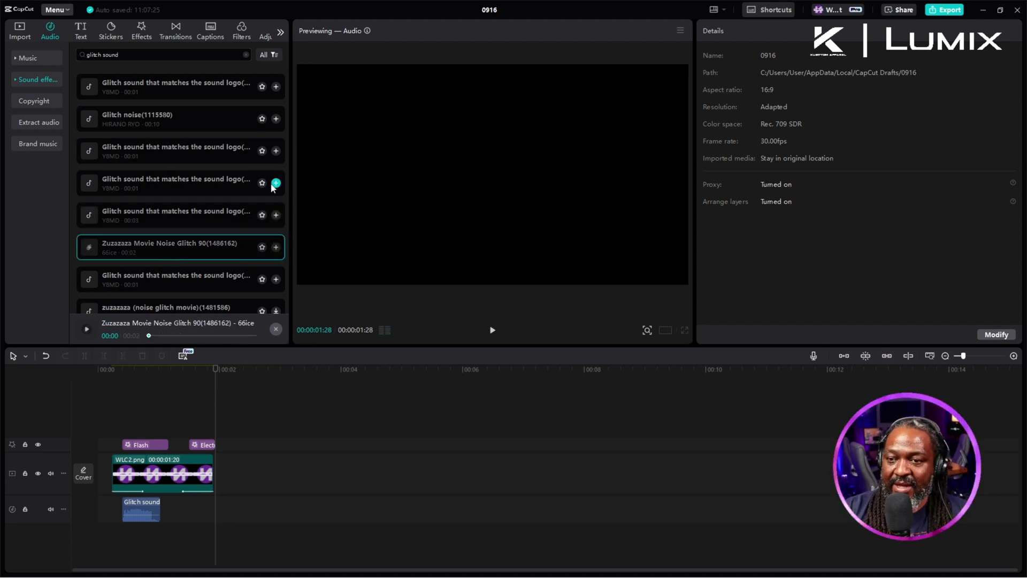
Audition more of the glitch sound results further down the list, ending with Glitch sound (error)(1080089)
scroll(184, 176, down, 2)
click(182, 153)
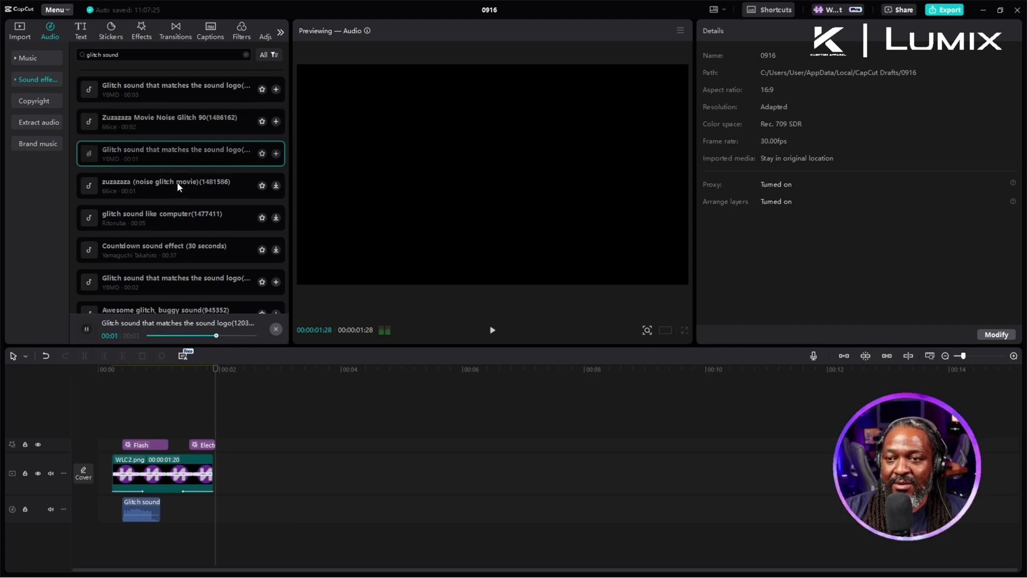
click(178, 185)
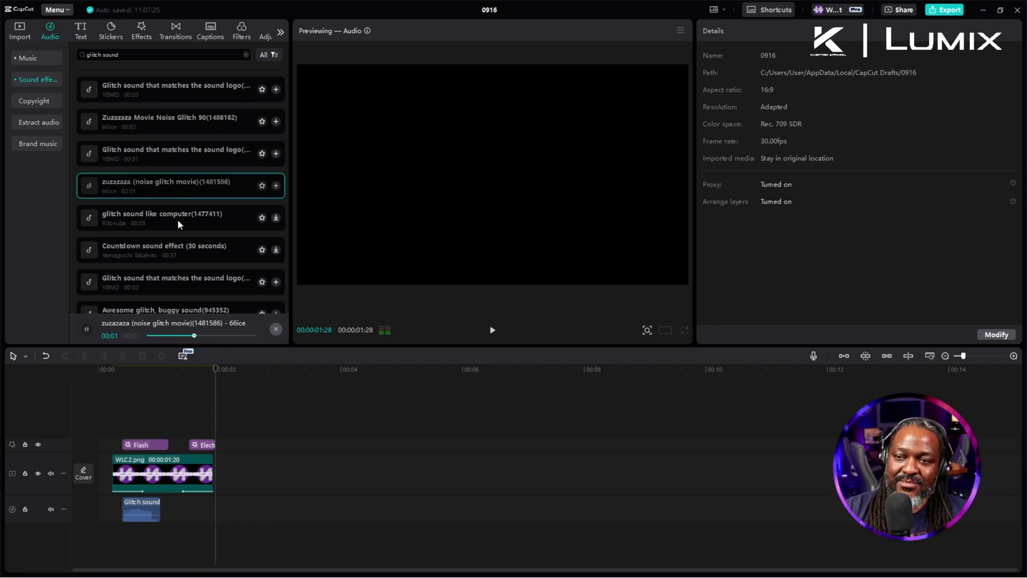
click(178, 220)
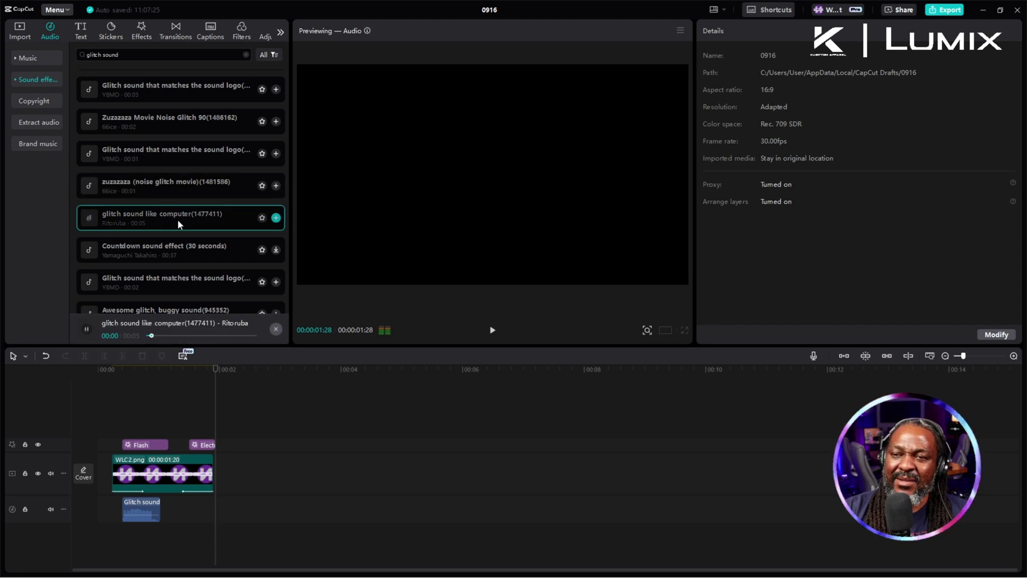
click(176, 247)
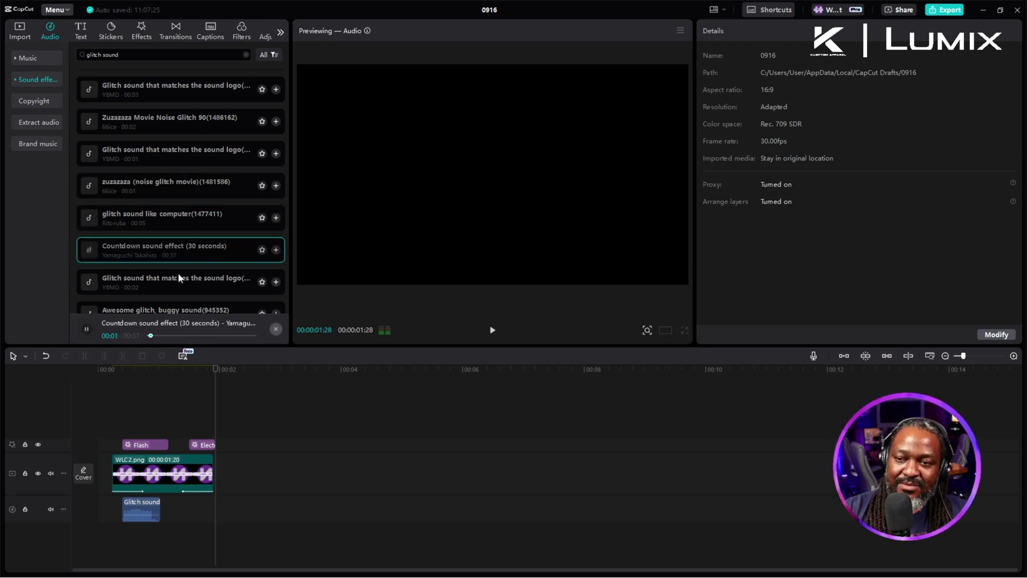
scroll(177, 281, down, 1)
click(171, 235)
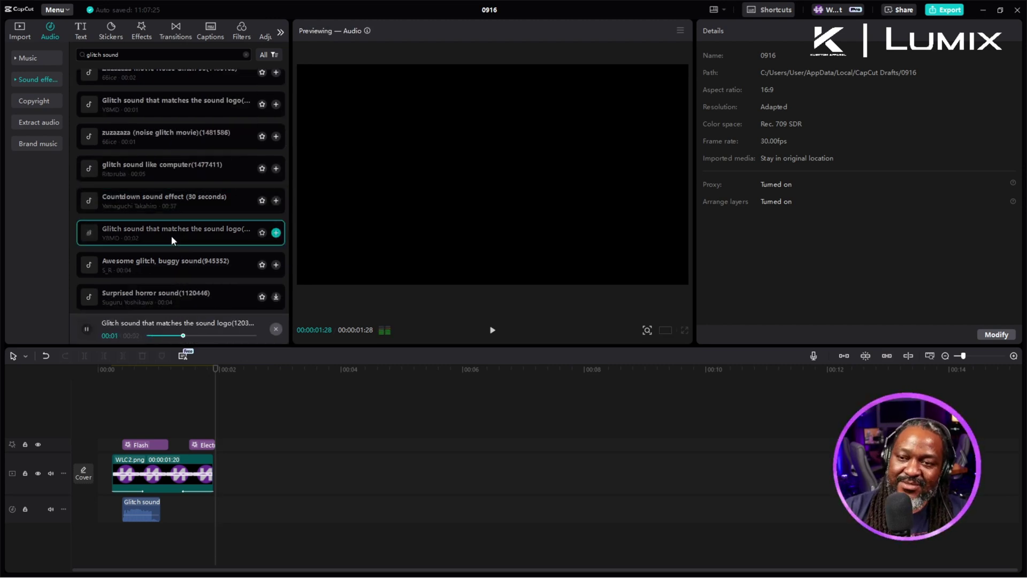
click(170, 269)
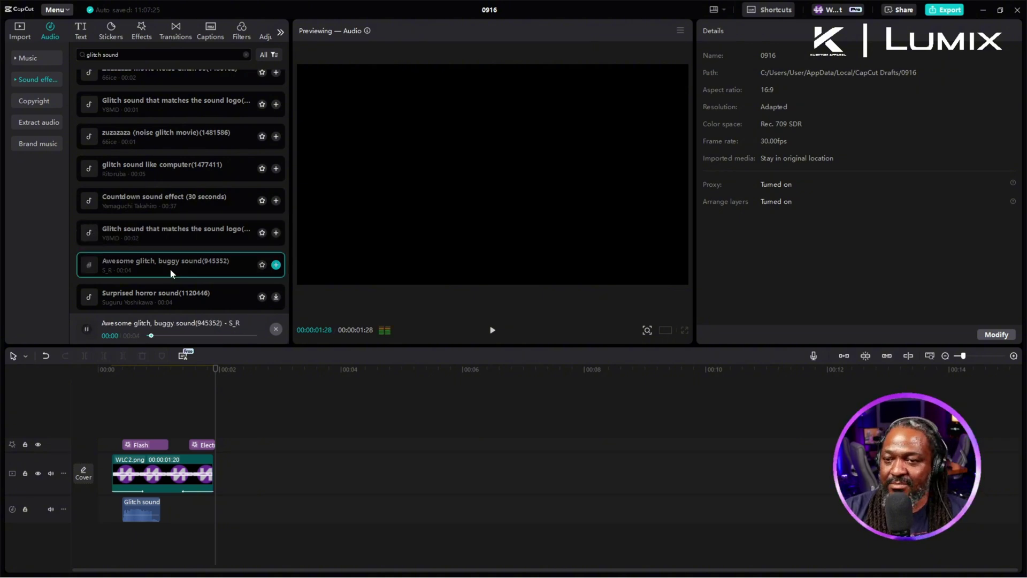
scroll(171, 267, down, 4)
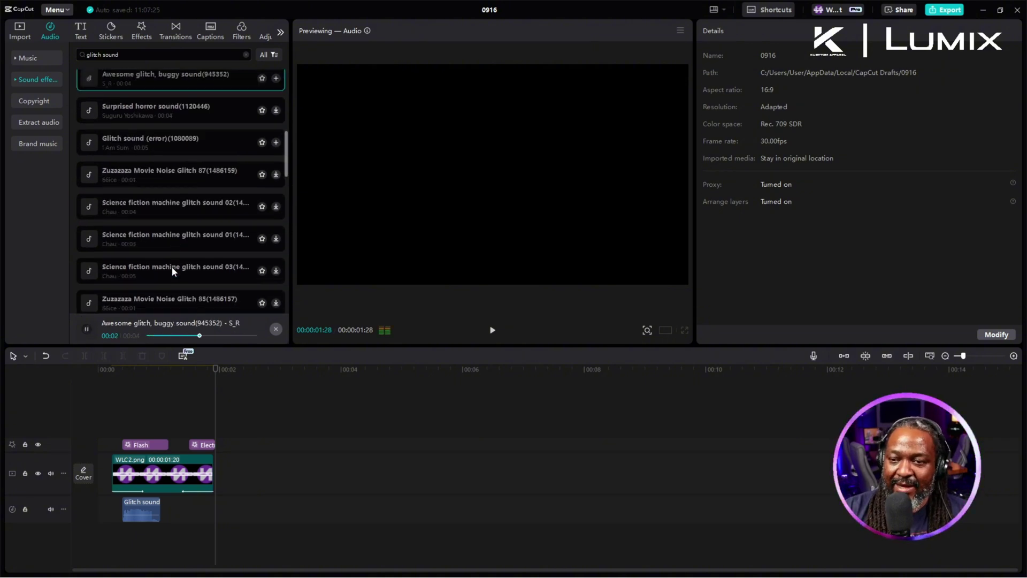
scroll(172, 266, down, 1)
click(168, 114)
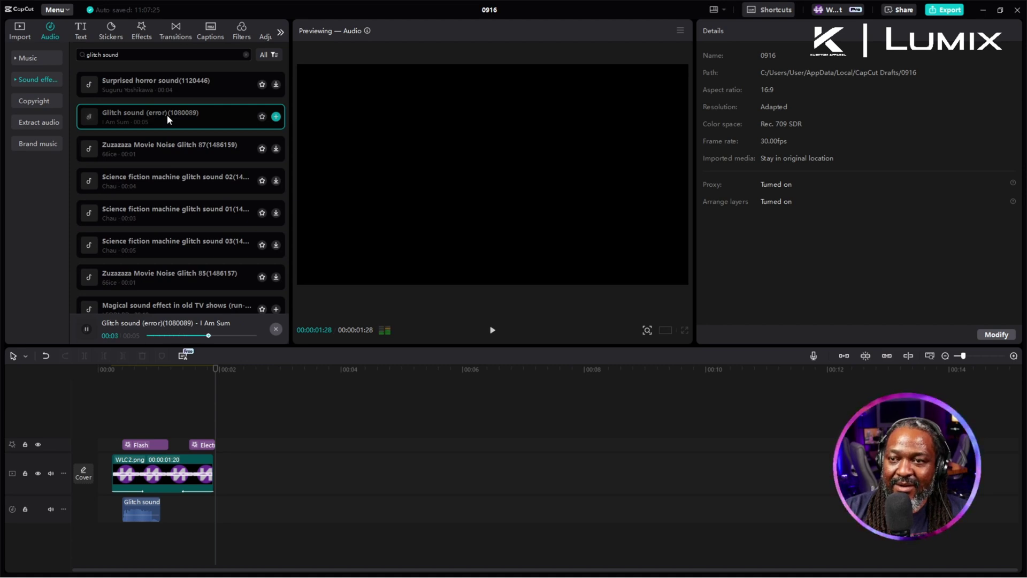
Add Glitch sound (error)(1080089) to the audio track beneath the Electric Ripple effect, trim about one second off its start, and listen to it
drag(167, 114, 195, 508)
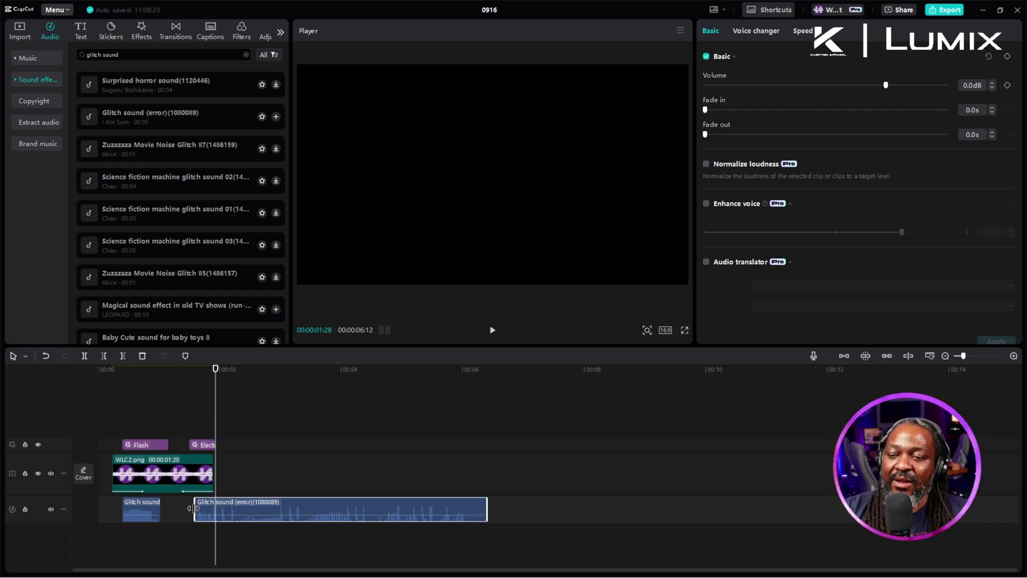
drag(195, 508, 259, 508)
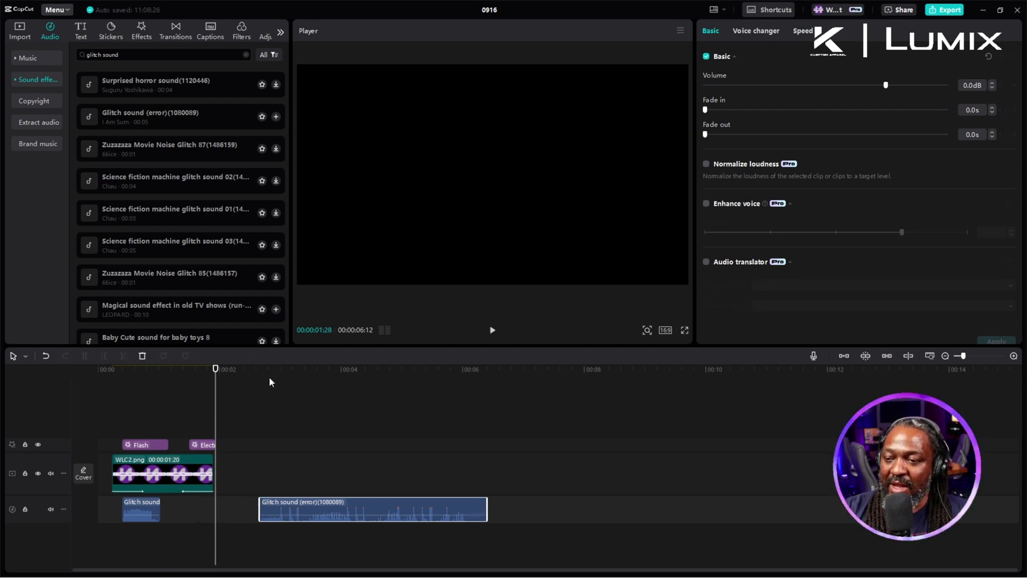
key(space)
key(space)
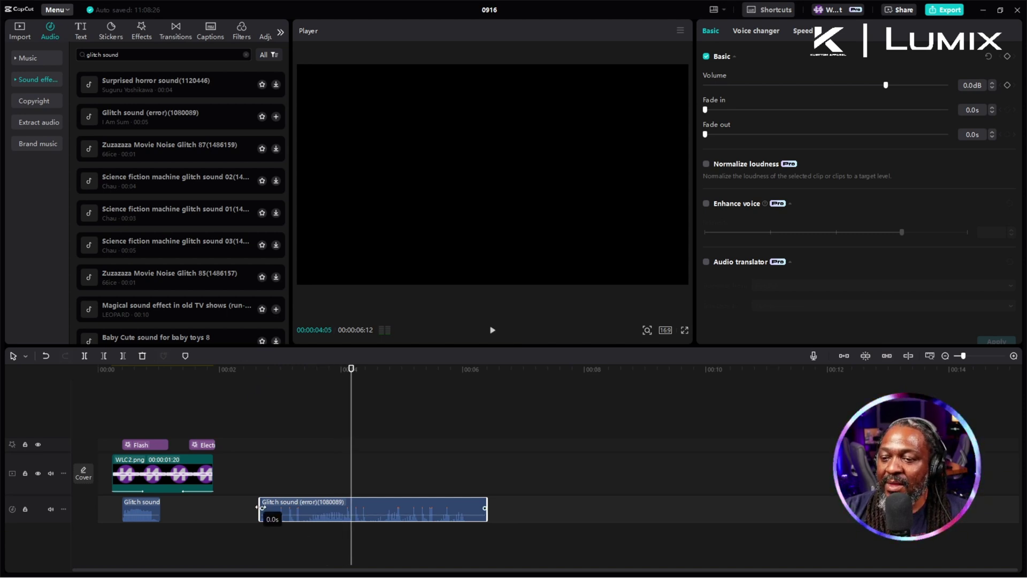
Trim the error glitch clip's start further with a 0.1 s fade-in, and move it to the start of the Electric Ripple effect, checking by playback
drag(261, 507, 332, 505)
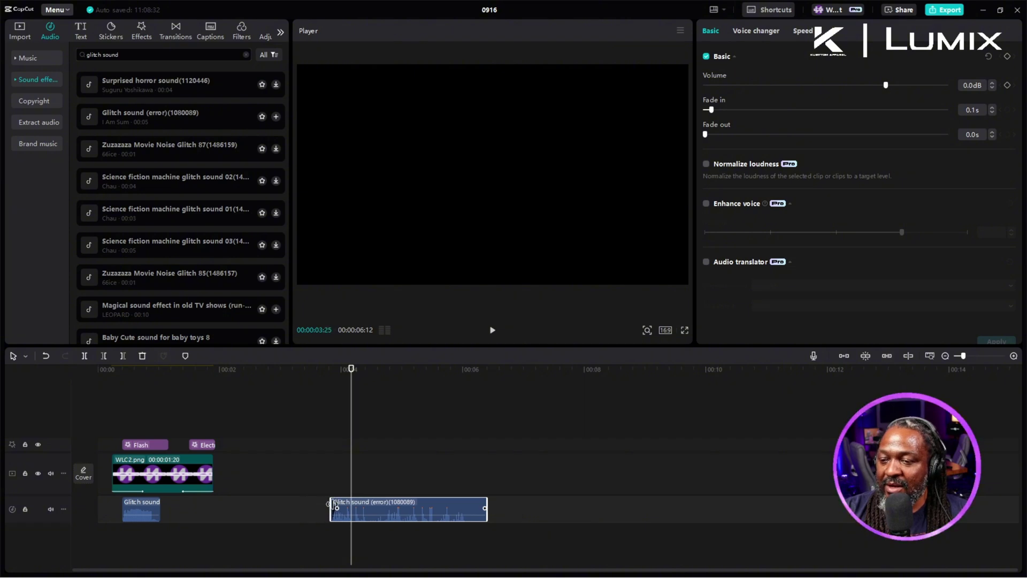
drag(404, 504, 264, 506)
click(185, 375)
key(space)
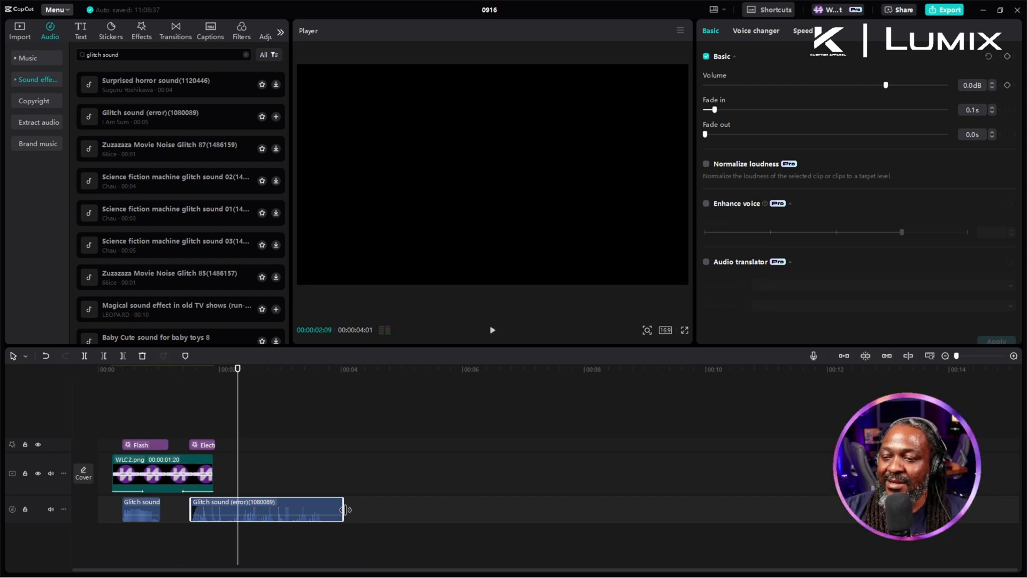
Shorten the error glitch sound so it ends at 00:00:02:00, and play back the animation with both sounds
drag(344, 509, 220, 508)
click(183, 379)
key(space)
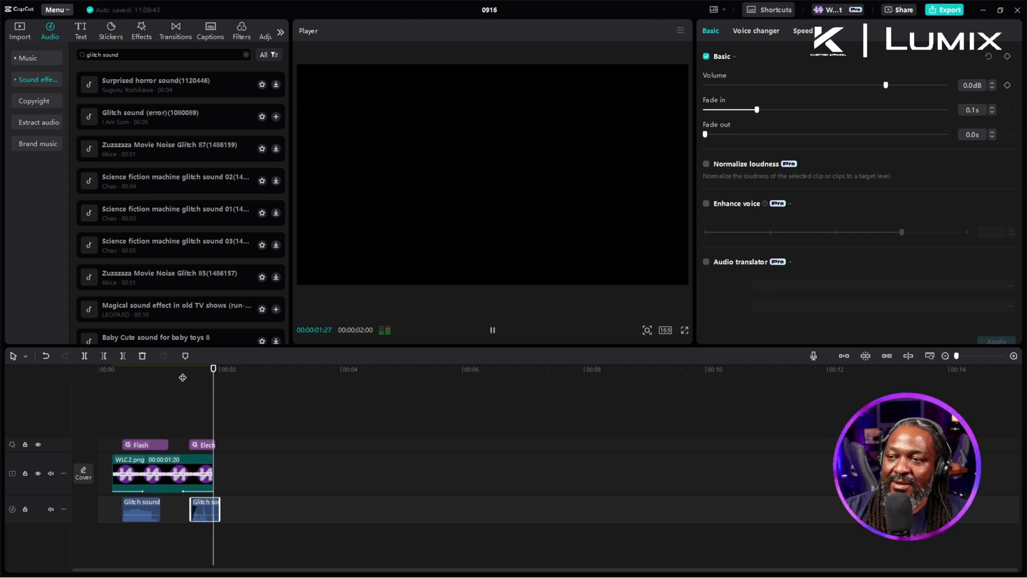
click(101, 377)
key(space)
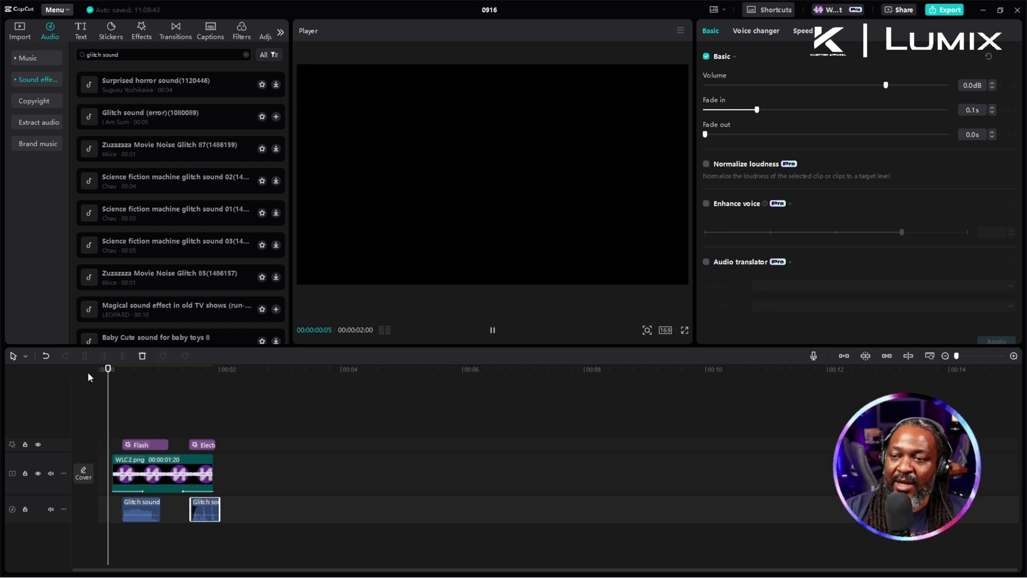
key(space)
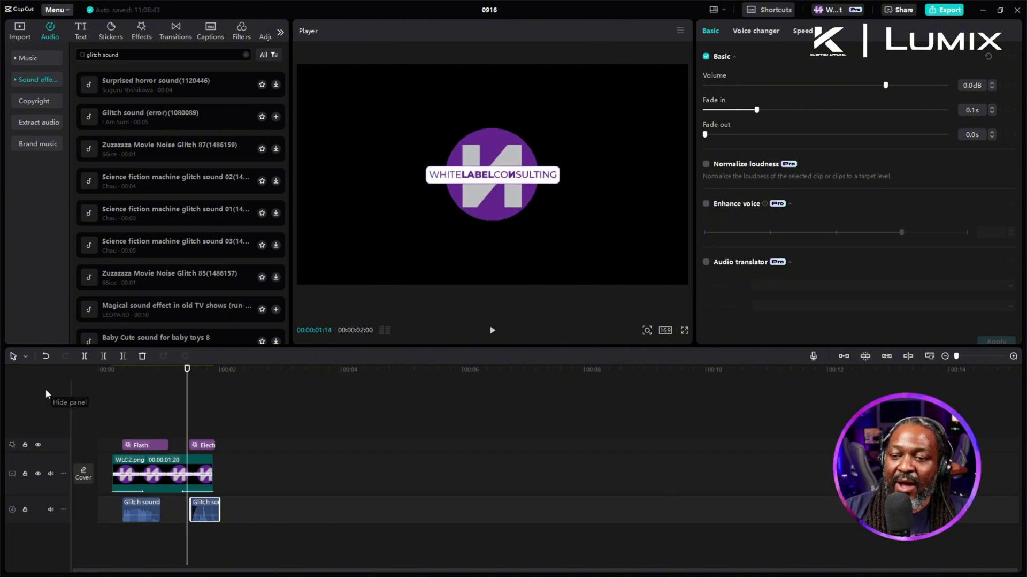
click(105, 369)
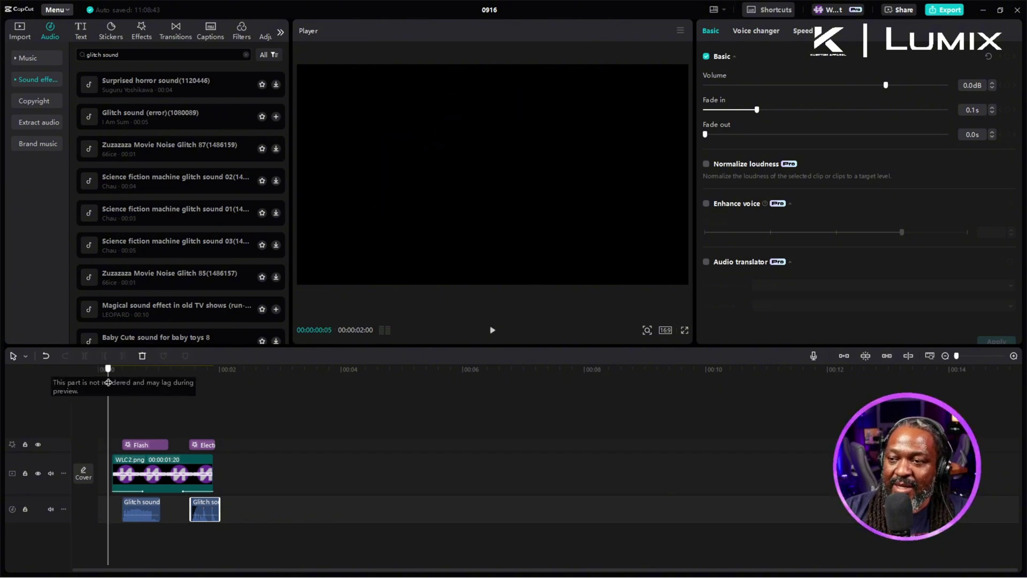
key(space)
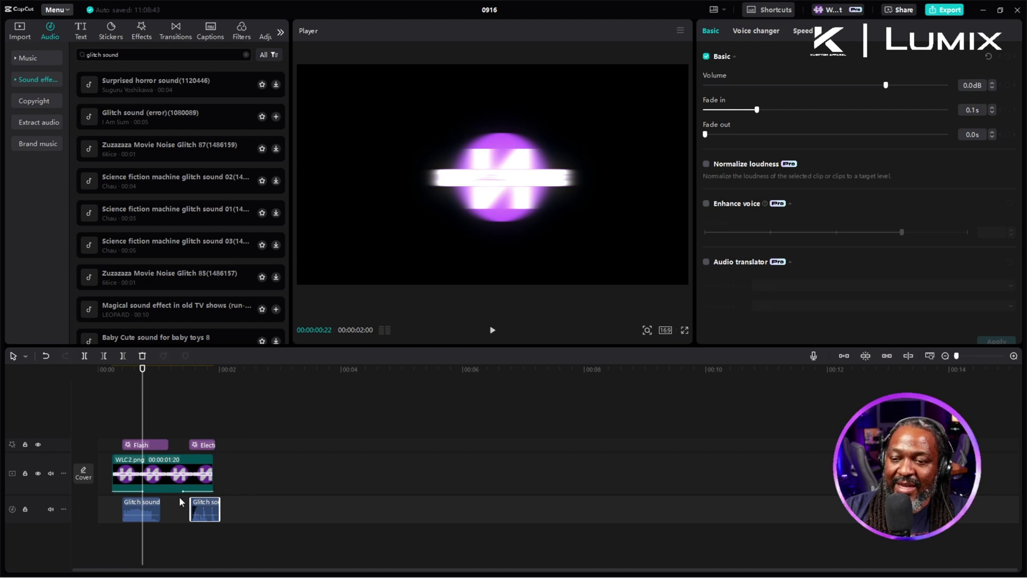
Trim the end of the first glitch sound beneath the Flash effect and set its fade-out to 0.2 s
click(147, 505)
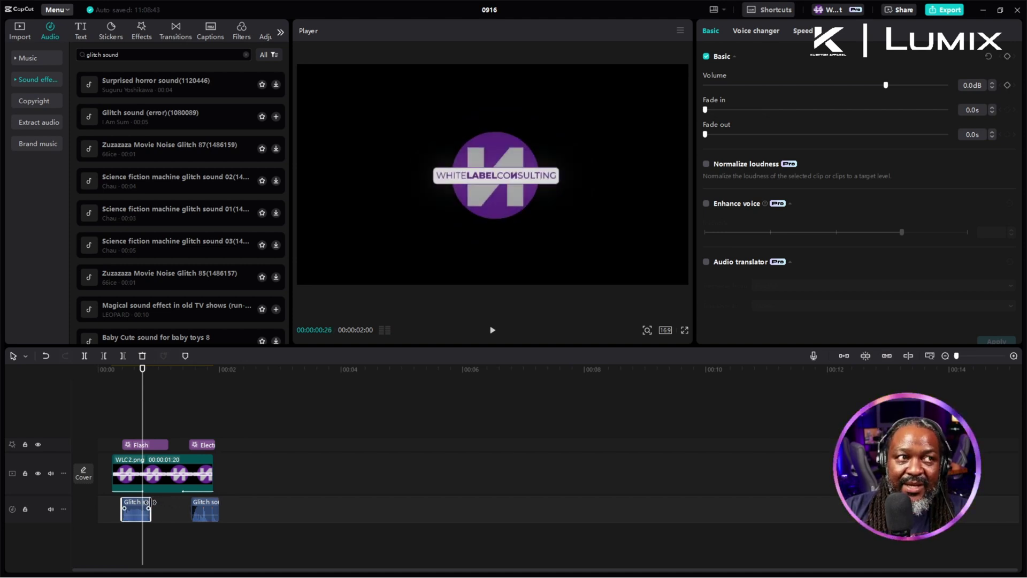
drag(149, 502, 148, 506)
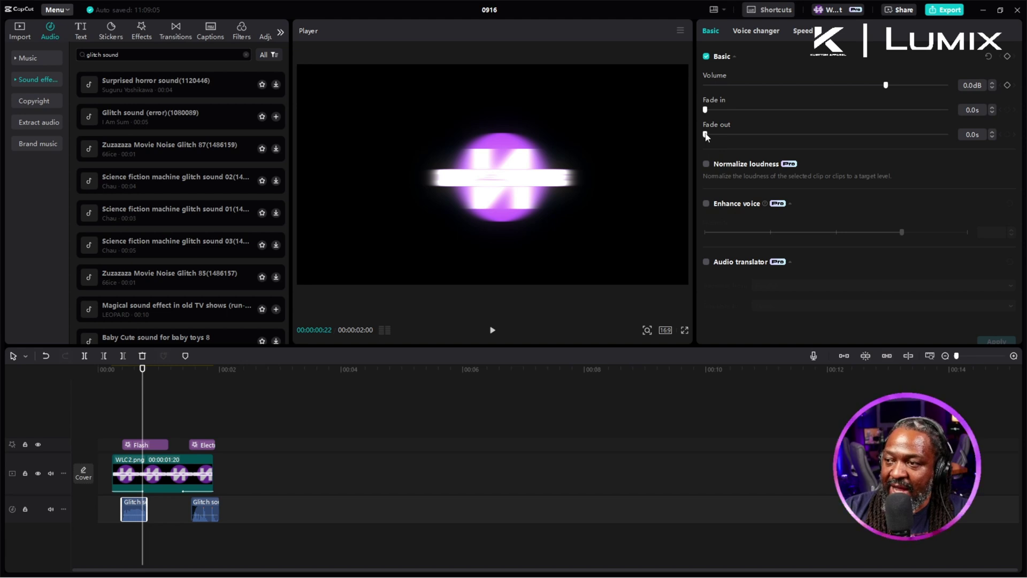
drag(705, 134, 826, 134)
Play back the animation from near the start to check the faded glitch sound against the Flash effect
click(112, 369)
key(space)
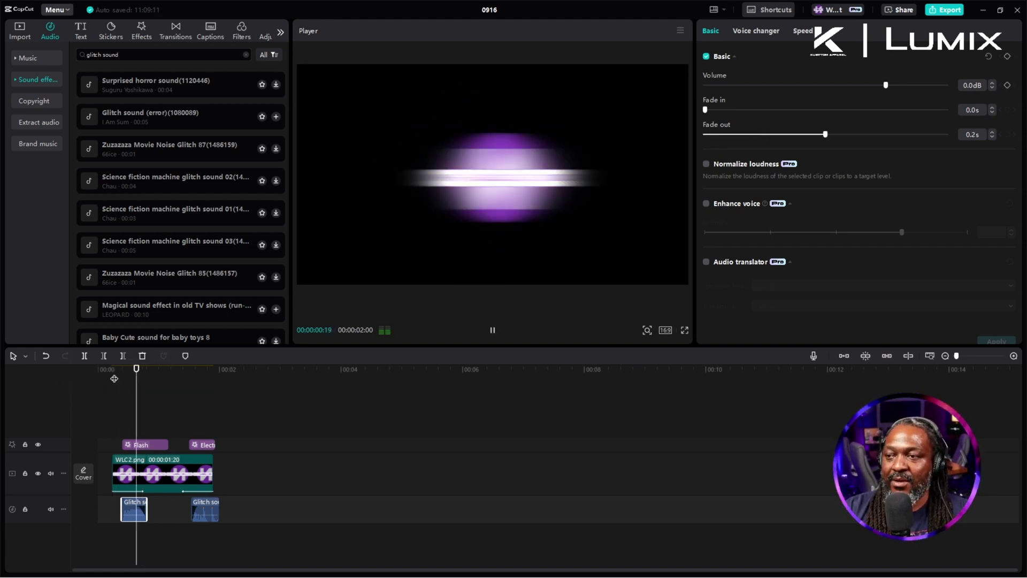
key(space)
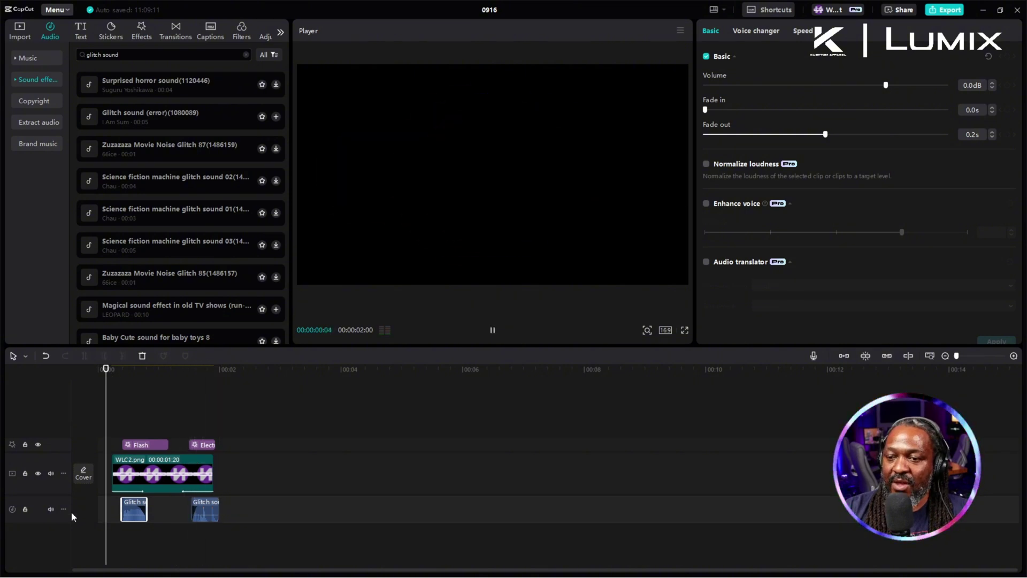
key(space)
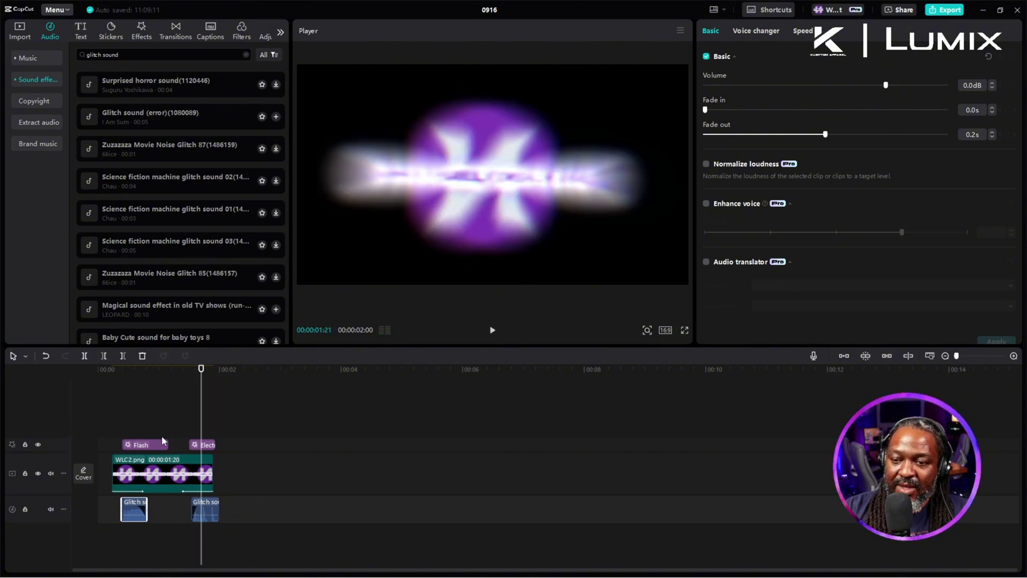
click(114, 380)
key(space)
key(space)
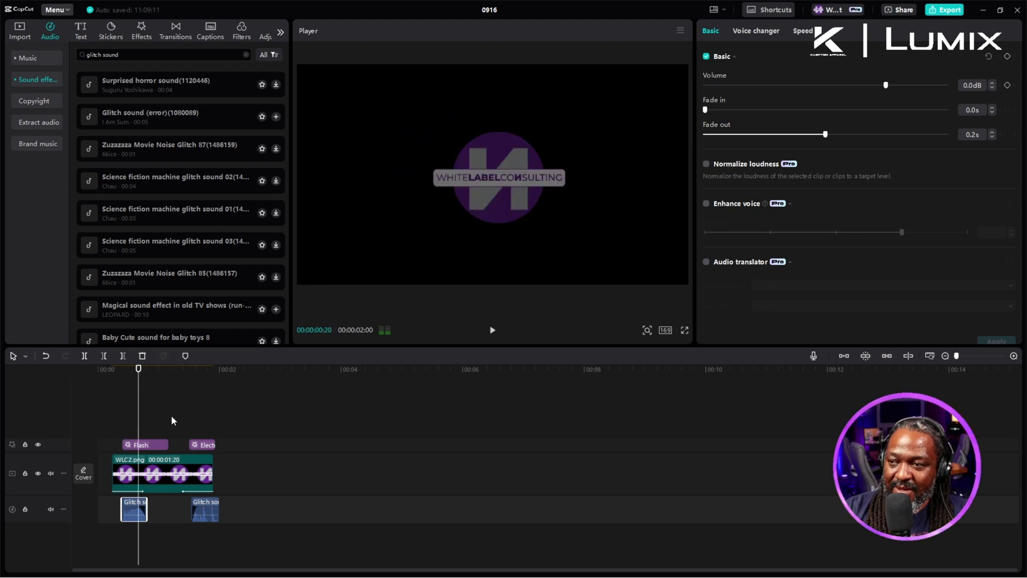
Shorten the Flash effect so it ends at about 00:00:00:20, and play back the whole animation
drag(168, 450, 136, 451)
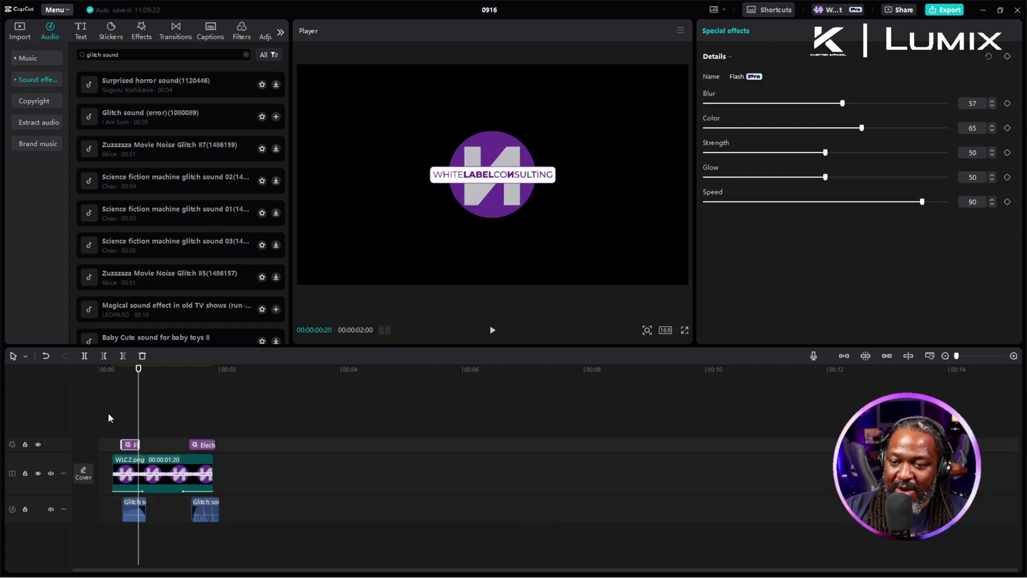
click(105, 371)
key(space)
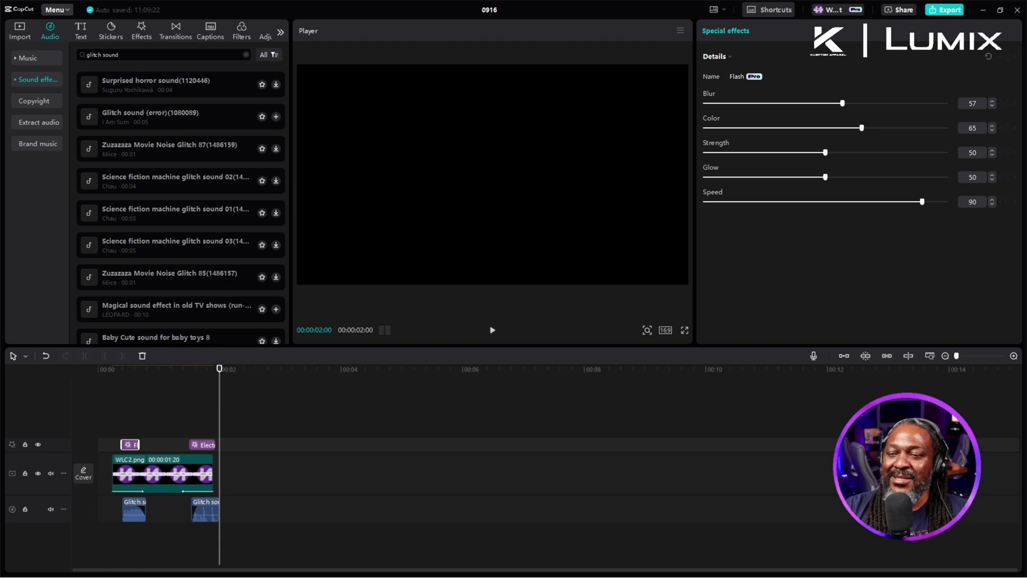
click(97, 374)
key(space)
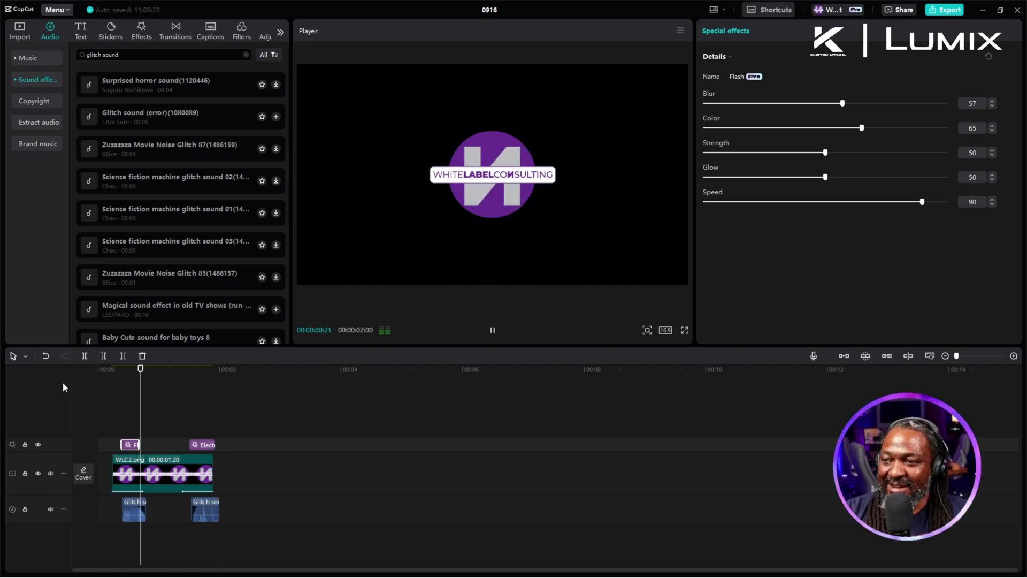
key(space)
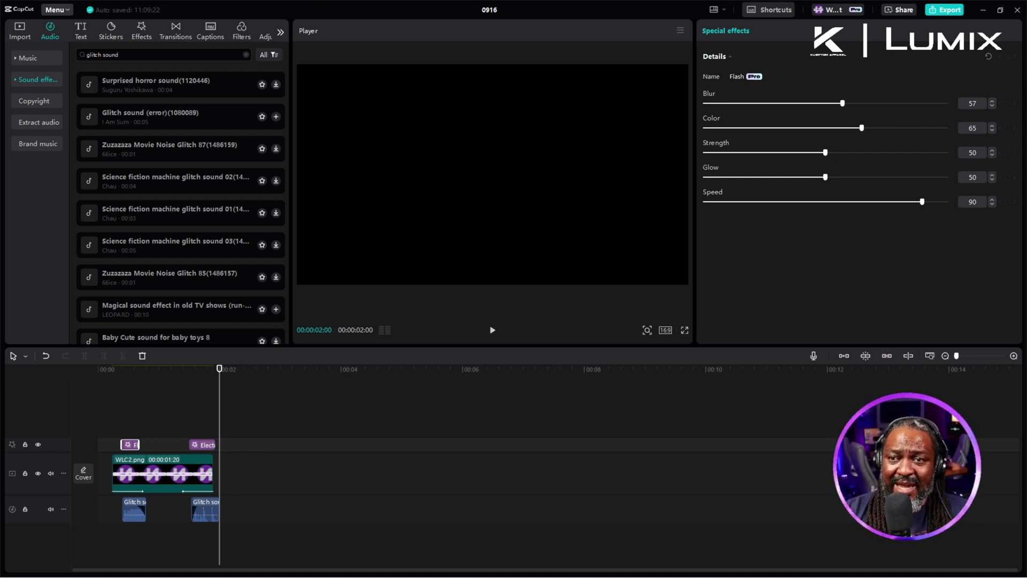
Search the sound effects library for "cinematic boom"
click(139, 54)
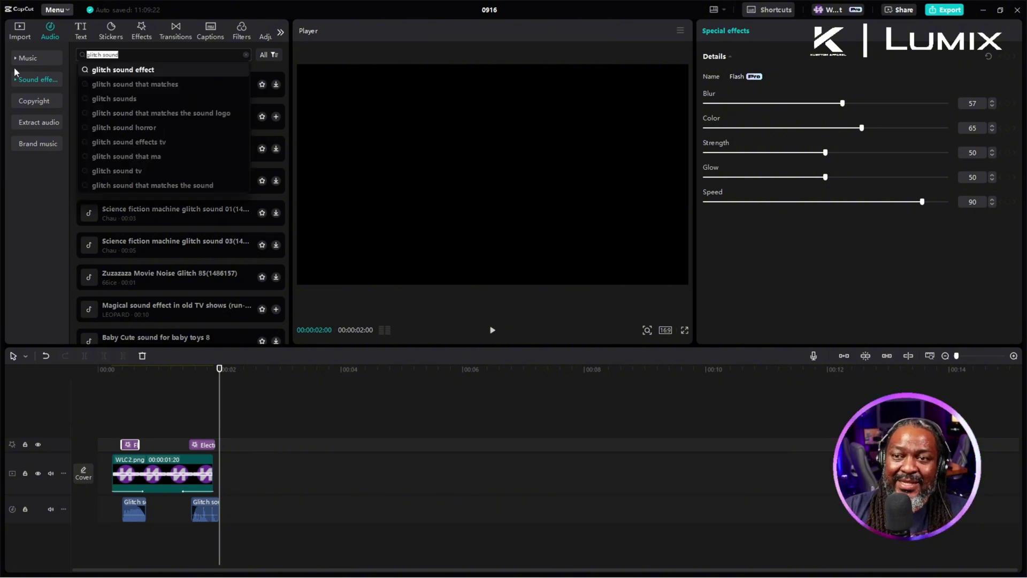
text(cinem)
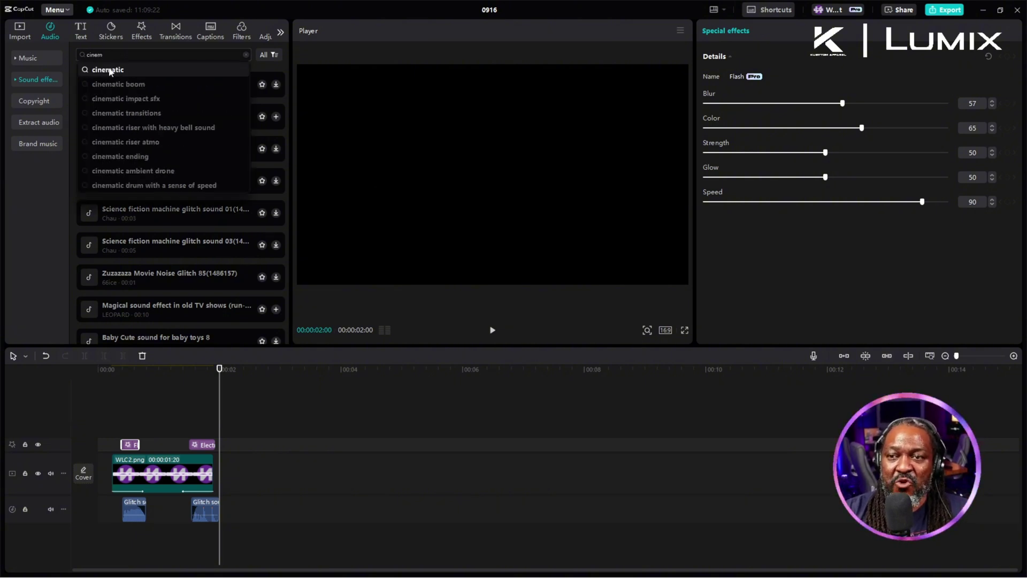
click(110, 70)
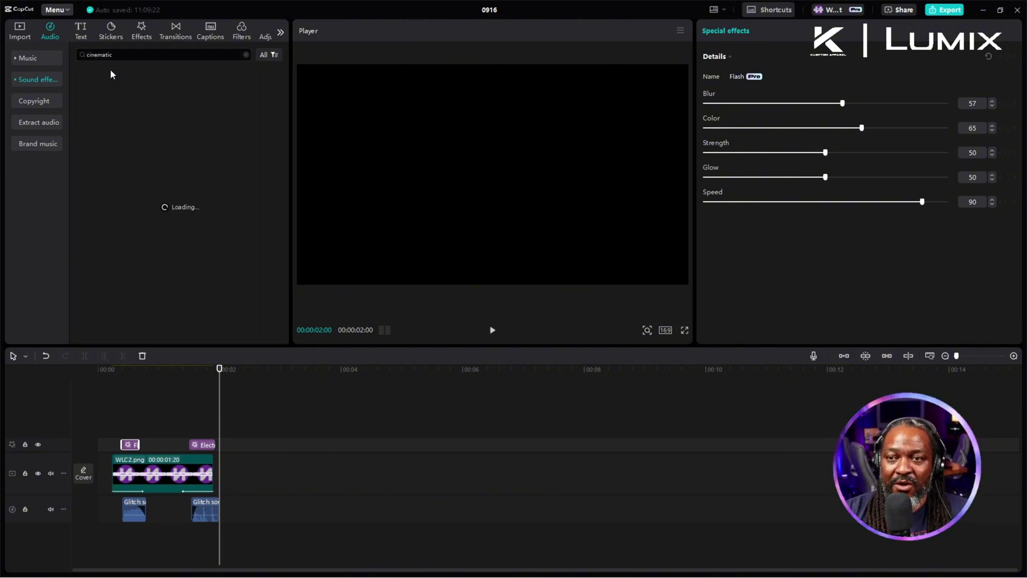
click(136, 55)
text(boom)
key(Return)
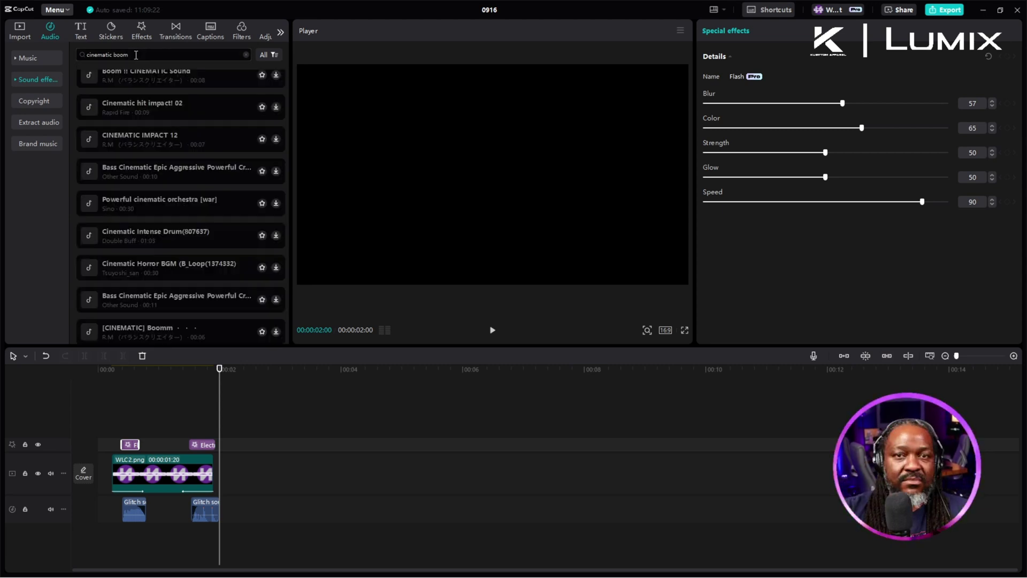
scroll(159, 141, up, 1)
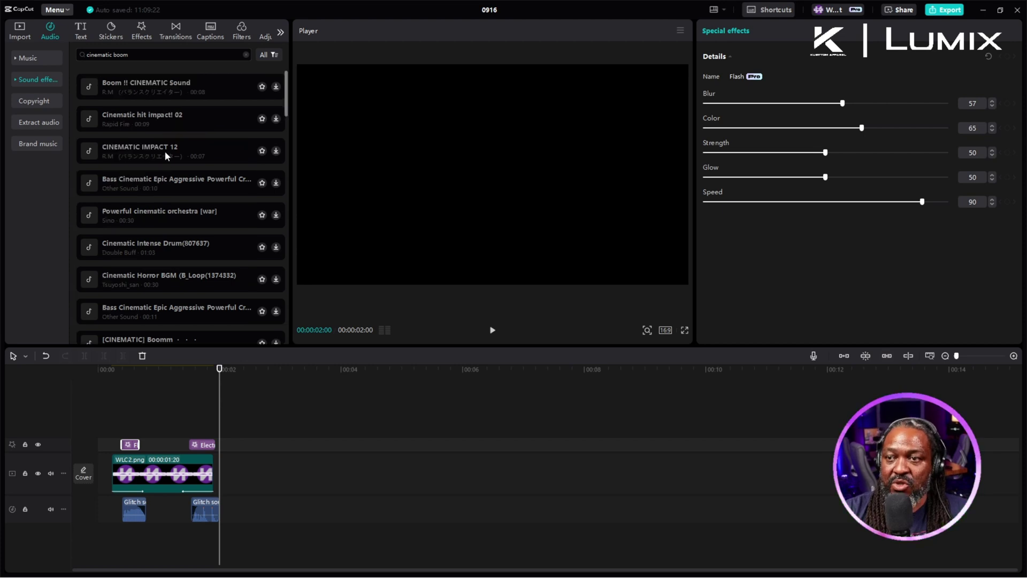
Preview Boom !! CINEMATIC Sound and Cinematic hit impact! 02, and add the latter on a new audio track beneath the glitch sounds
click(214, 87)
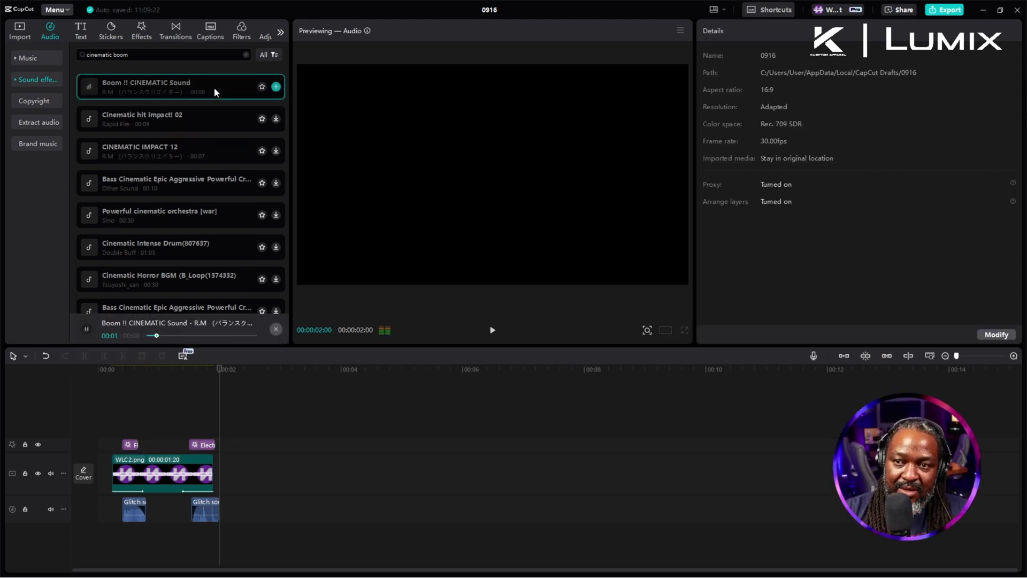
click(213, 117)
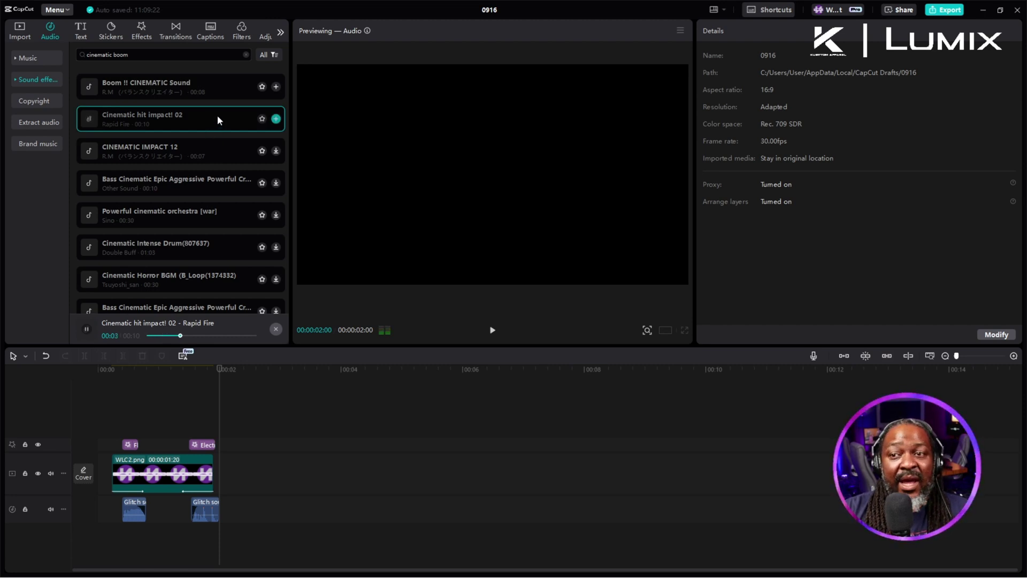
drag(217, 118, 112, 537)
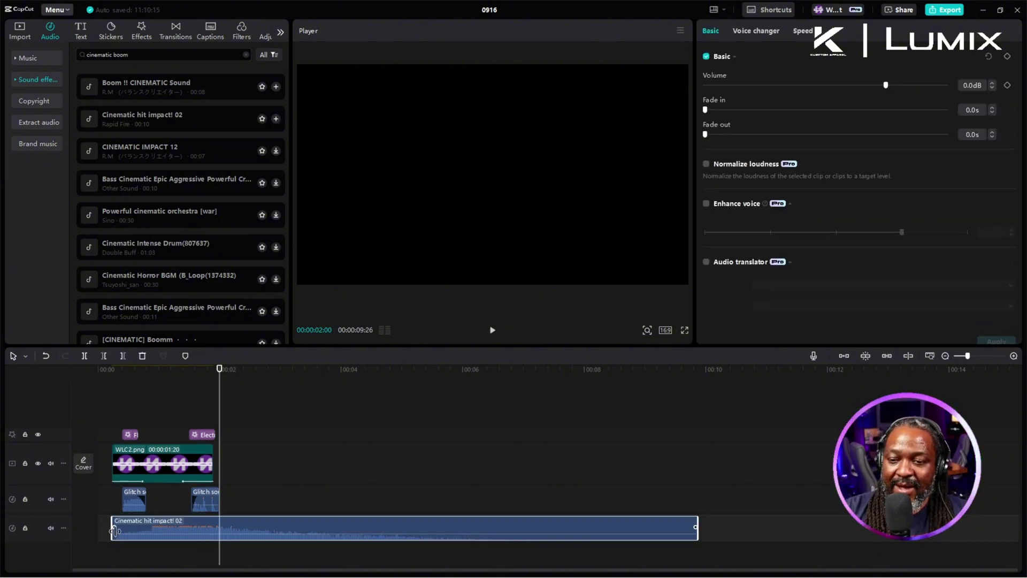
Give the Cinematic hit impact! 02 clip a 0.5 s fade-in and move it to the start of the timeline
drag(119, 527, 145, 528)
drag(207, 524, 202, 525)
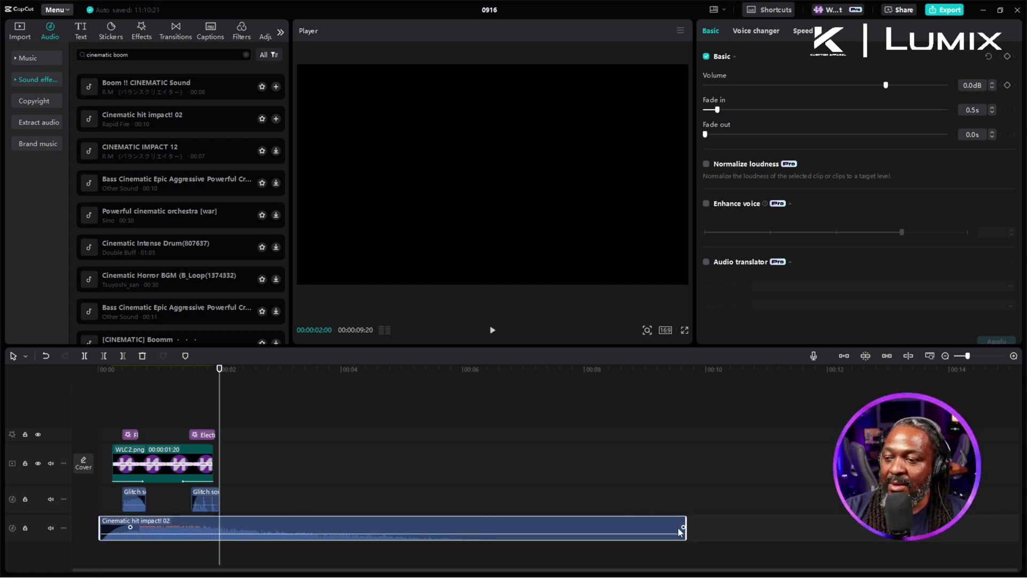
Shorten the cinematic impact sound so it ends at 00:00:02:04, and set its fade-out to 1.2 s
drag(686, 523, 229, 573)
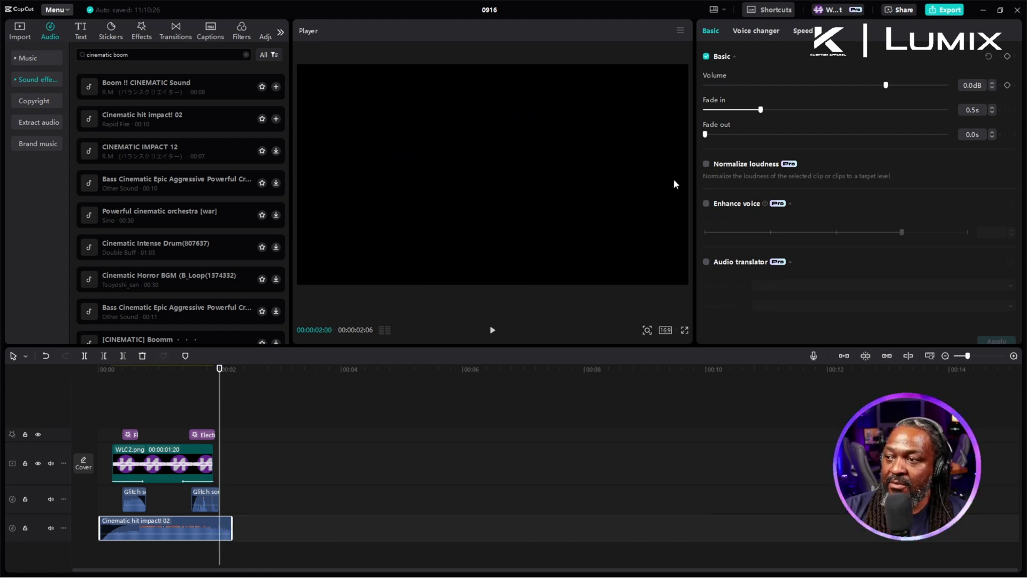
drag(737, 135, 838, 139)
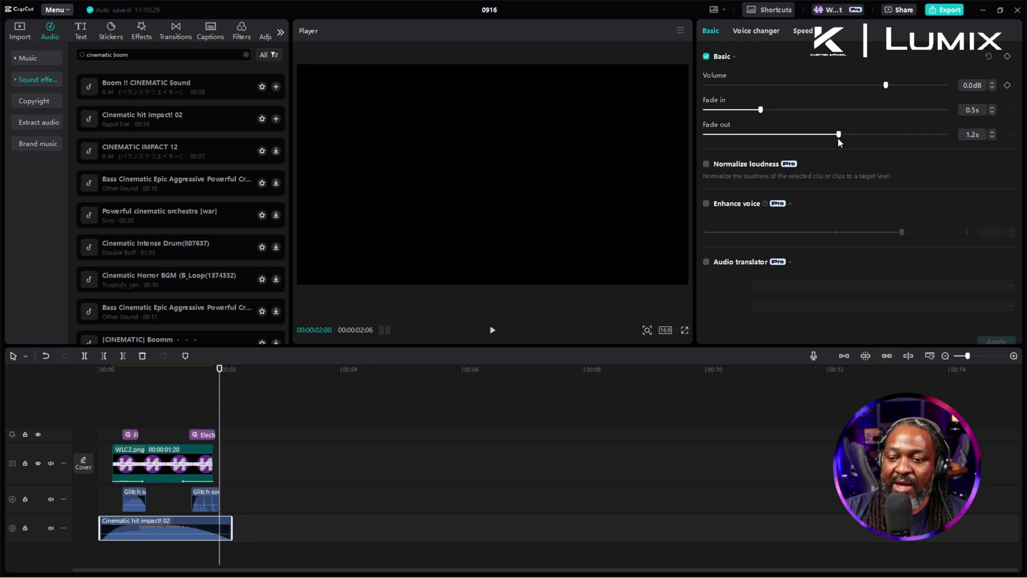
drag(232, 528, 227, 528)
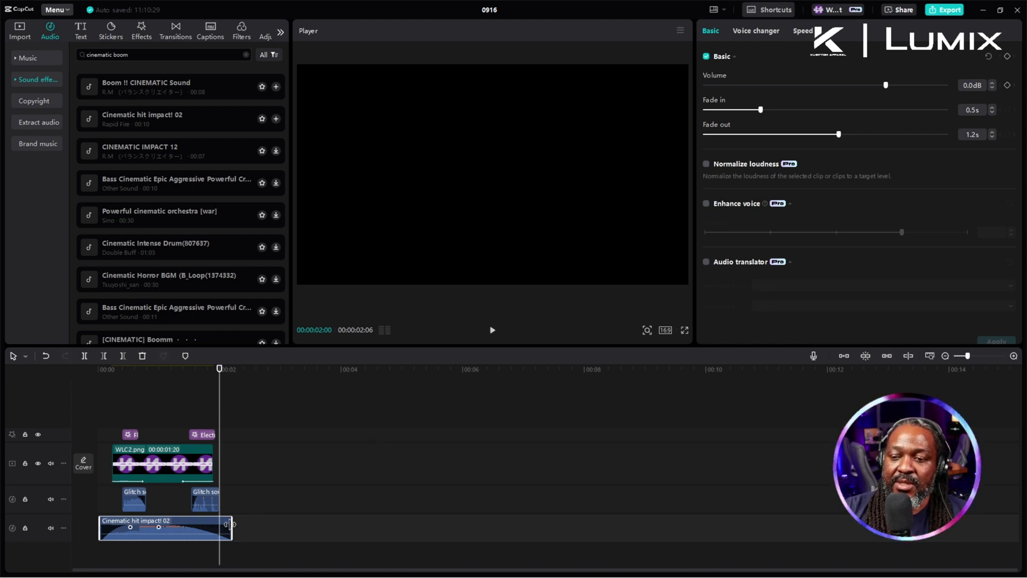
Play back the animation from the start to check the cinematic impact sound against the glitch sounds
click(101, 380)
key(space)
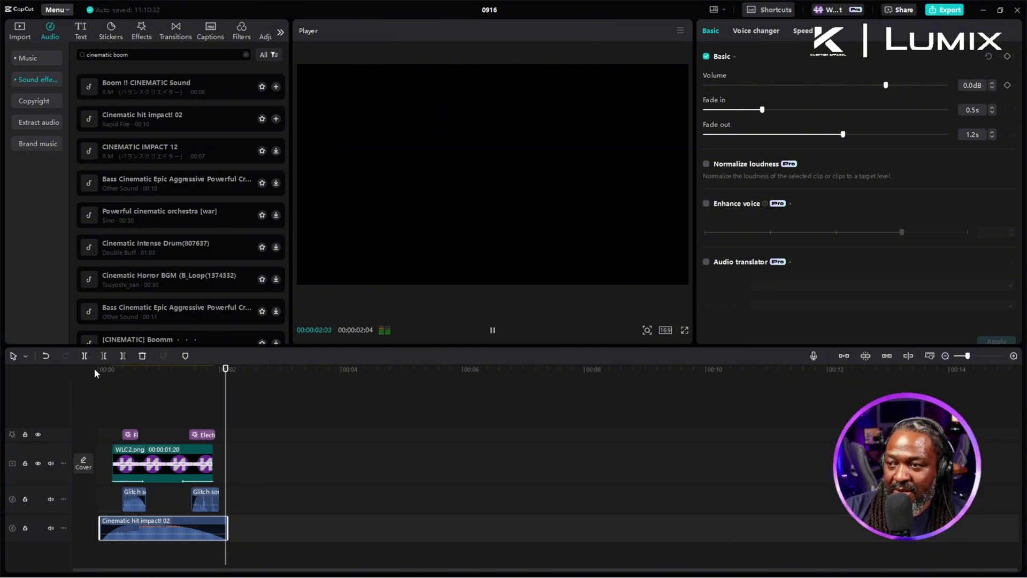
key(space)
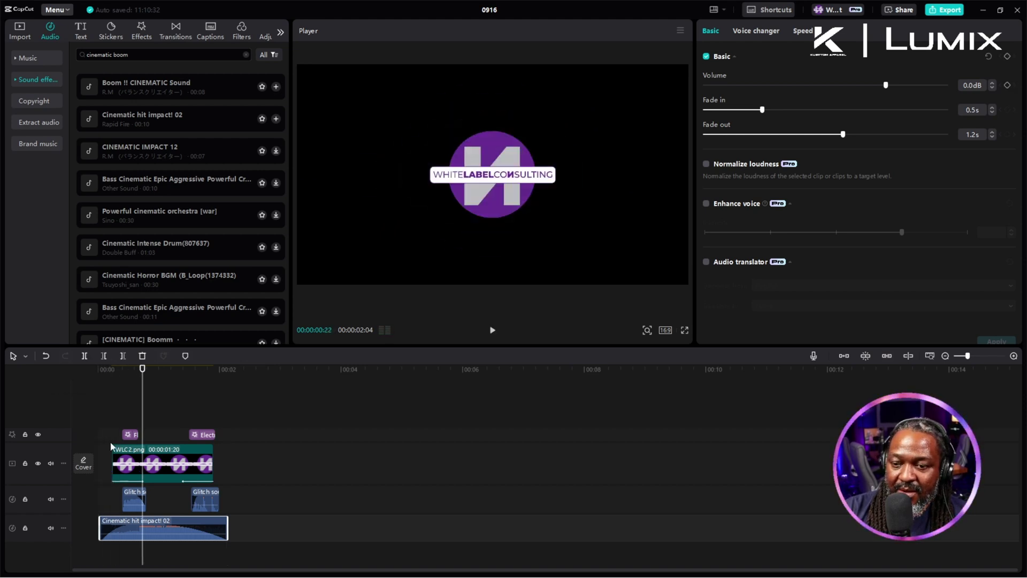
click(100, 369)
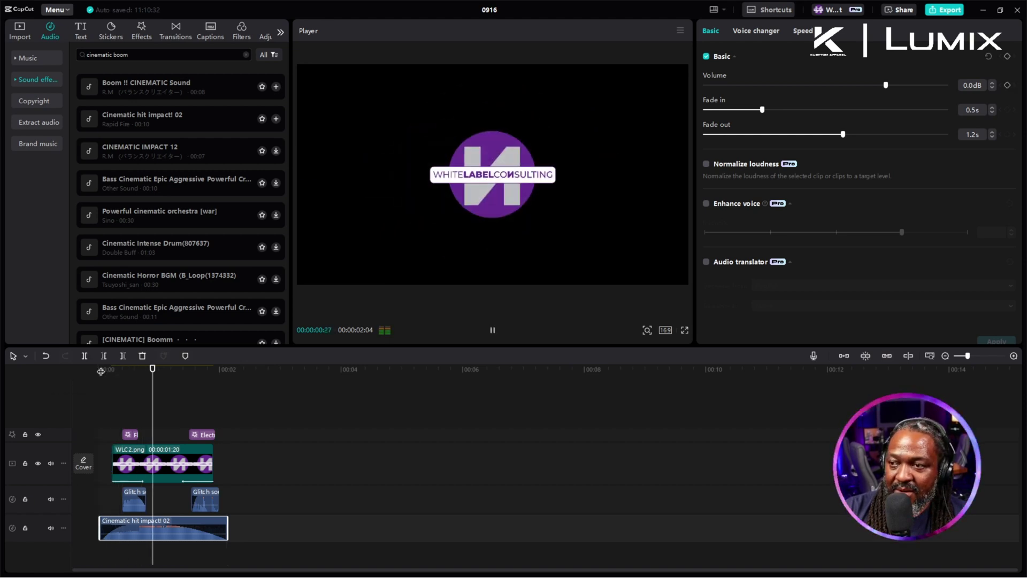
Trim about 10 frames off the start of the cinematic impact sound and move the clip earlier so it ends at 00:00:02:00
scroll(139, 396, up, 5)
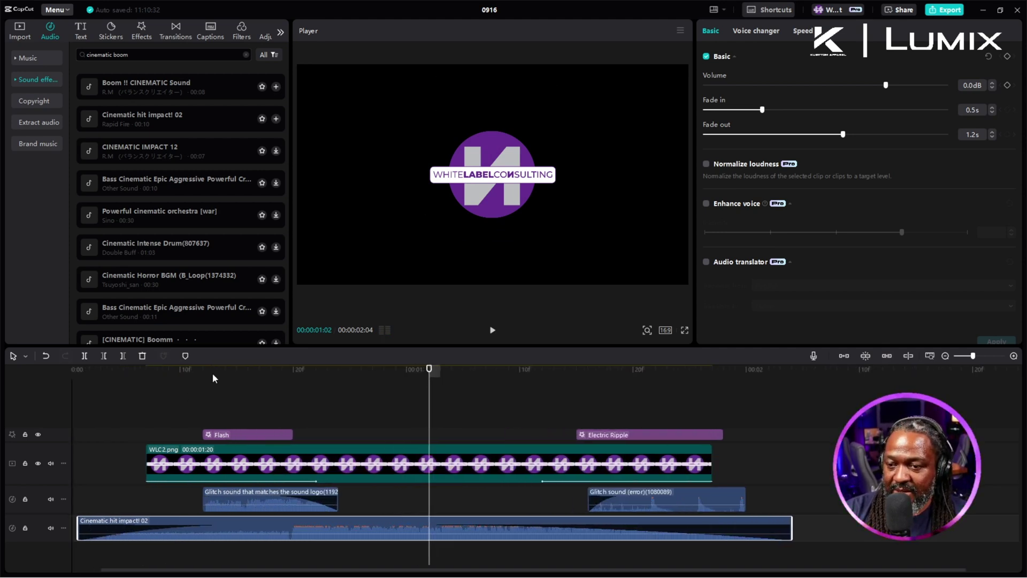
drag(214, 373, 244, 376)
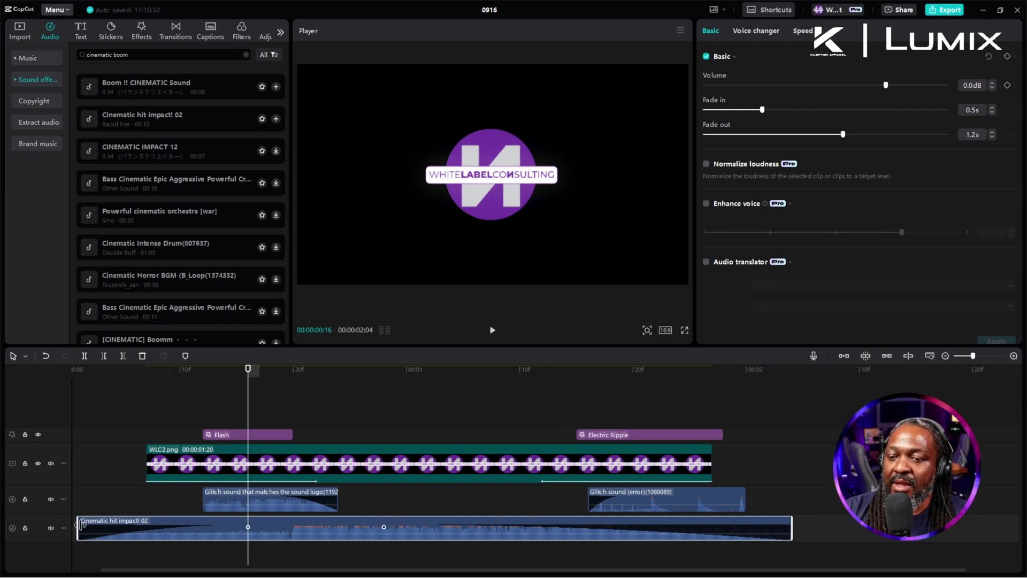
drag(81, 524, 210, 527)
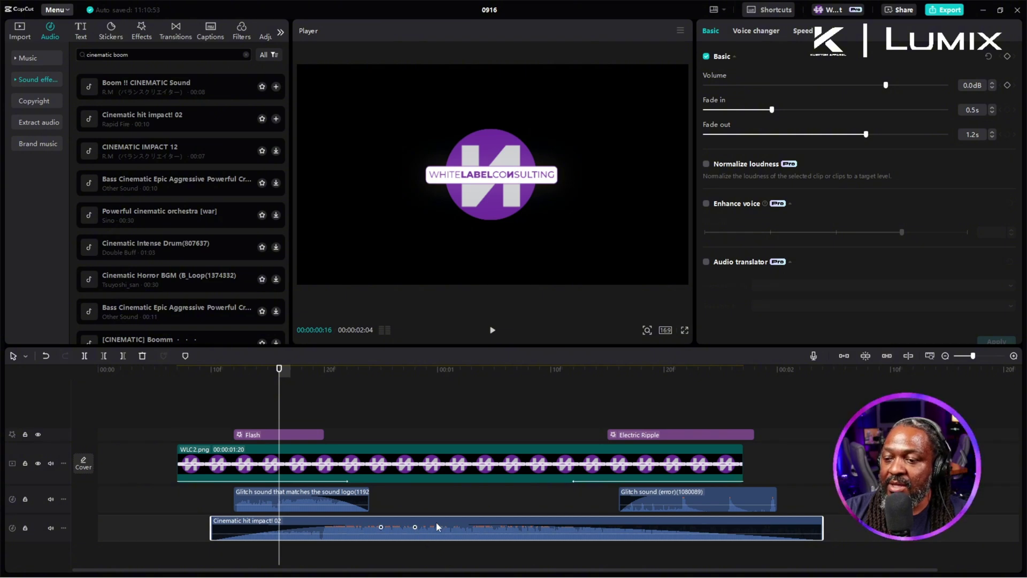
drag(437, 523, 393, 519)
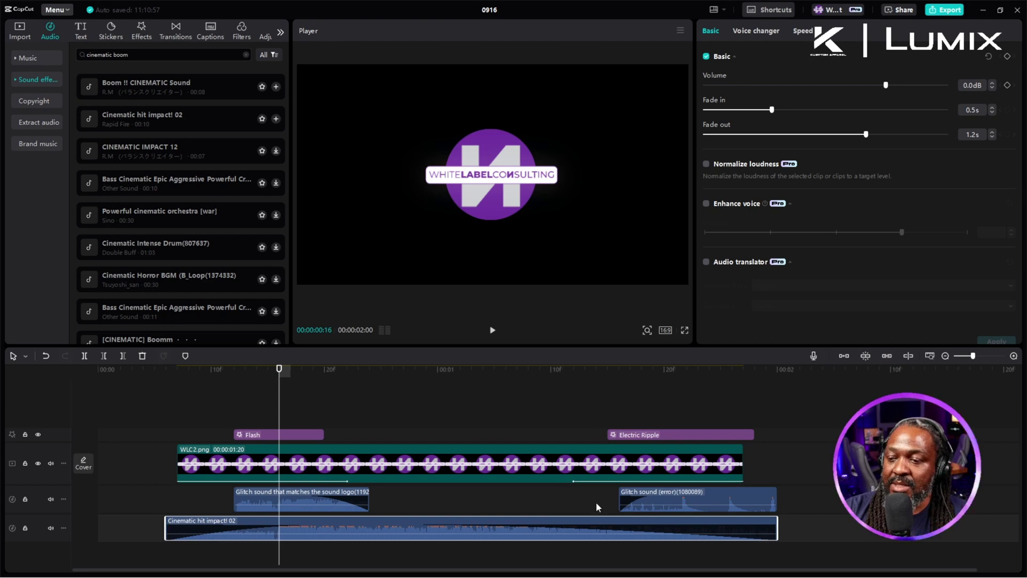
Play back the animation with the repositioned impact sound, and play it again in full-screen view
click(170, 377)
key(space)
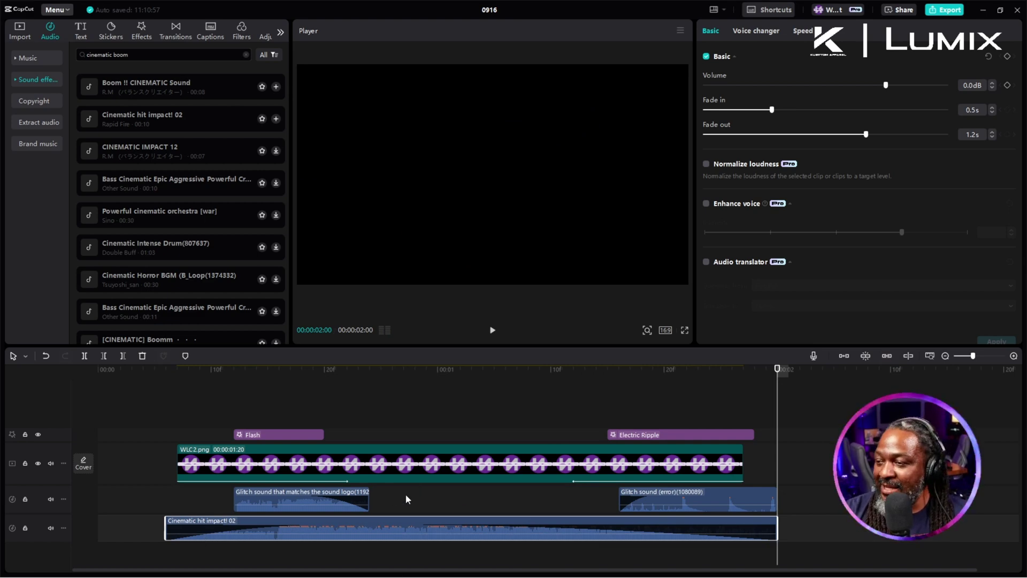
scroll(426, 405, down, 1)
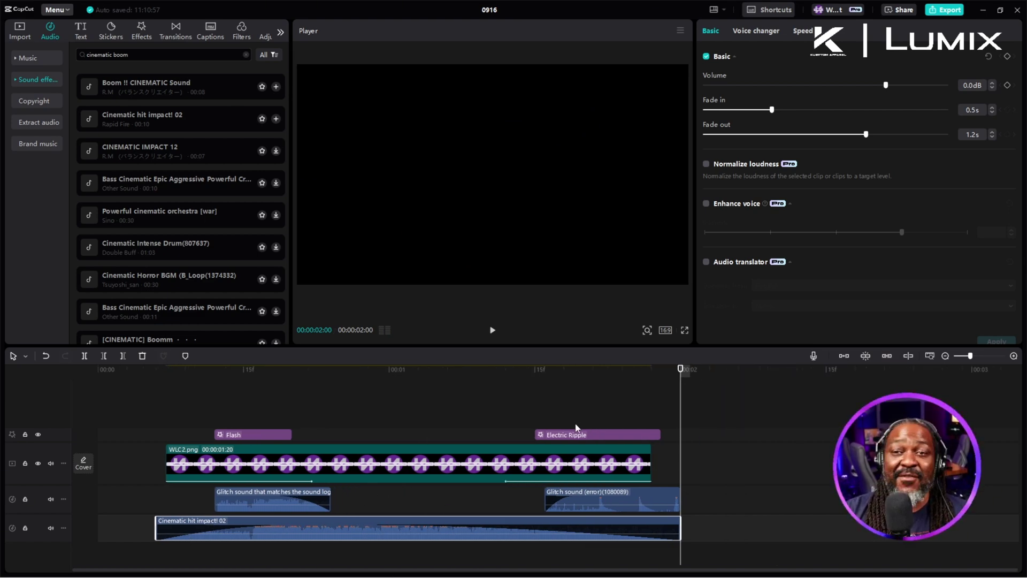
scroll(449, 404, down, 2)
scroll(448, 403, down, 1)
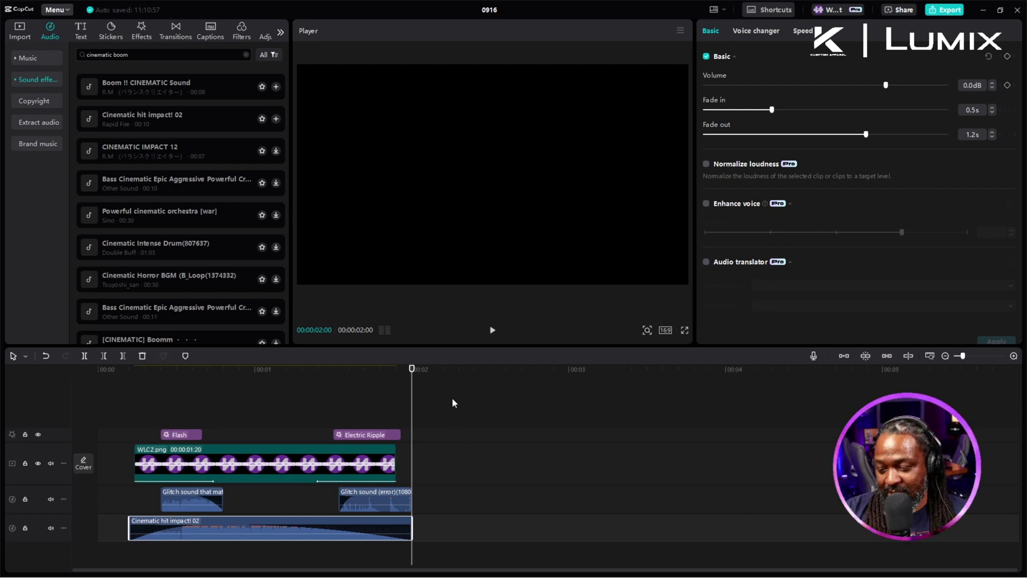
scroll(528, 387, down, 3)
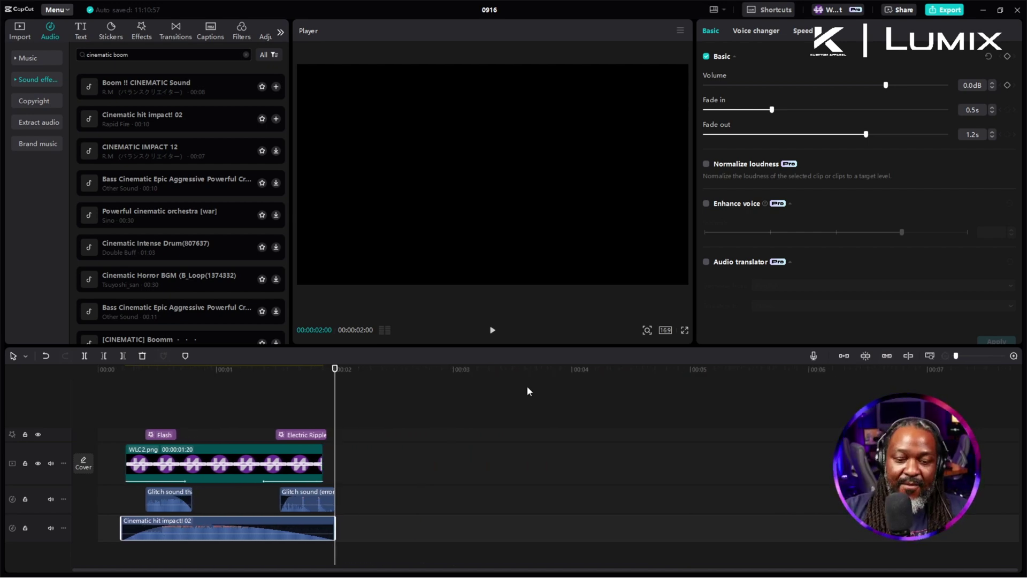
click(684, 330)
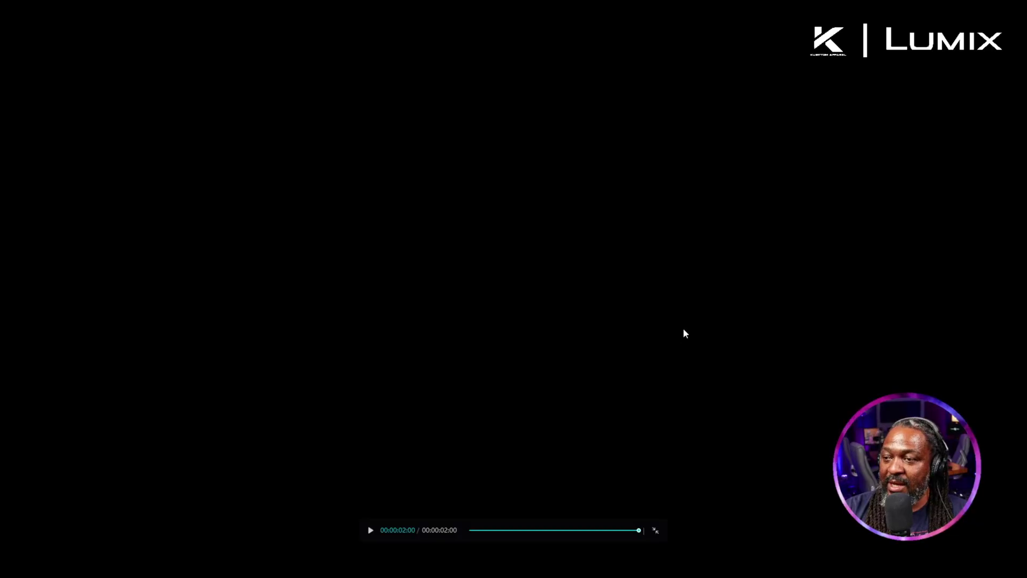
click(371, 531)
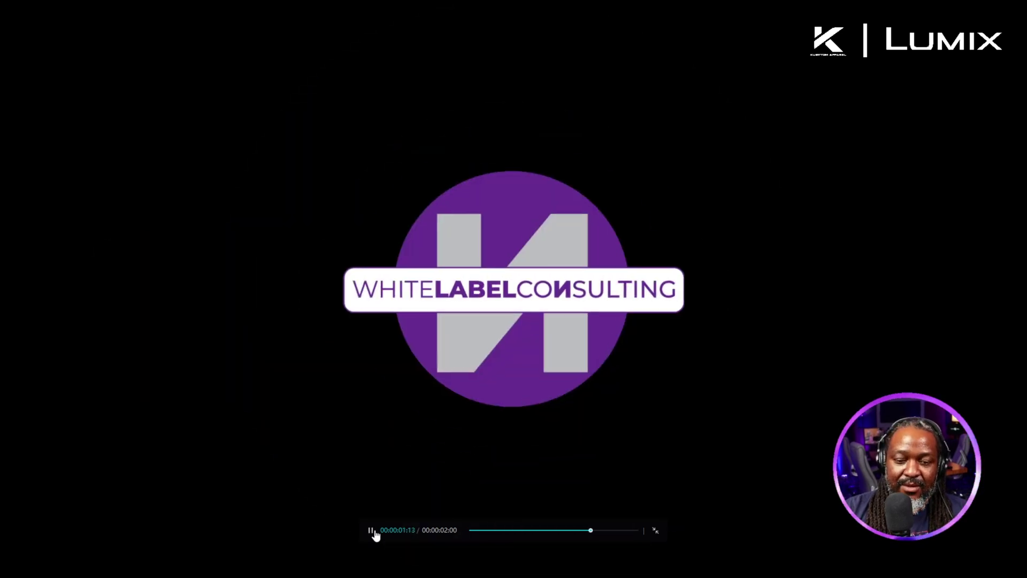